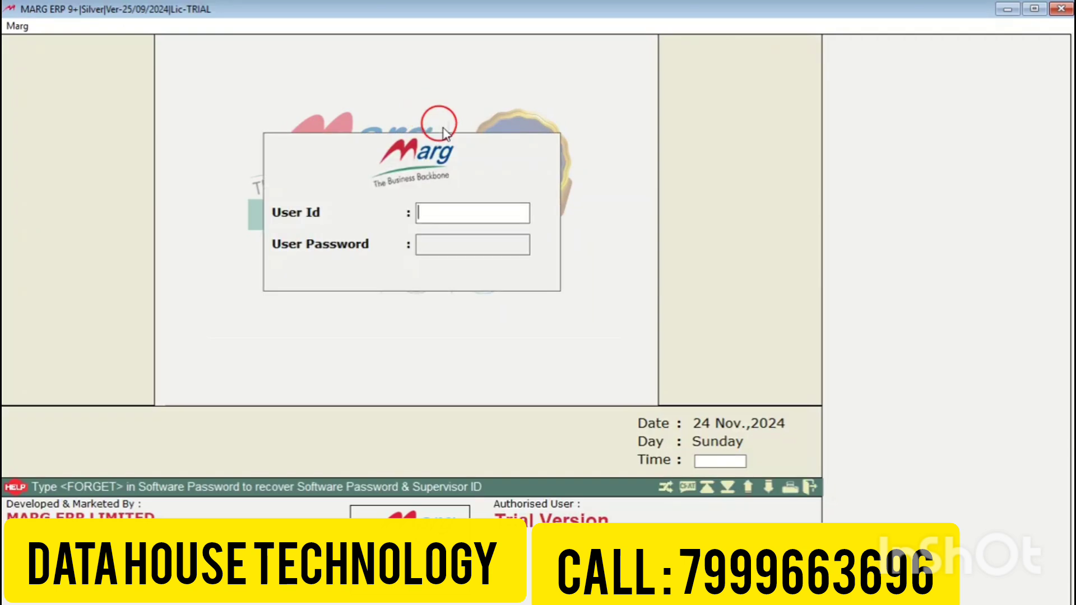
# Step: Log in to Marg ERP 9+ with the user id and password
pyautogui.click(464, 216)
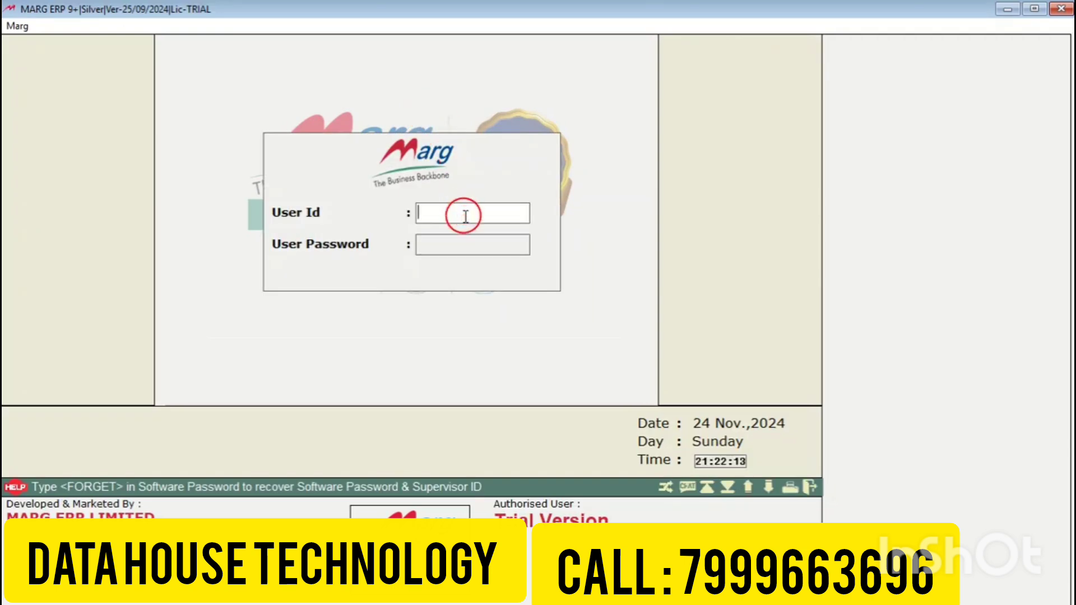
pyautogui.write('a')
pyautogui.press('Return')
pyautogui.write('a')
pyautogui.press('Return')
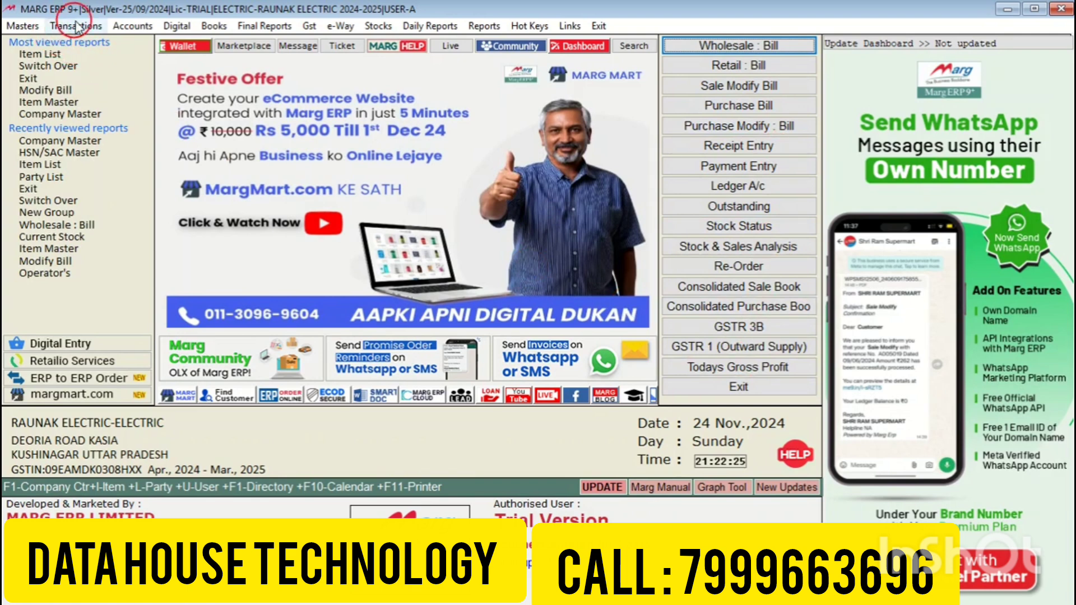
# Step: Open the Item Master list from Masters and start a blank new product entry
pyautogui.click(23, 26)
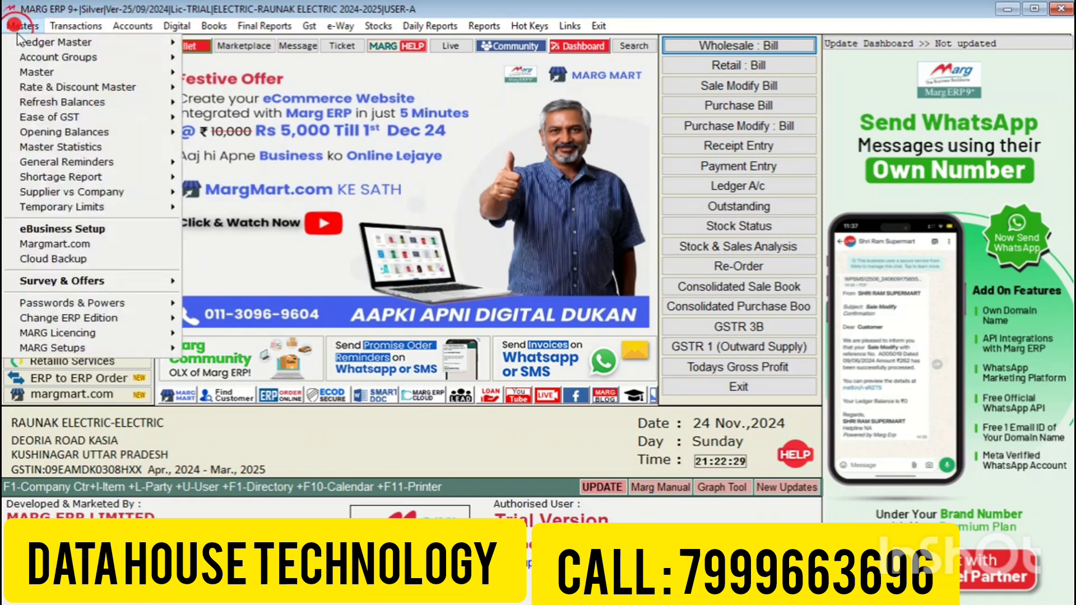
pyautogui.moveTo(56, 71)
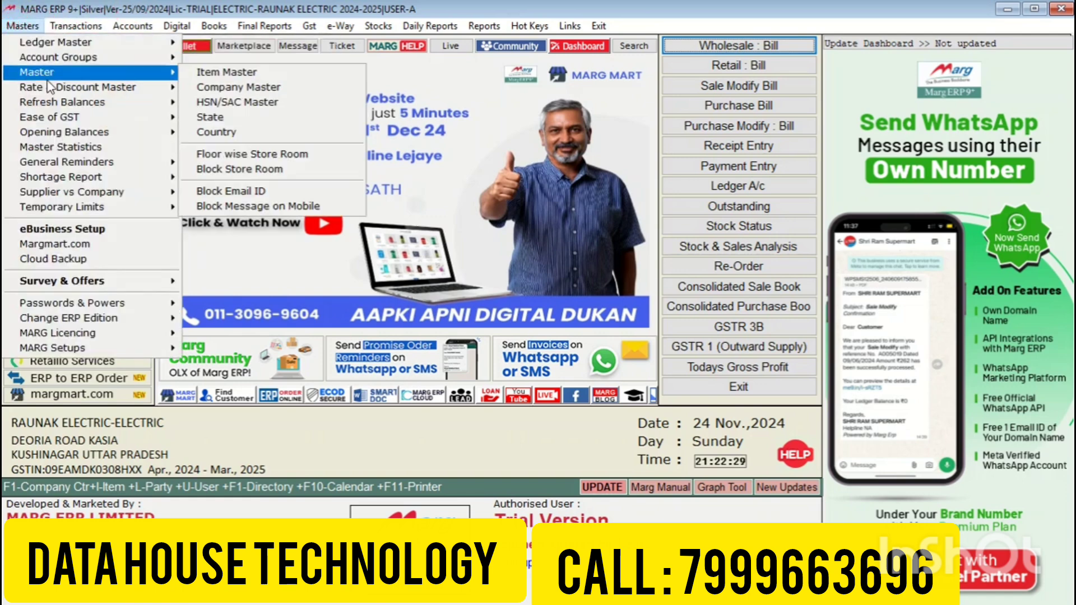
pyautogui.click(205, 71)
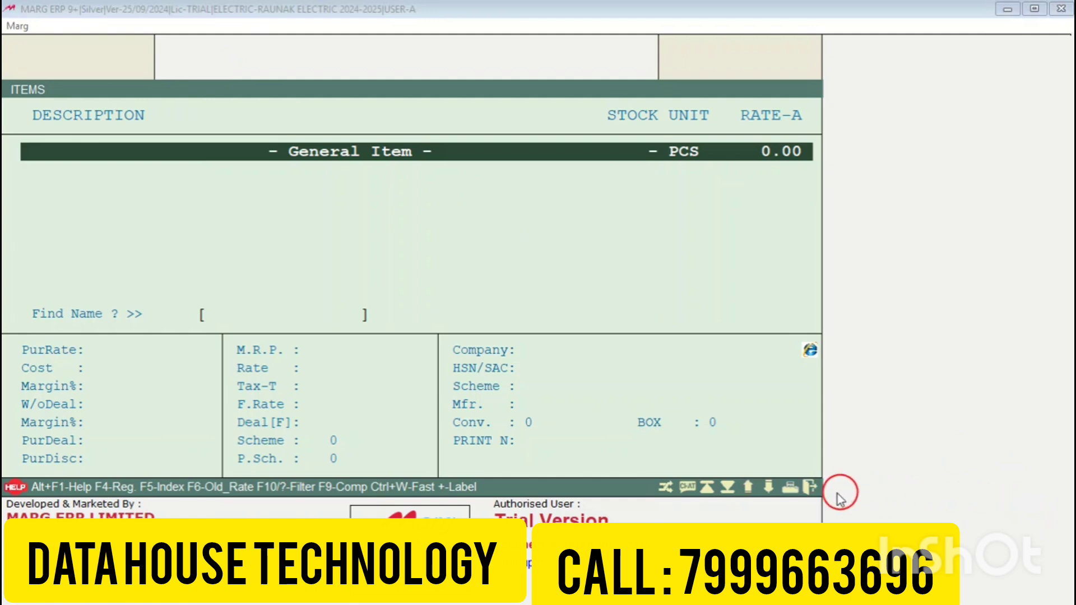
pyautogui.click(177, 106)
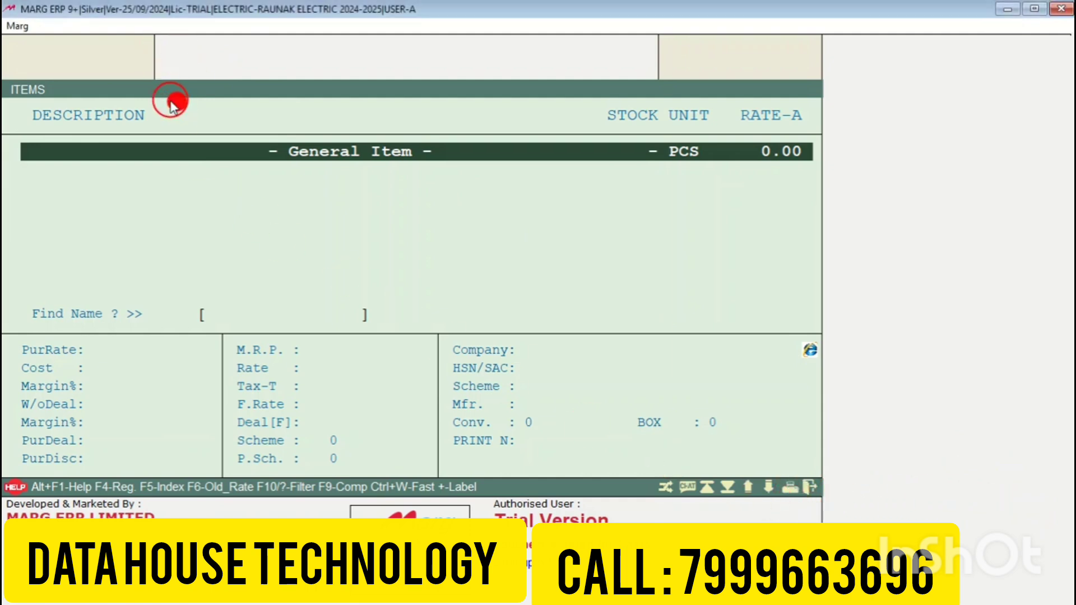
pyautogui.press('F2')
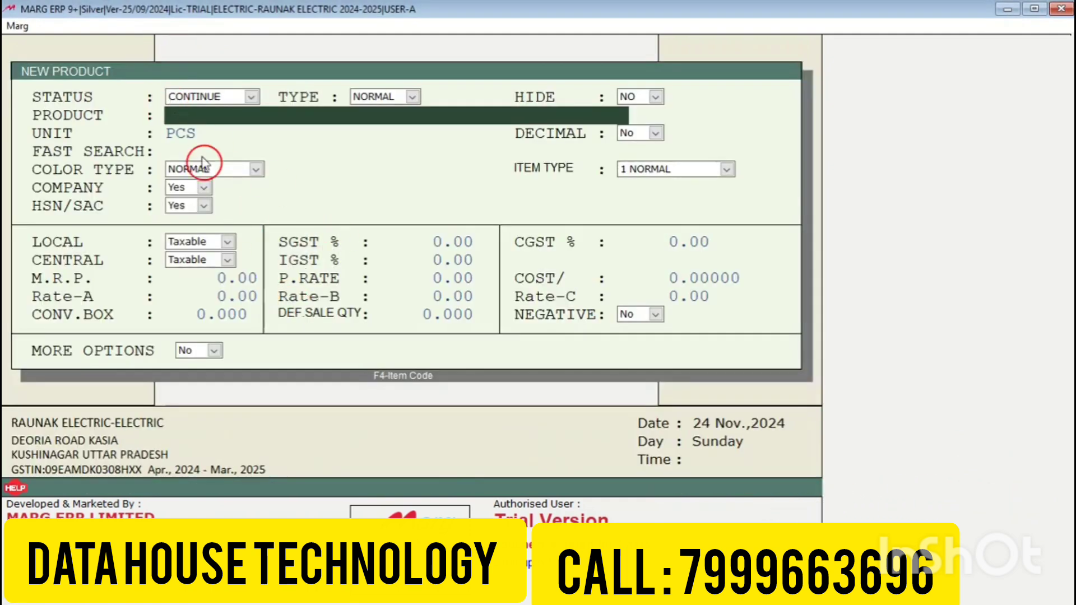
# Step: Name the product 1200MM SUPER COOL USHA FAN with unit PCS and bring up the company list
pyautogui.click(798, 493)
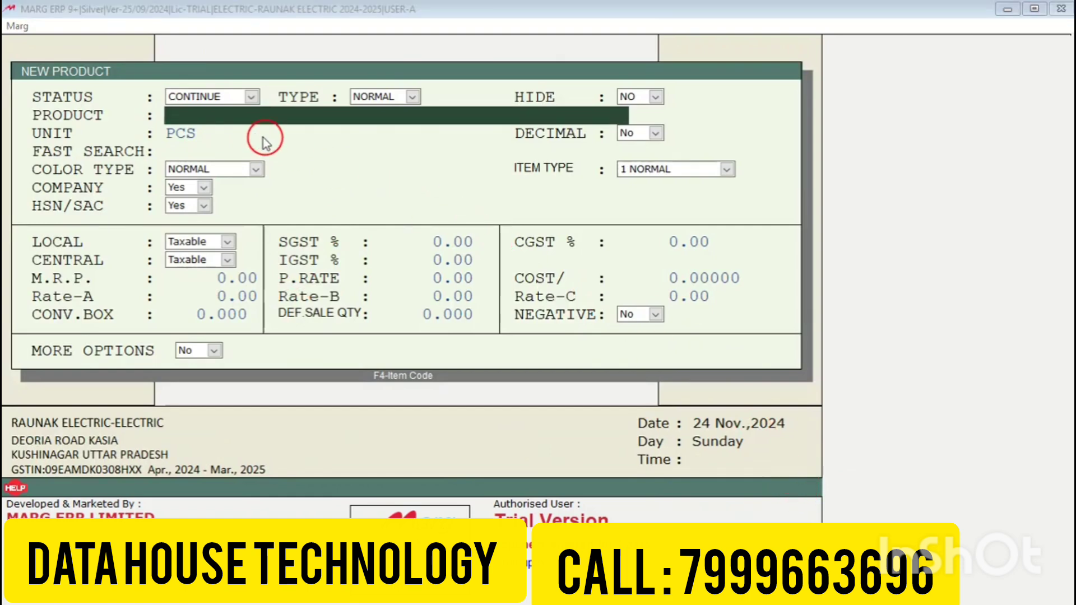
pyautogui.click(225, 114)
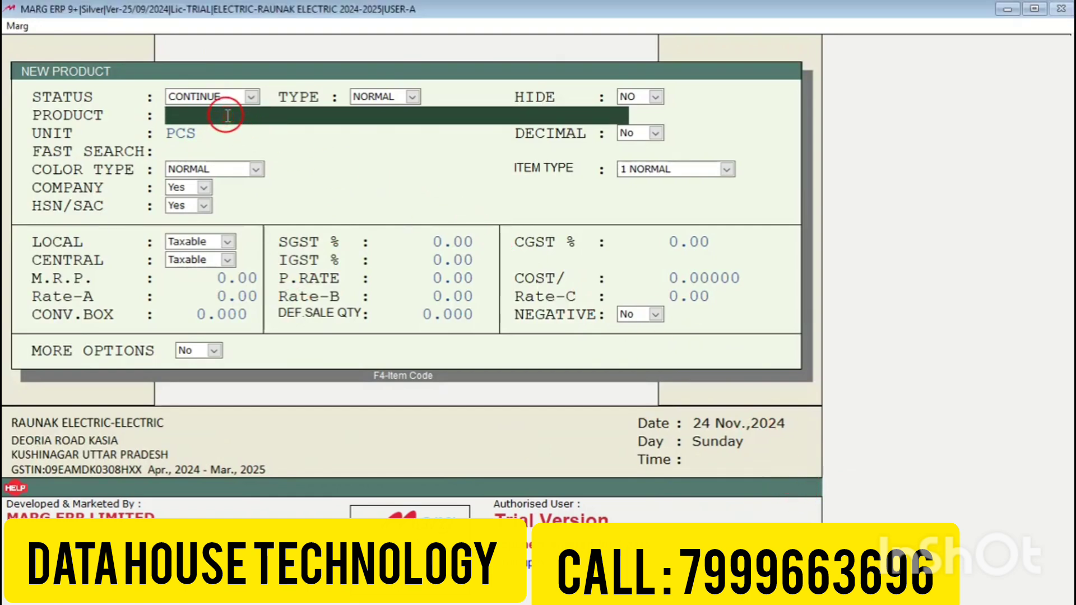
pyautogui.write('1200MM')
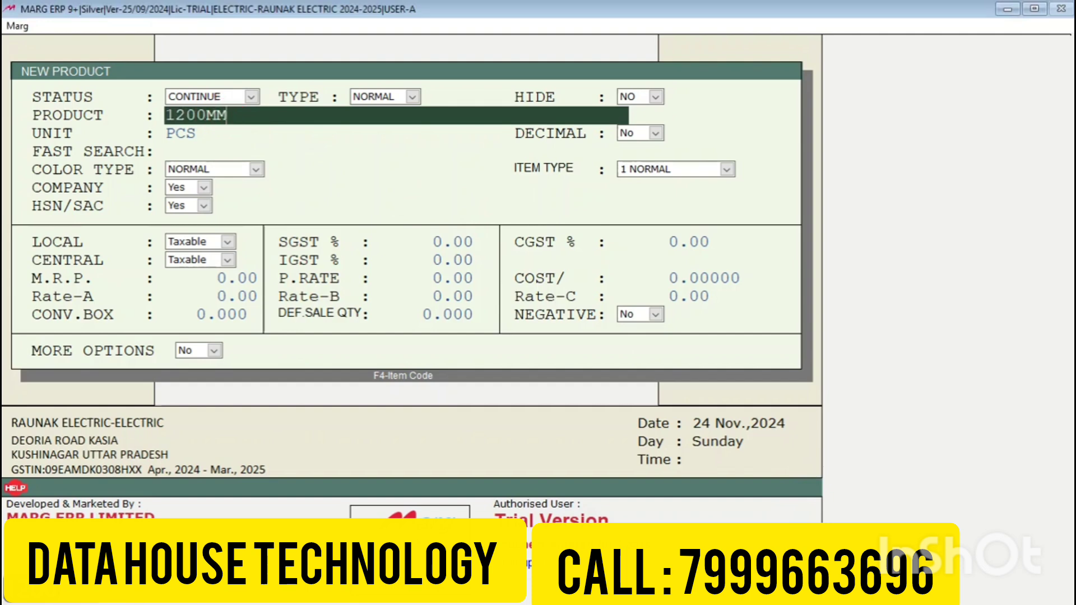
pyautogui.write(' SUPER COOL')
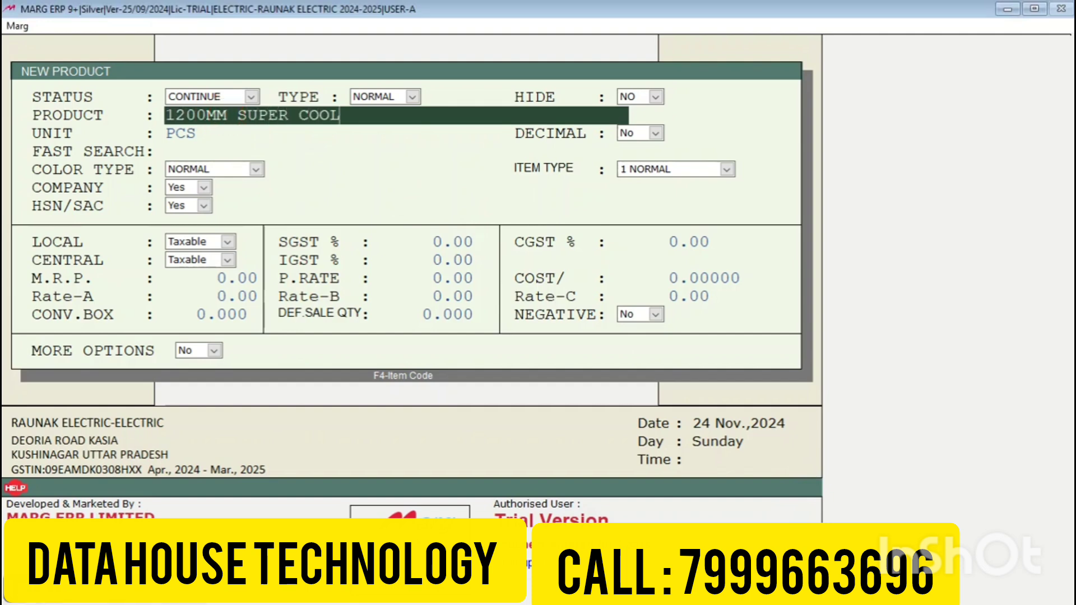
pyautogui.write(' USHA FAN')
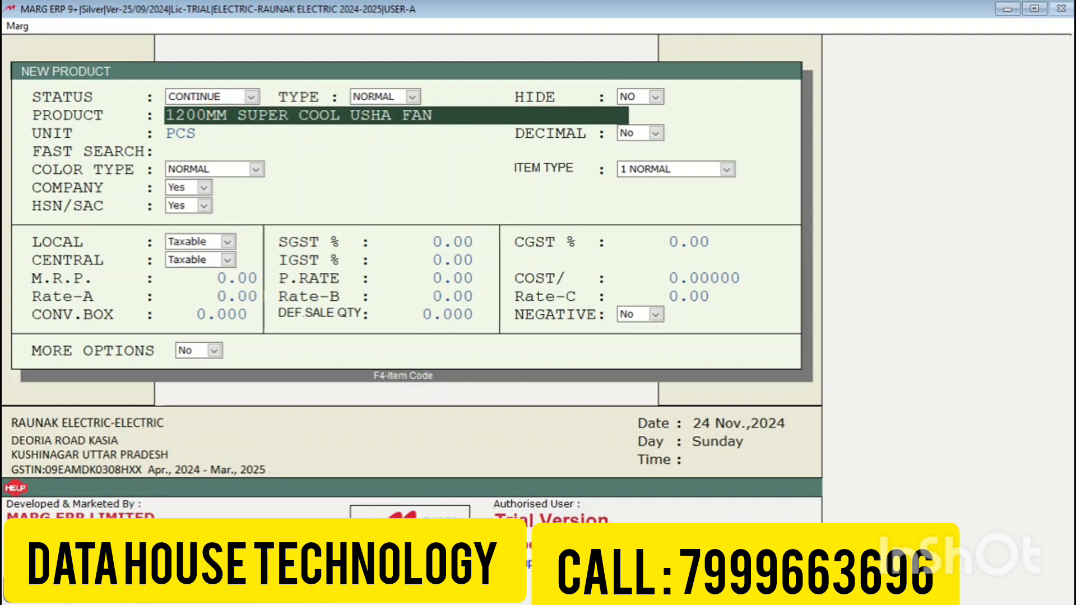
pyautogui.press('Return')
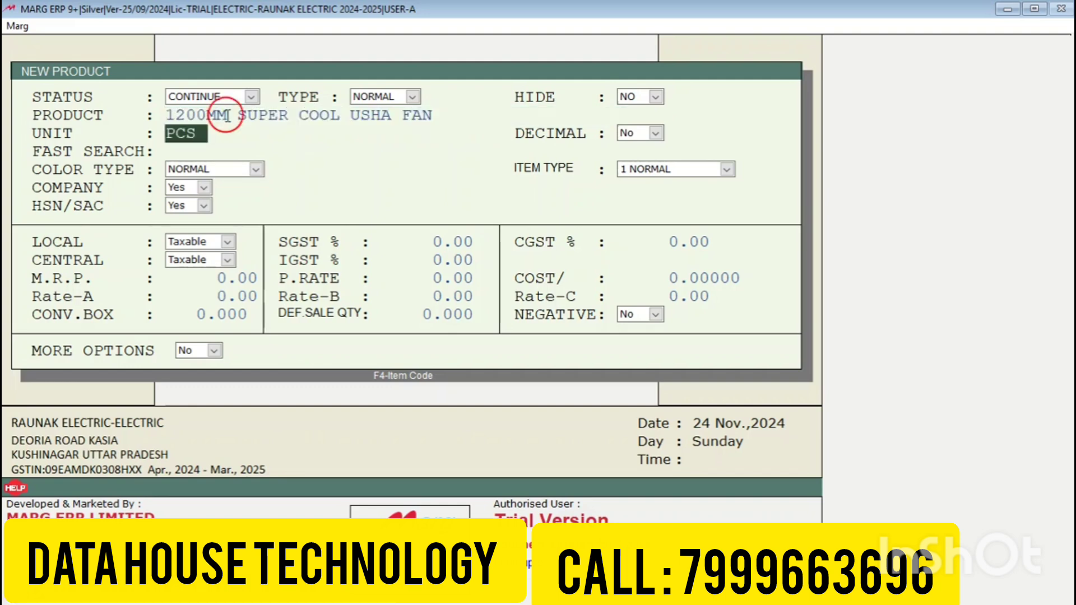
pyautogui.press('Return')
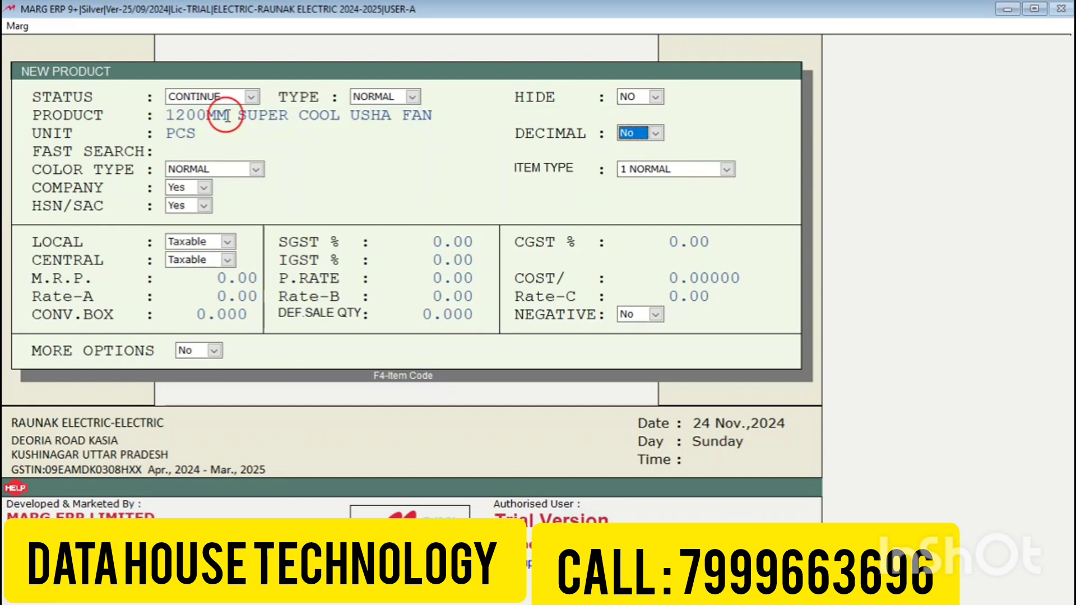
pyautogui.press('Return')
pyautogui.press('Return')
pyautogui.press('Return')
pyautogui.press('Return')
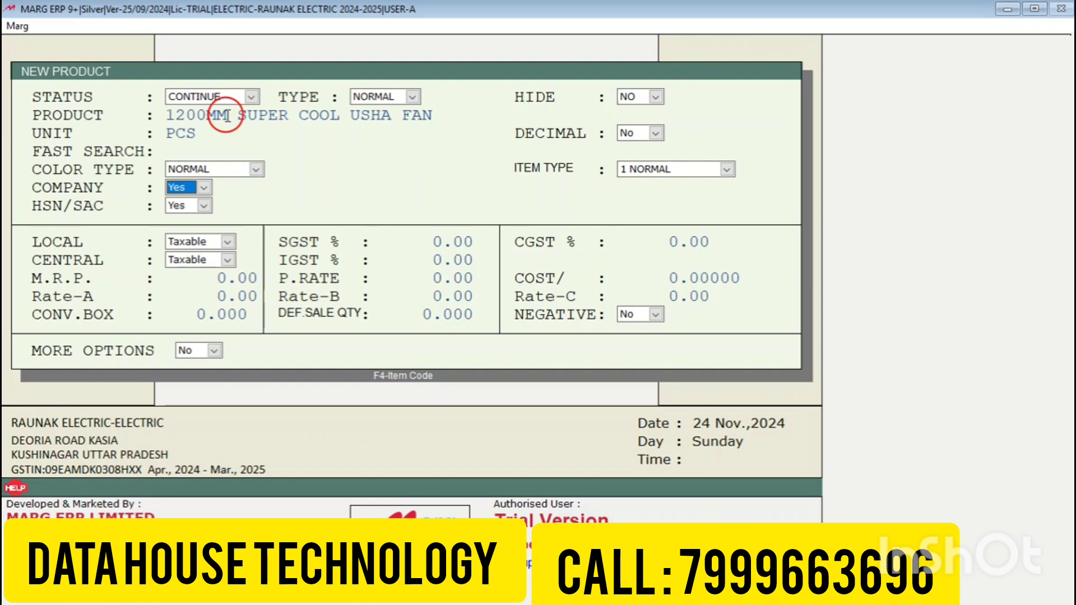
pyautogui.press('Return')
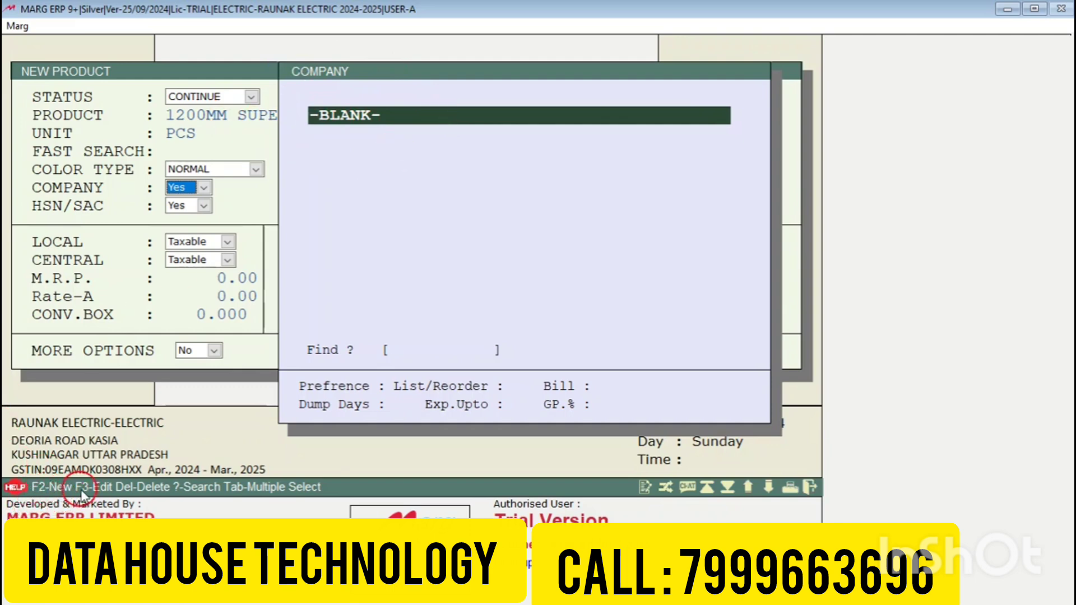
# Step: Create company USHA INTERNATIONAL LTD. with 60 dump days and assign it to the fan
pyautogui.press('F2')
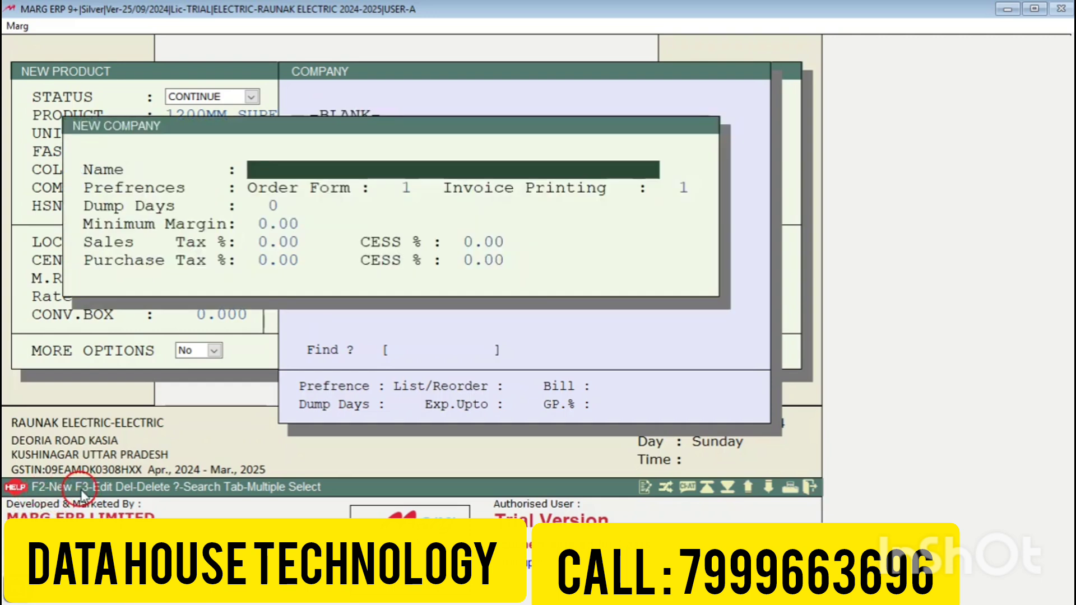
pyautogui.write('USHA INTER')
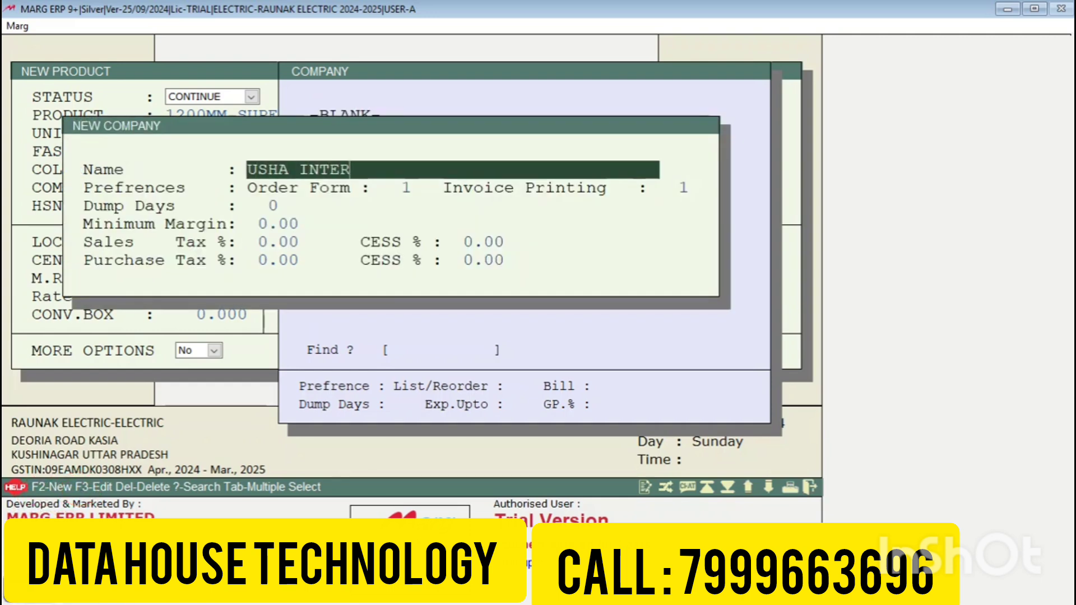
pyautogui.write('NATIONAL ')
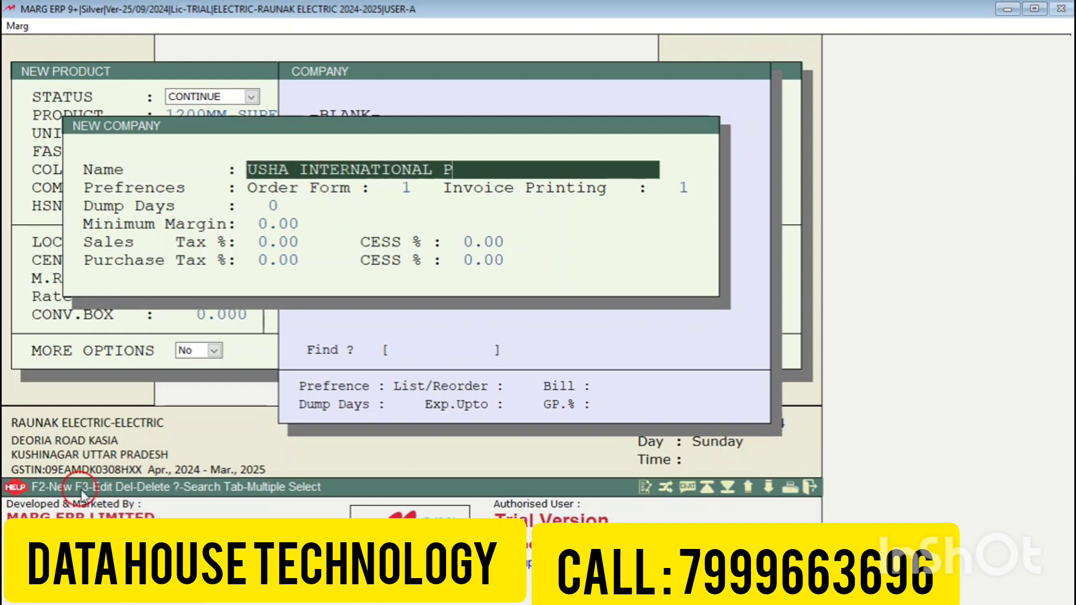
pyautogui.write('LTD.')
pyautogui.press('Return')
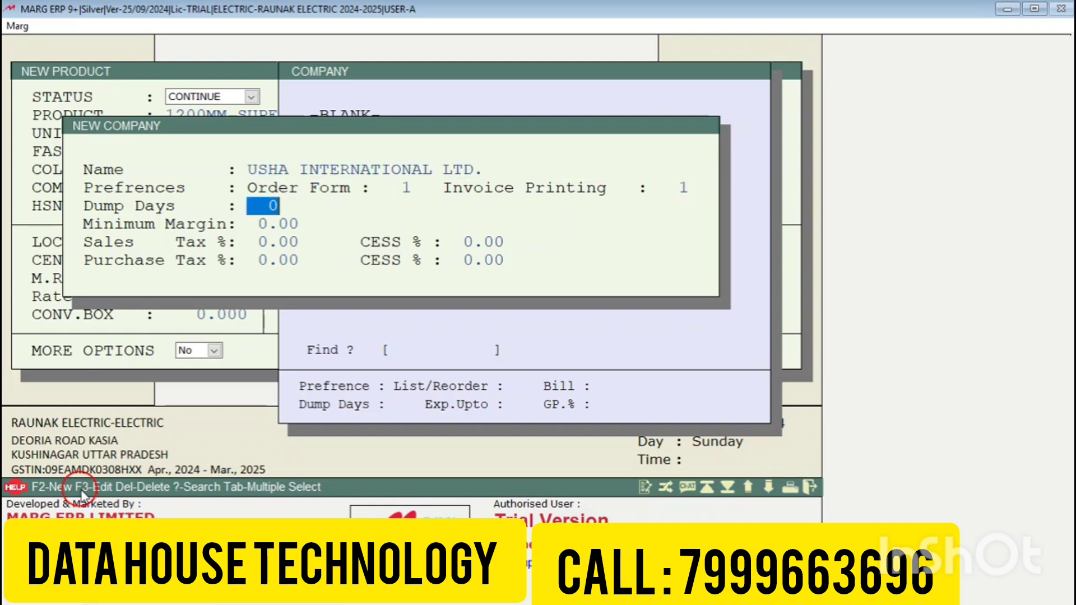
pyautogui.write('60')
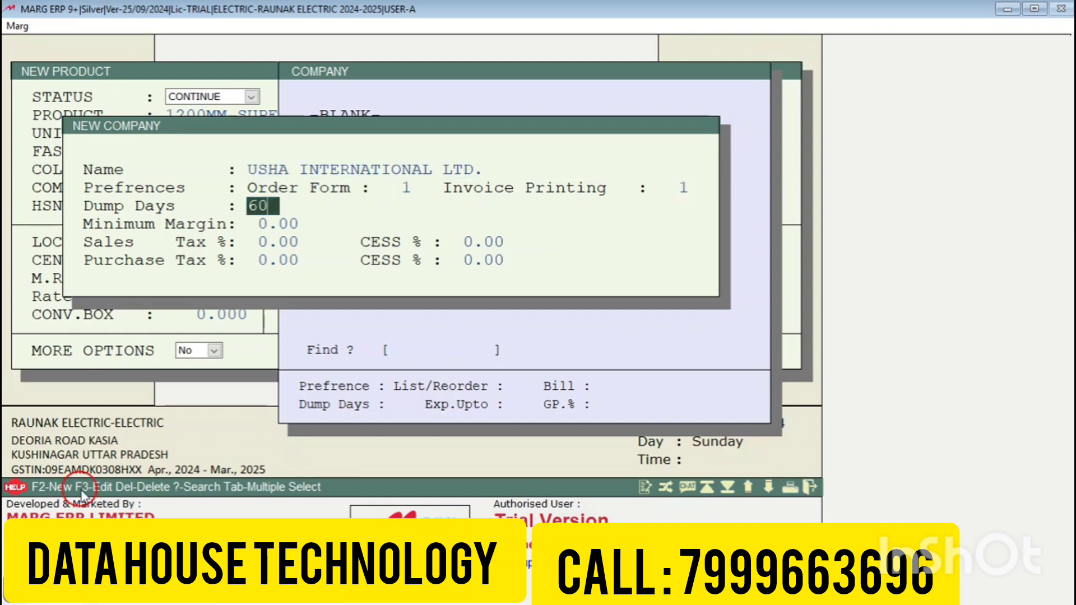
pyautogui.press('Return')
pyautogui.press('Return')
pyautogui.press('Return')
pyautogui.press('Return')
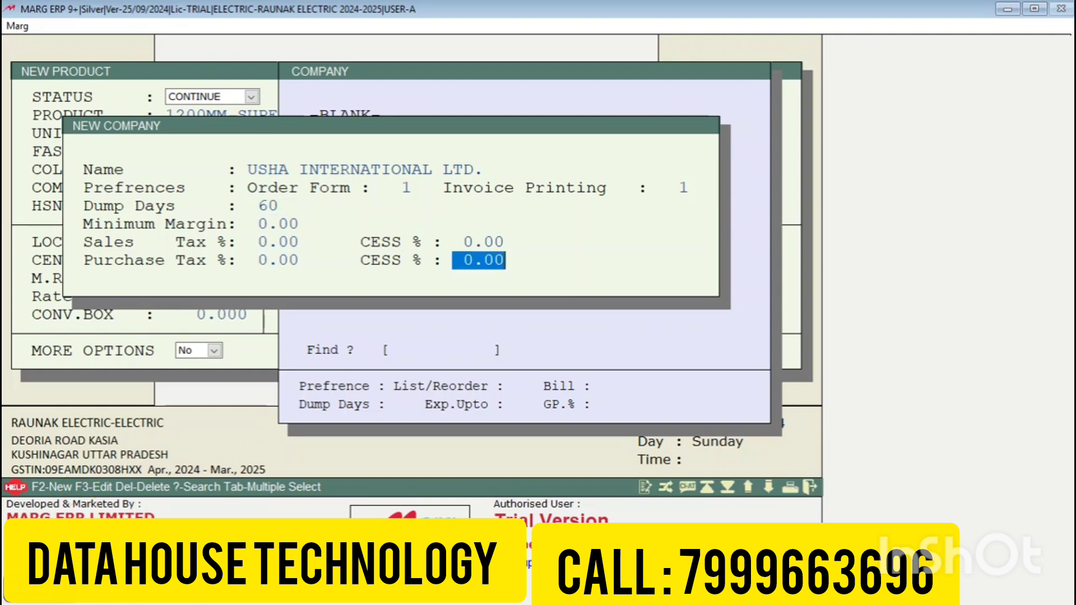
pyautogui.press('Return')
pyautogui.press('Return')
pyautogui.press('Return')
pyautogui.press('Return')
pyautogui.press('Return')
pyautogui.press('Return')
pyautogui.press('Return')
pyautogui.press('Return')
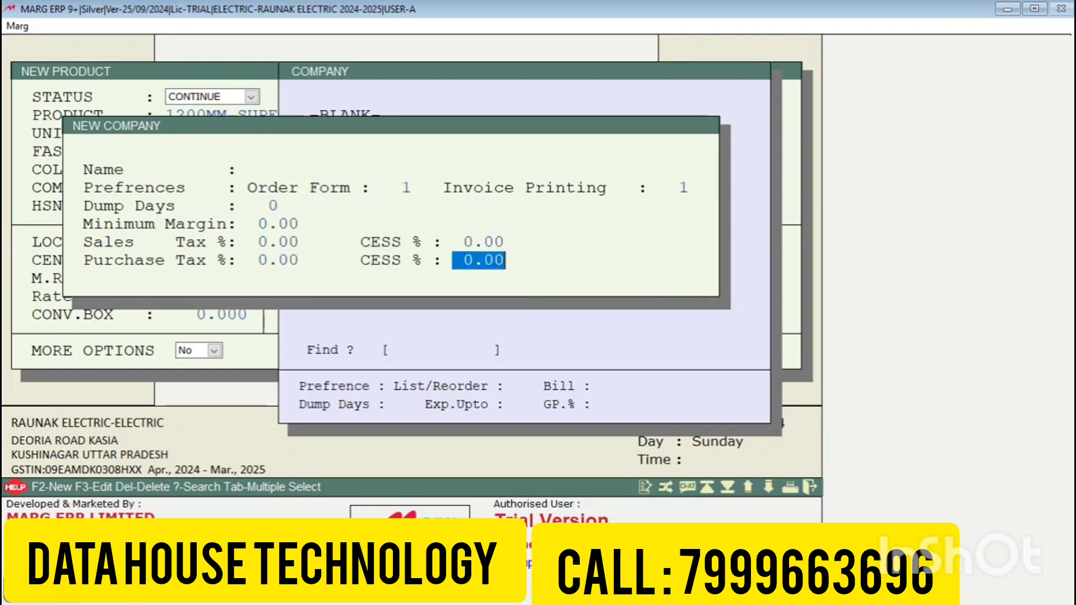
pyautogui.press('Escape')
pyautogui.press('Escape')
pyautogui.press('Return')
pyautogui.press('Return')
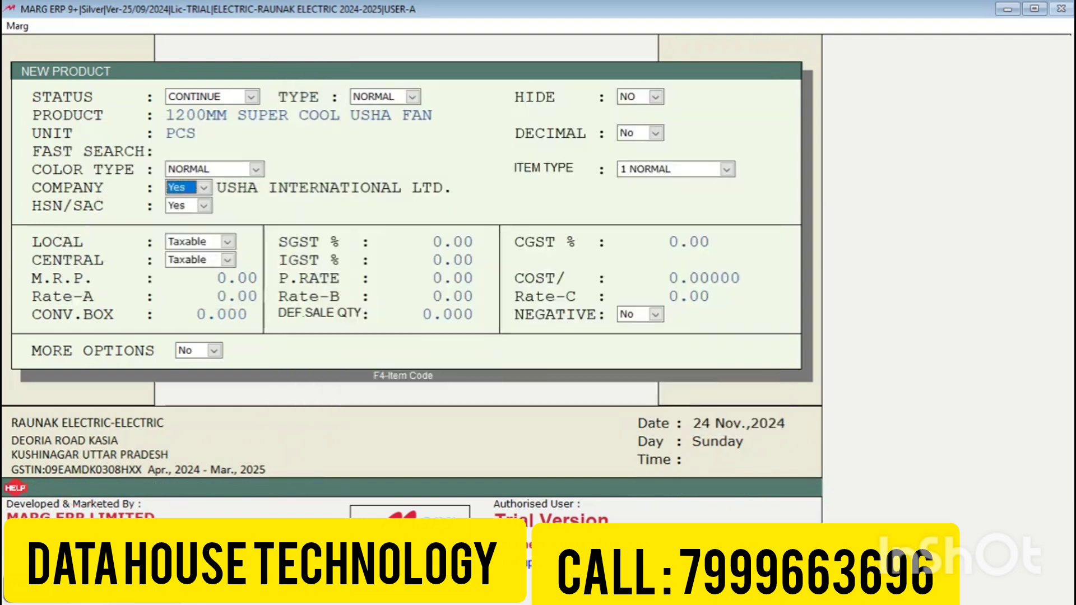
pyautogui.press('Return')
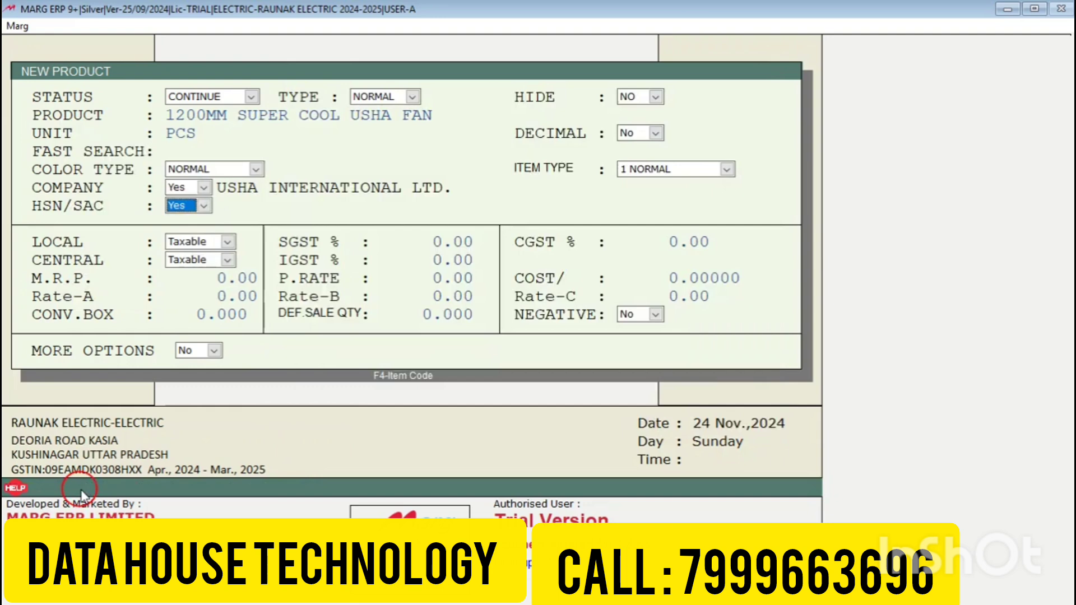
# Step: Add HSN code 300490 with SGST 9% to the fan and save the product
pyautogui.press('Return')
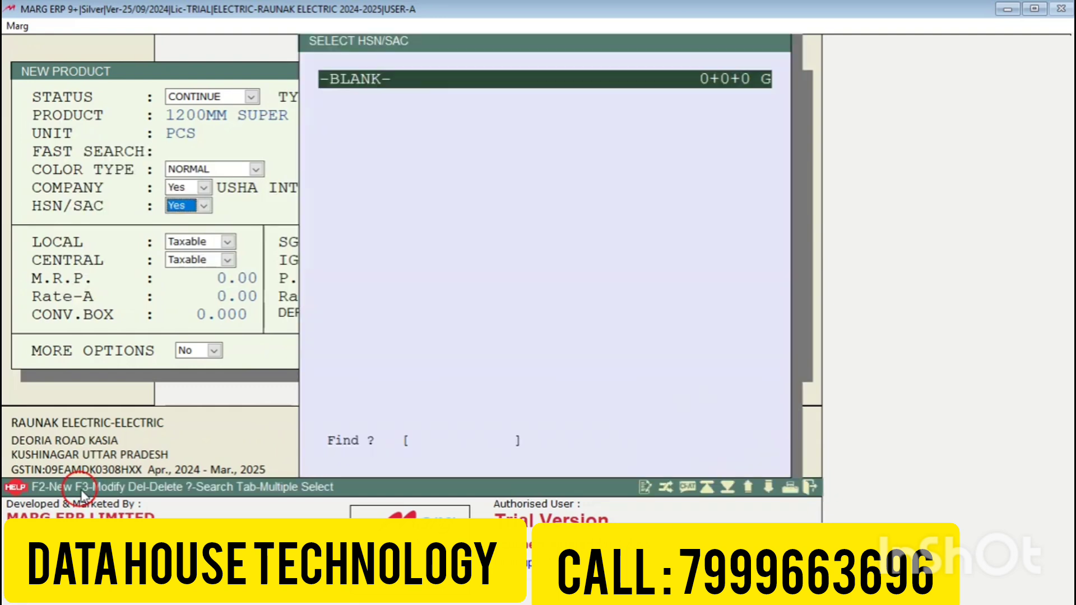
pyautogui.press('F2')
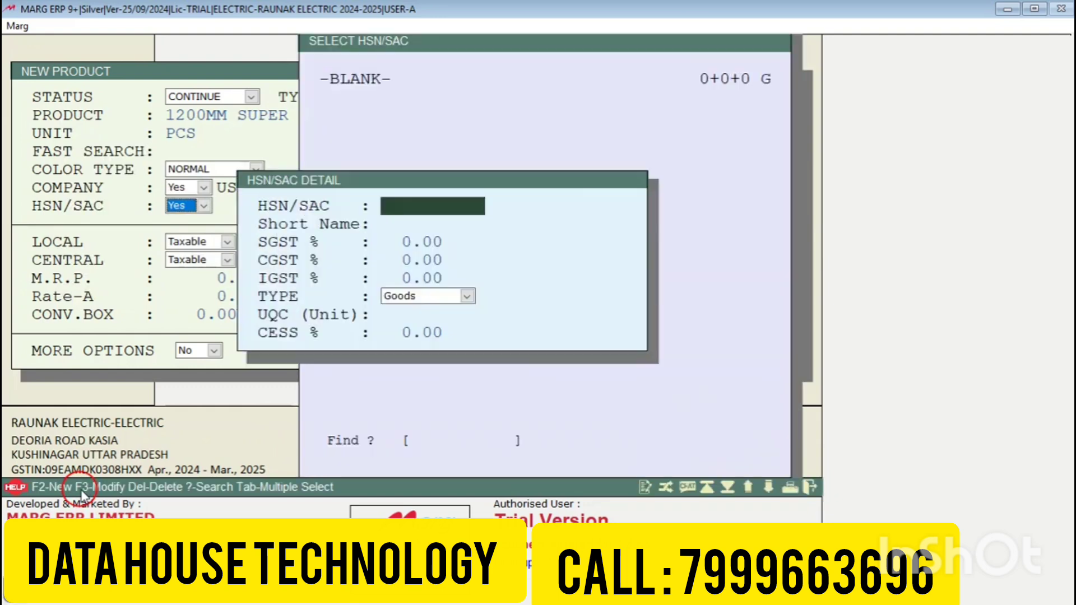
pyautogui.write('300490')
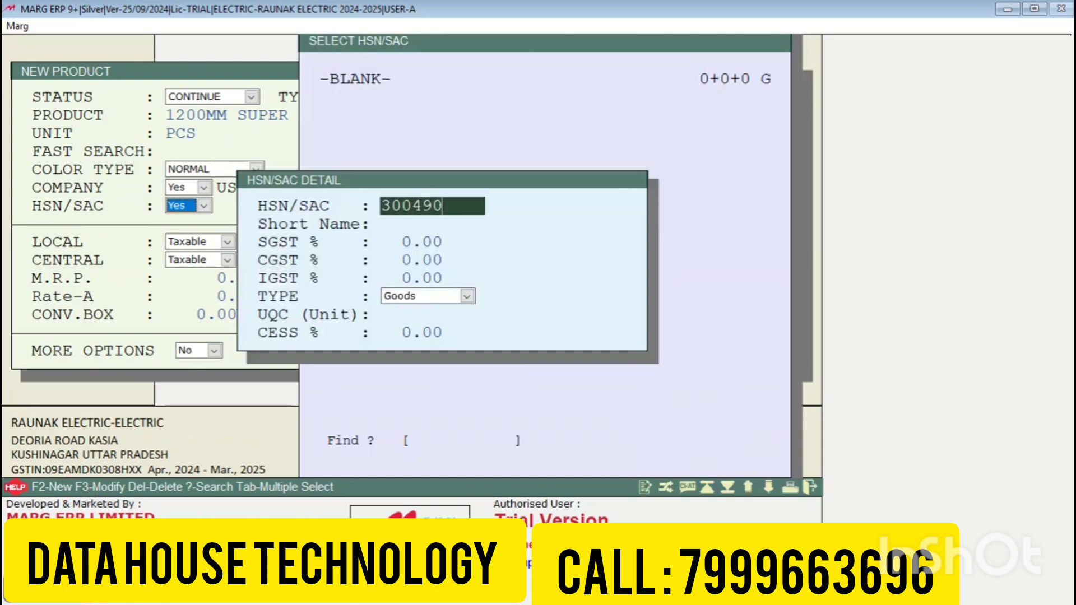
pyautogui.press('Return')
pyautogui.press('Return')
pyautogui.write('9')
pyautogui.press('Return')
pyautogui.press('Return')
pyautogui.press('Return')
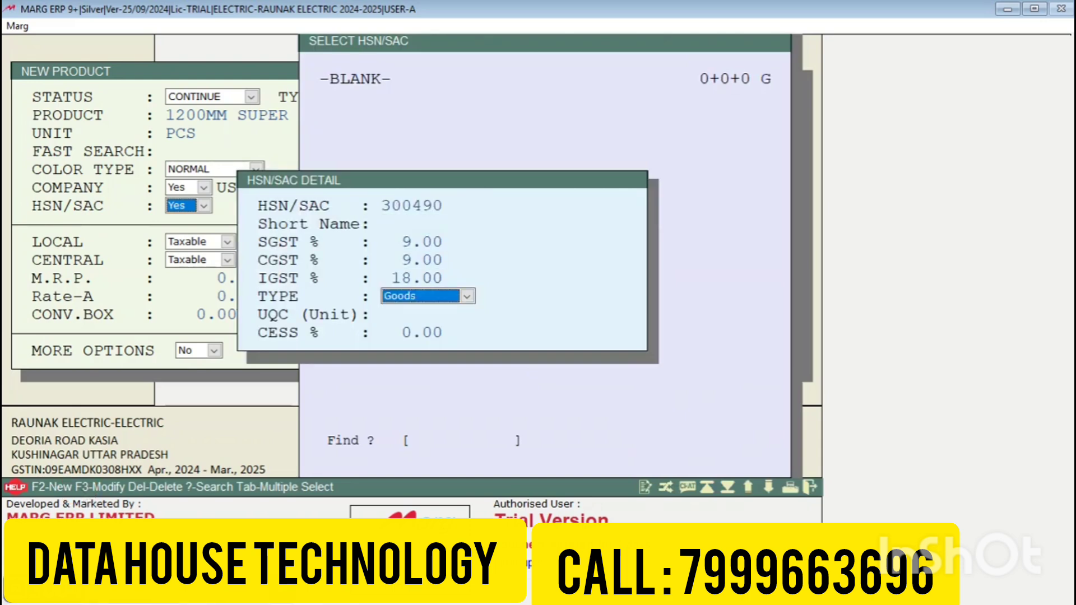
pyautogui.press('Return')
pyautogui.press('Return')
pyautogui.press('Return')
pyautogui.press('Return')
pyautogui.press('Return')
pyautogui.press('Return')
pyautogui.press('Return')
pyautogui.press('Return')
pyautogui.press('Return')
pyautogui.press('Return')
pyautogui.press('Return')
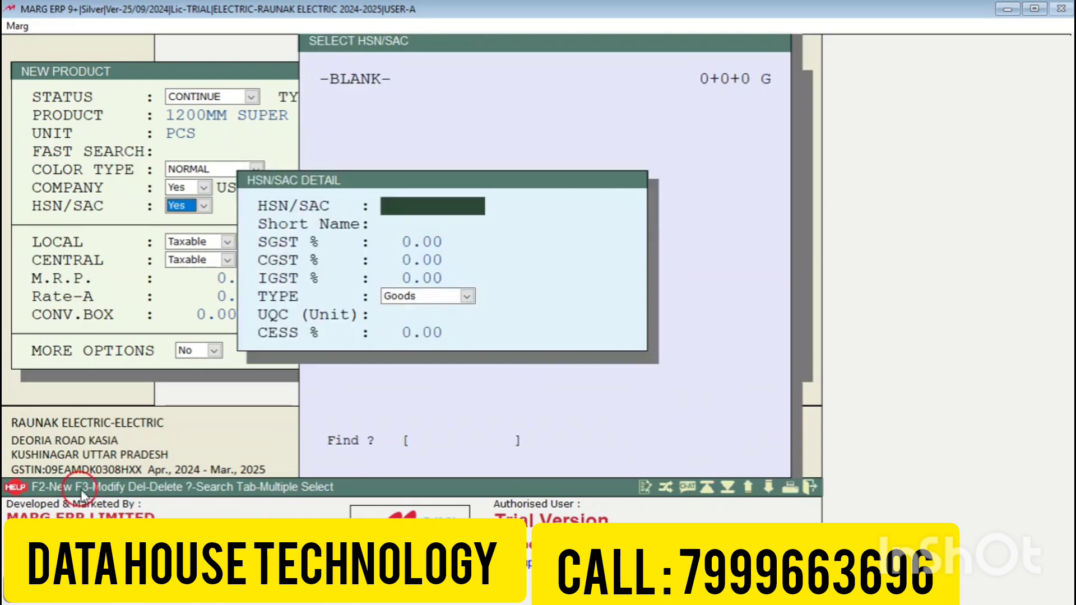
pyautogui.press('Return')
pyautogui.press('Return')
pyautogui.press('Return')
pyautogui.press('Return')
pyautogui.press('Return')
pyautogui.press('Return')
pyautogui.press('Return')
pyautogui.press('Return')
pyautogui.press('Return')
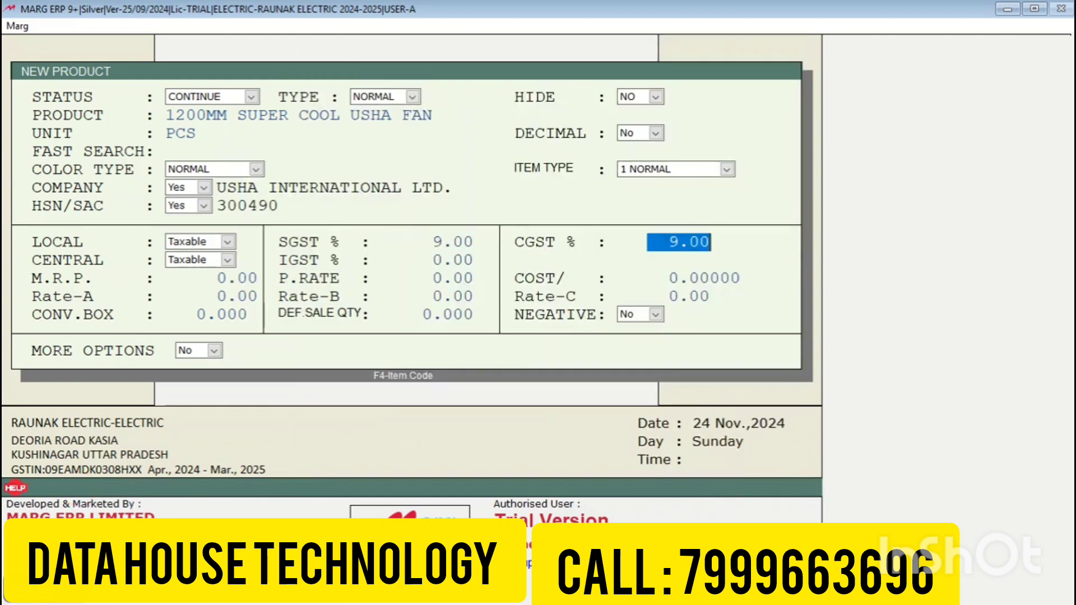
pyautogui.press('Return')
pyautogui.press('Return')
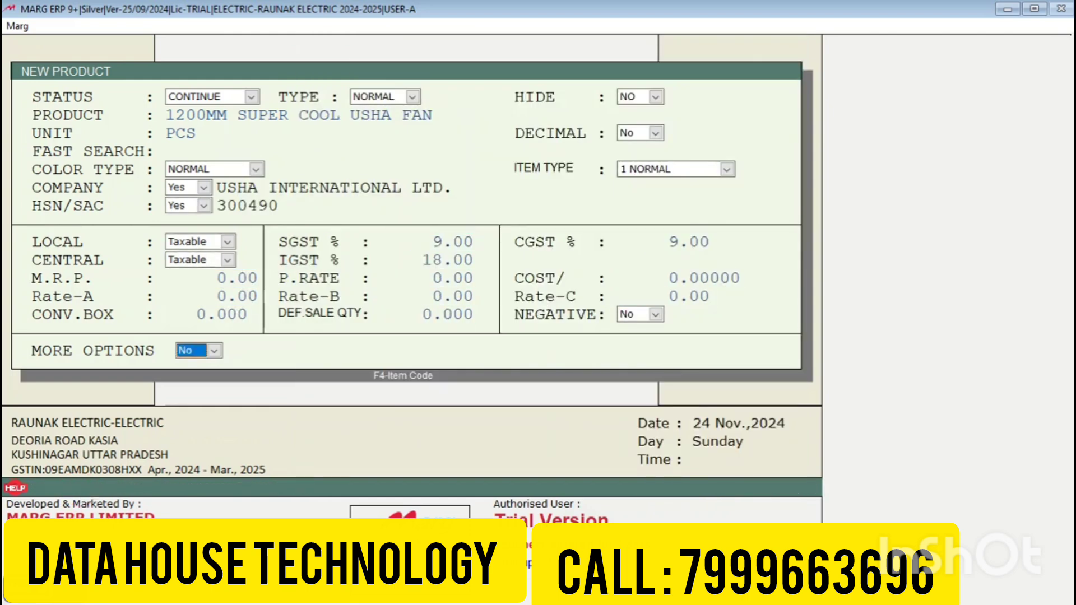
pyautogui.press('Return')
pyautogui.press('Return')
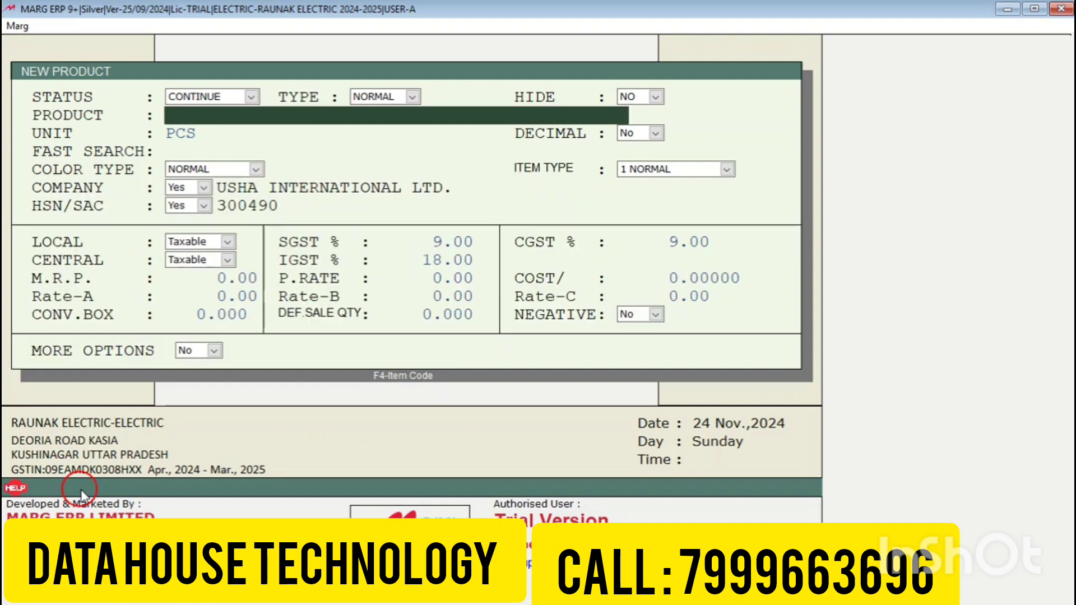
# Step: Delete the placeholder General Item and return to the main dashboard
pyautogui.press('Escape')
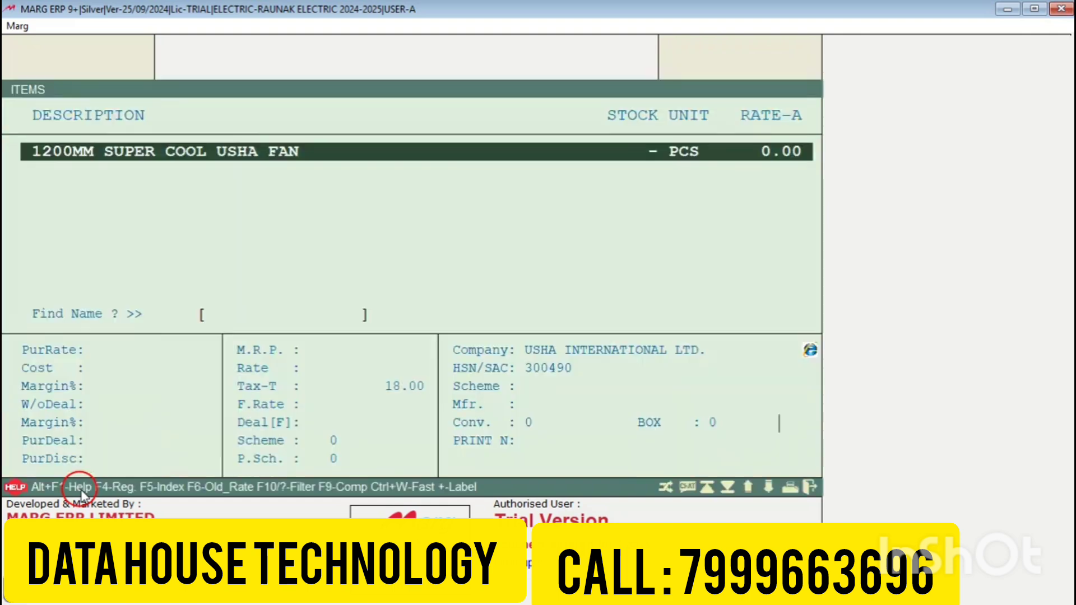
pyautogui.press('Up')
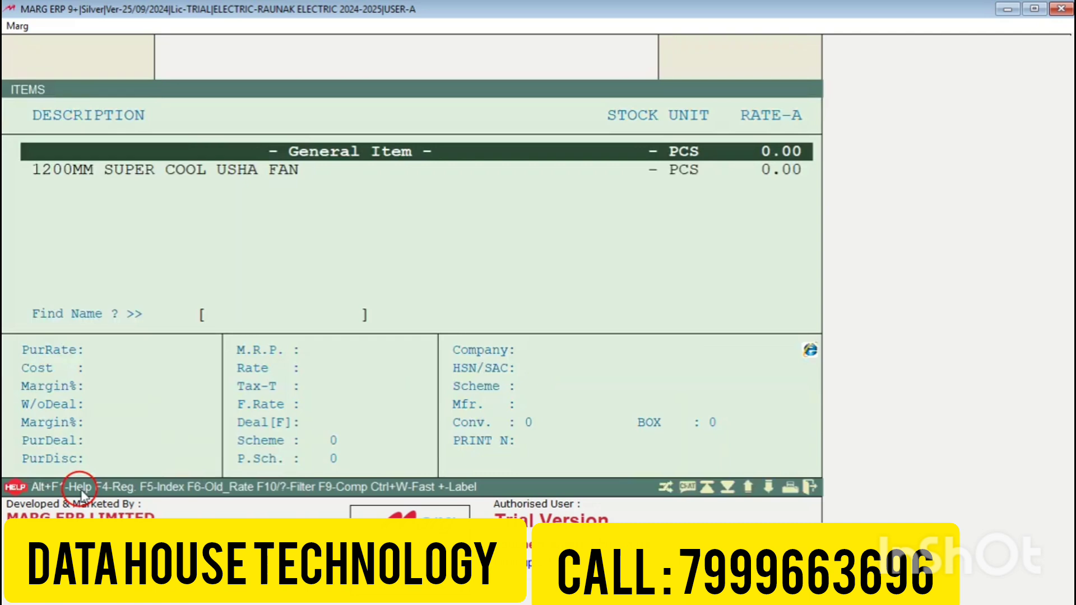
pyautogui.hotkey('ctrl', 'd')
pyautogui.press('Right')
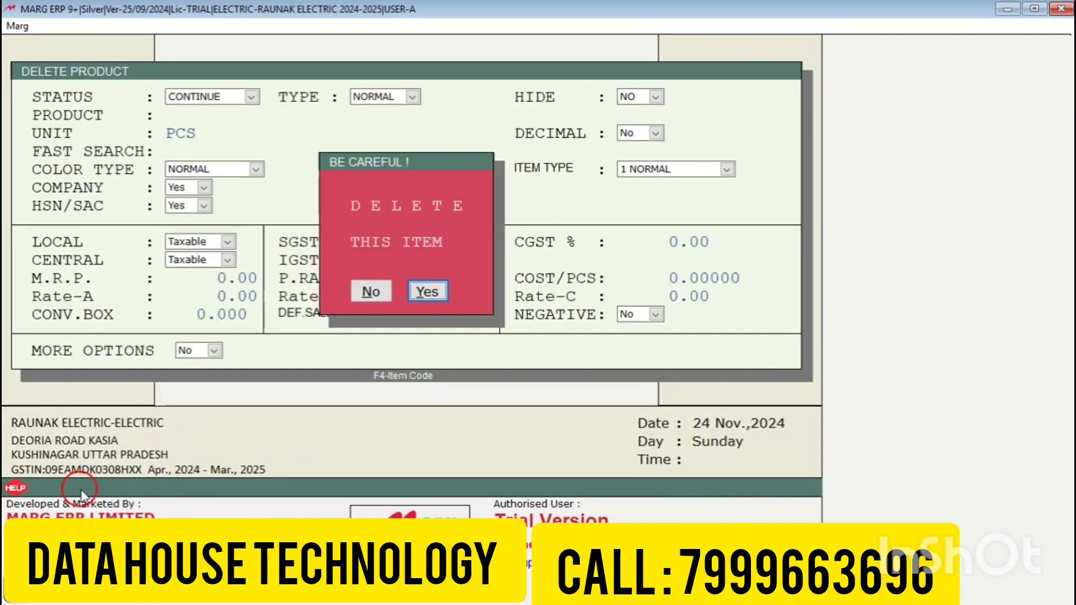
pyautogui.press('Return')
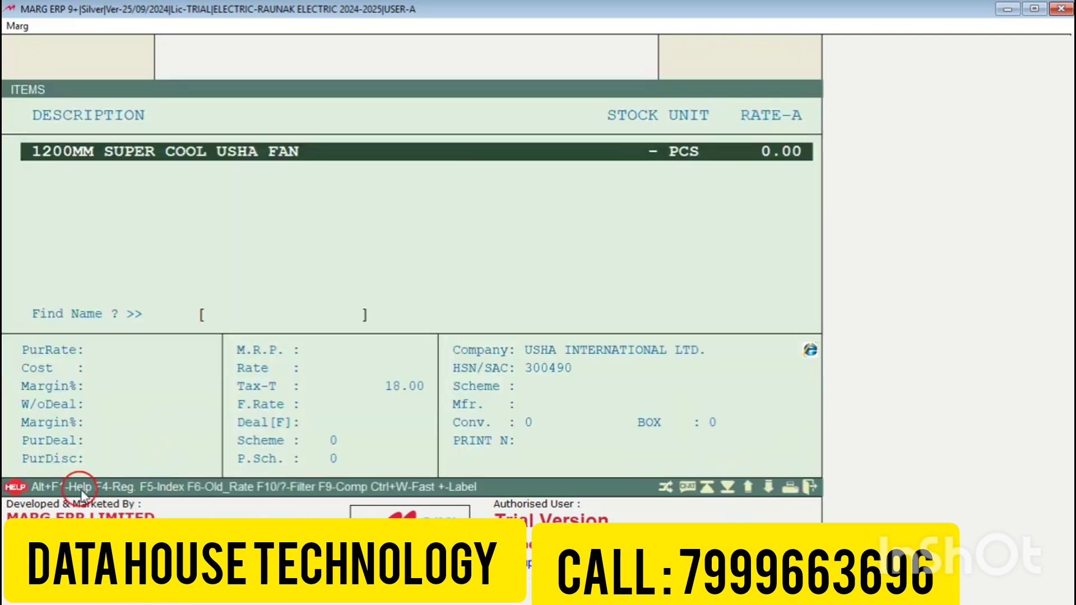
pyautogui.press('Escape')
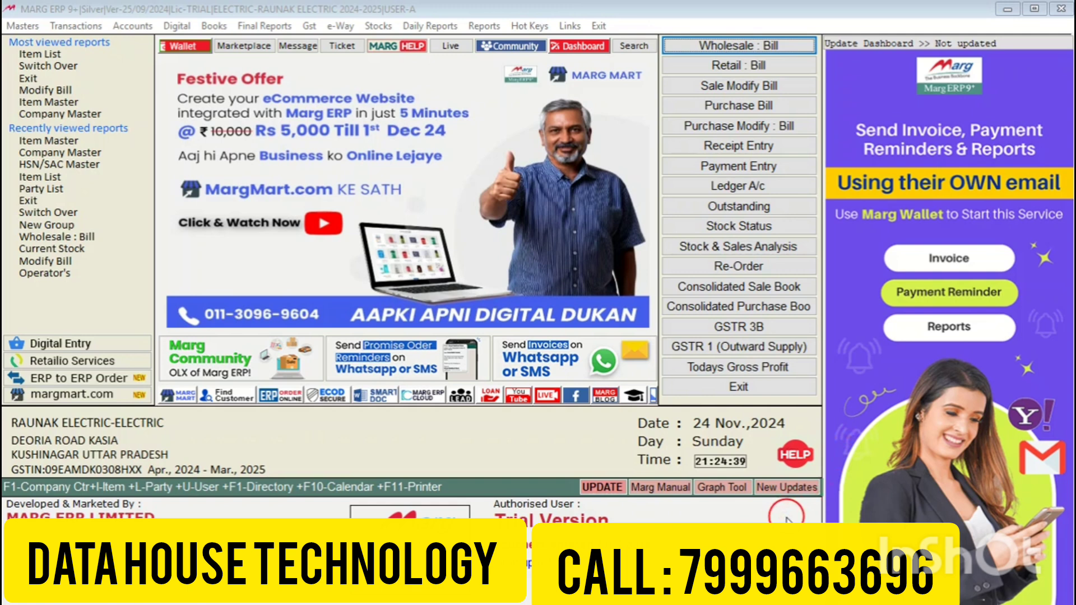
# Step: Start a wholesale purchase bill and begin creating a new party ledger from the ledger list
pyautogui.click(503, 7)
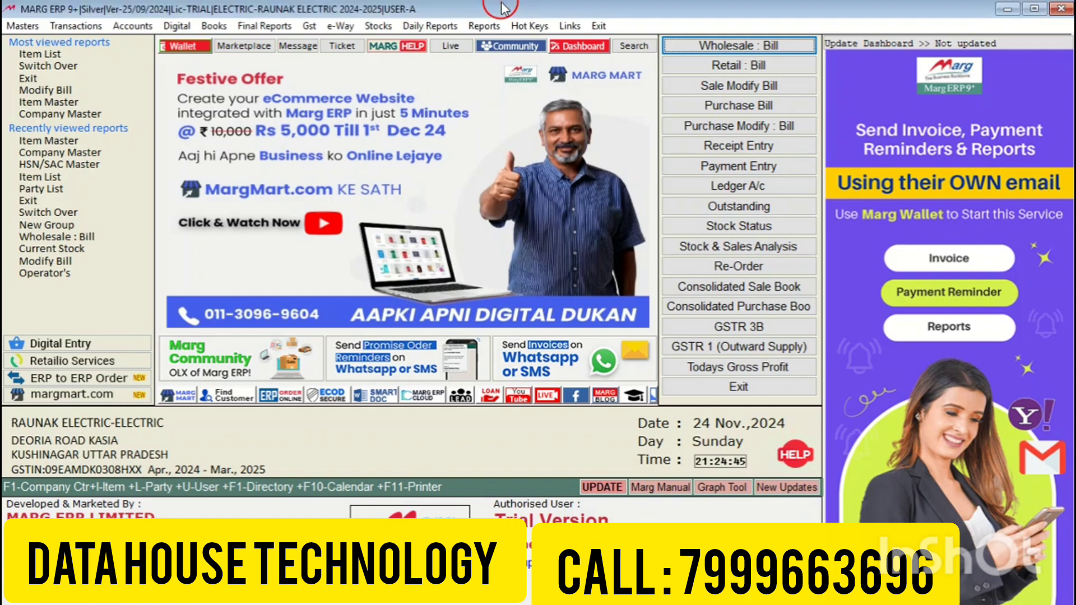
pyautogui.hotkey('alt', 't')
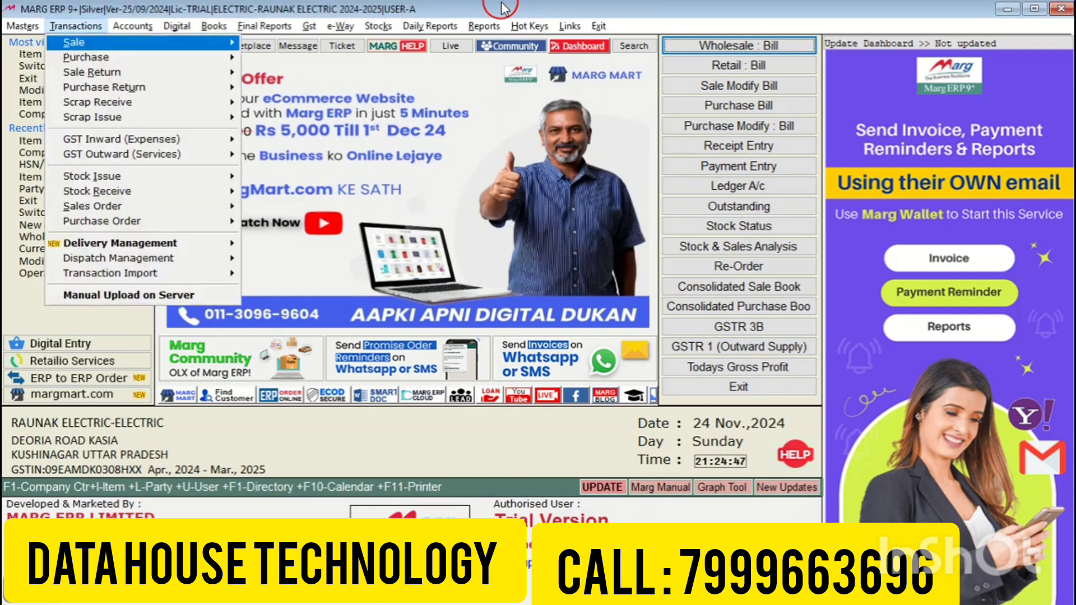
pyautogui.press('Down')
pyautogui.press('Right')
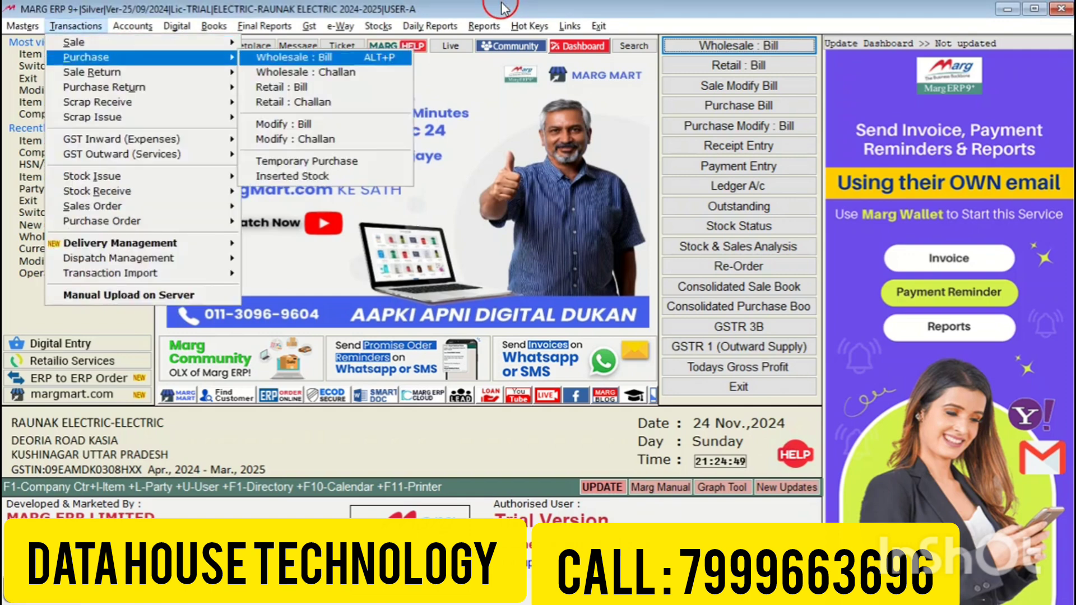
pyautogui.press('Return')
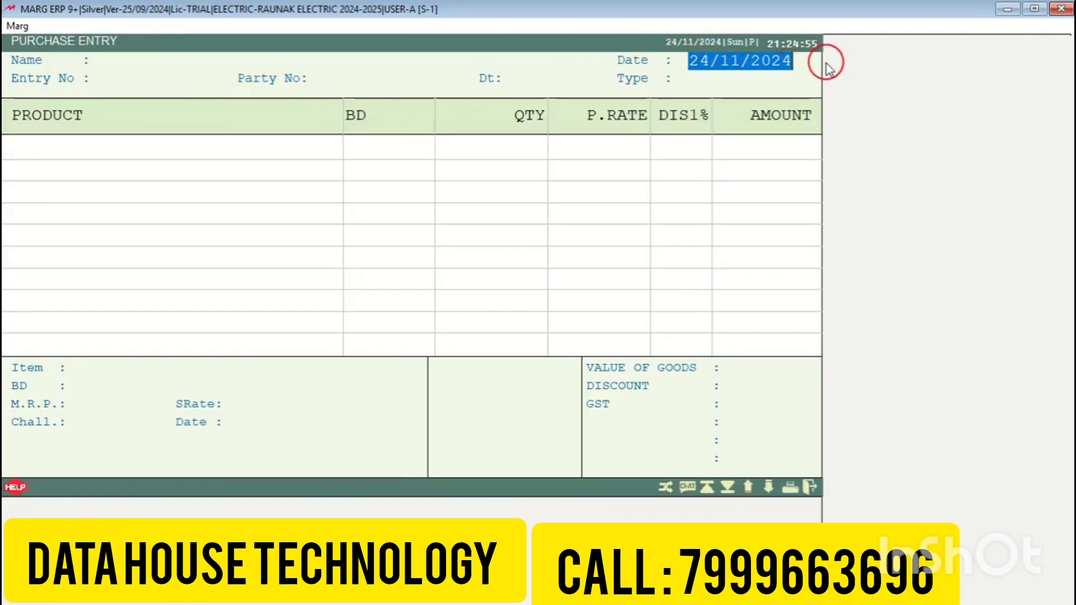
pyautogui.press('Return')
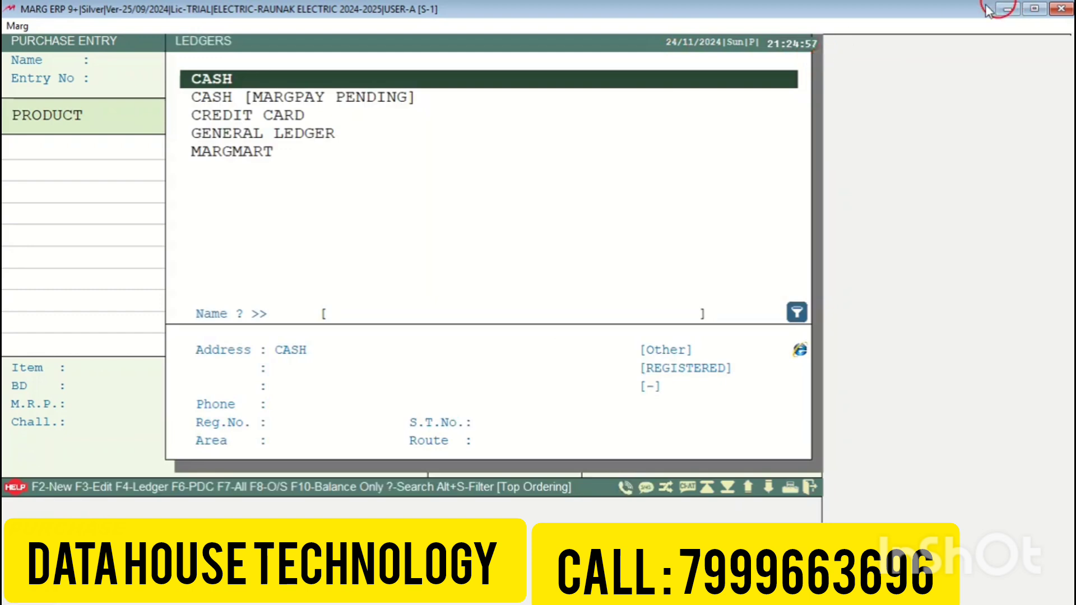
pyautogui.press('Down')
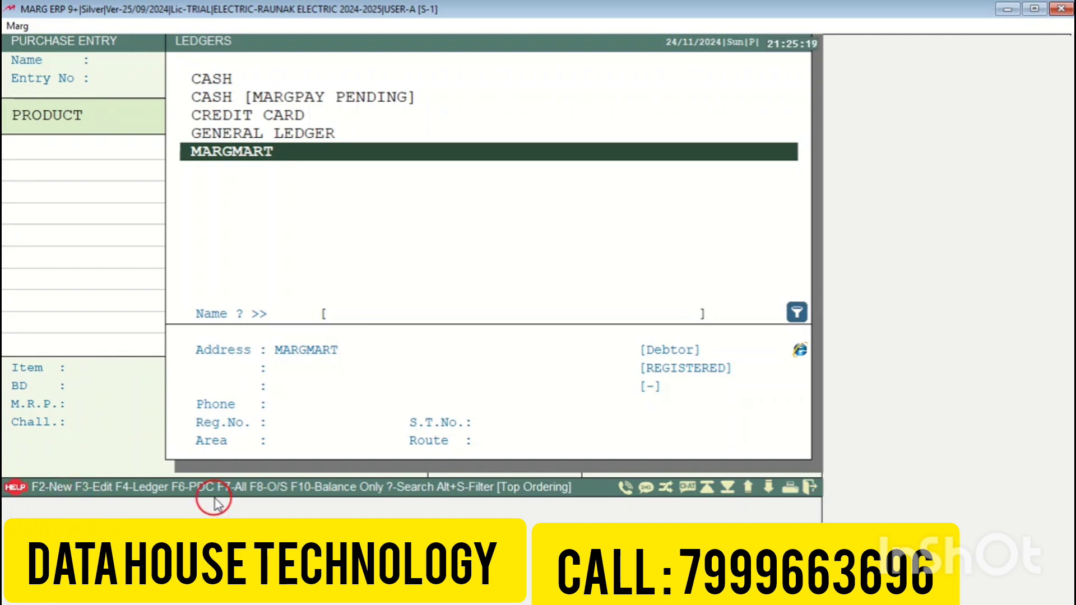
pyautogui.press('F2')
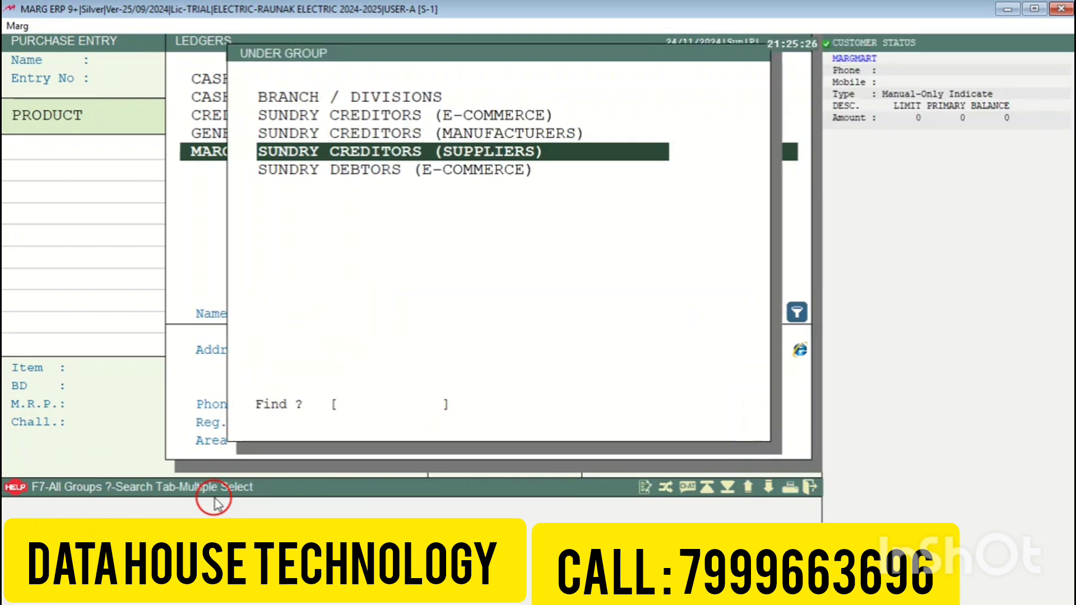
# Step: Name the ledger USHA INTERNATIONAL LTD under Sundry Creditors with station LUCKNOW
pyautogui.press('Return')
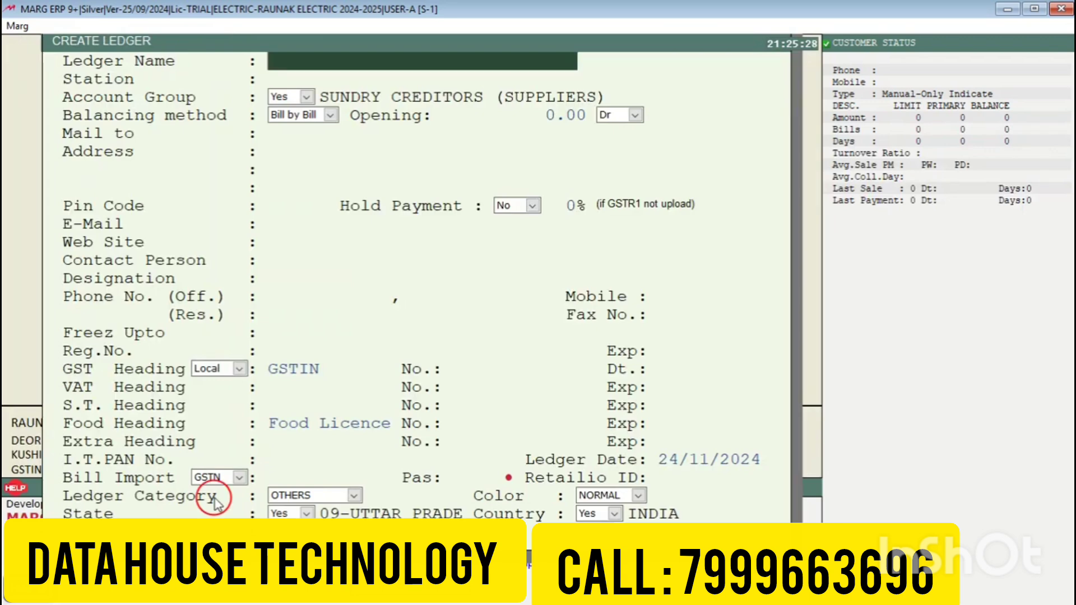
pyautogui.write('HA')
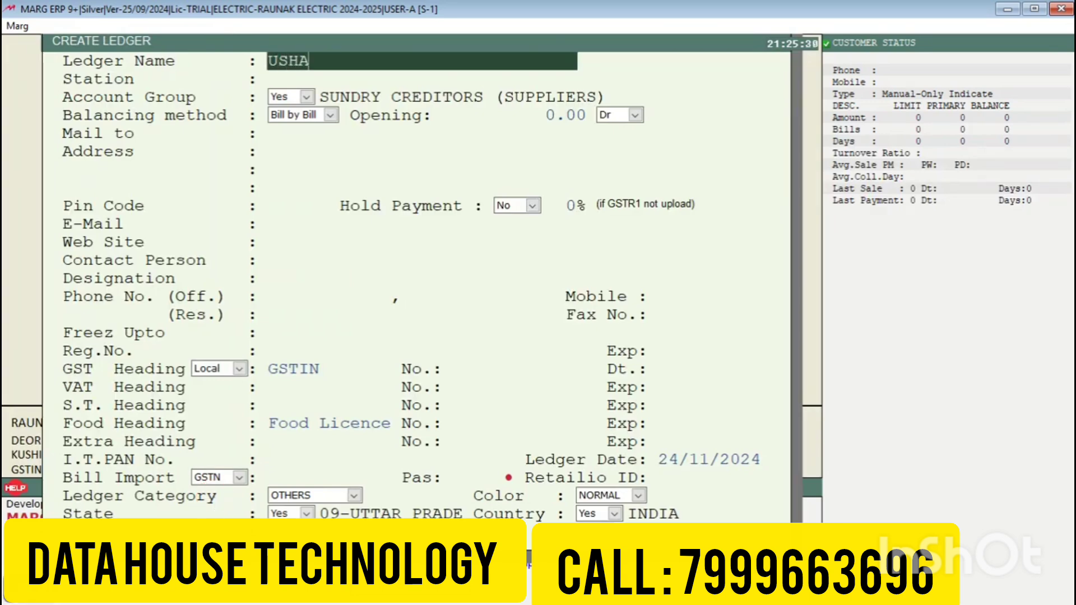
pyautogui.write(' INTERNATIONA')
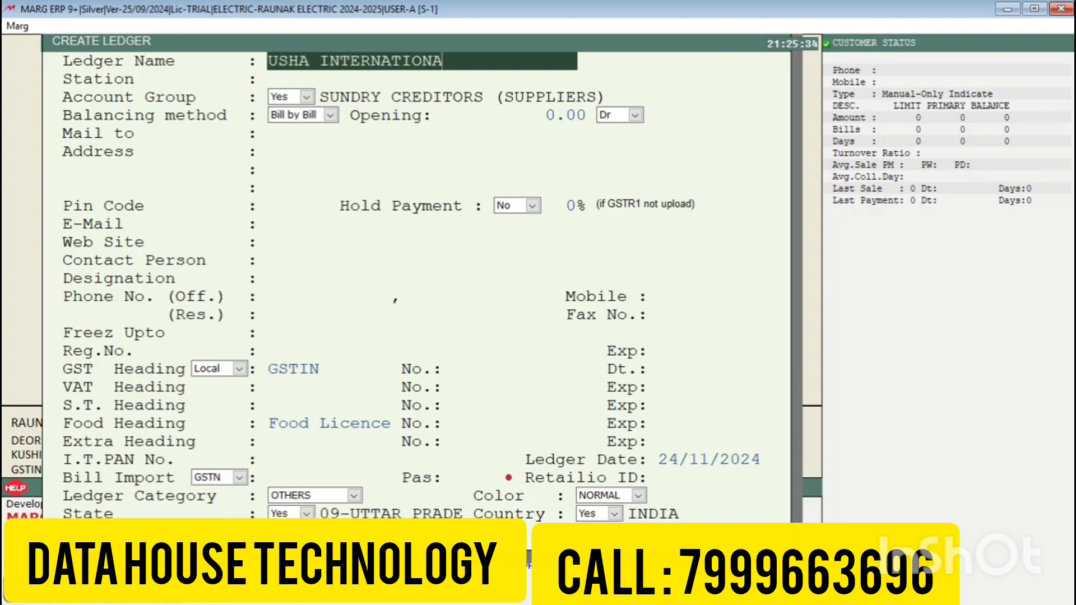
pyautogui.write('L LTD')
pyautogui.press('Return')
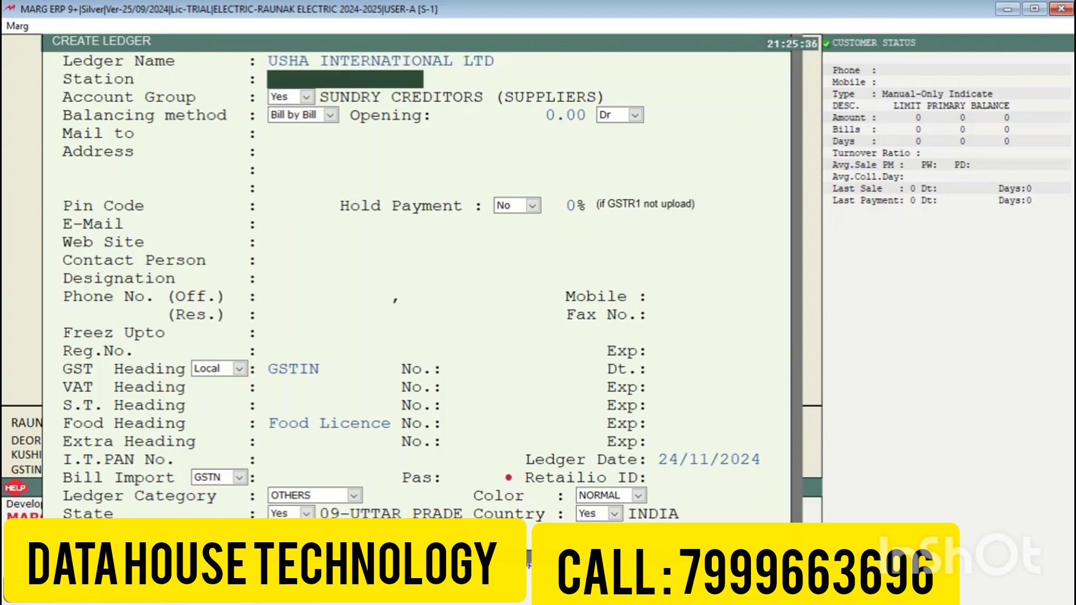
pyautogui.write('LUCKNOW')
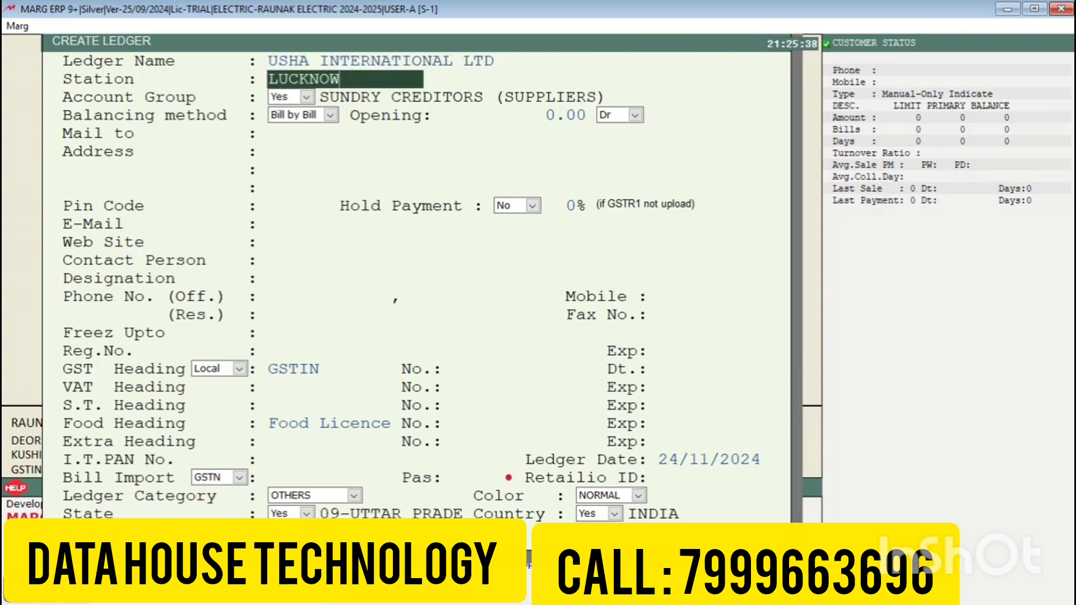
pyautogui.press('Return')
pyautogui.press('Return')
pyautogui.press('Return')
pyautogui.press('Return')
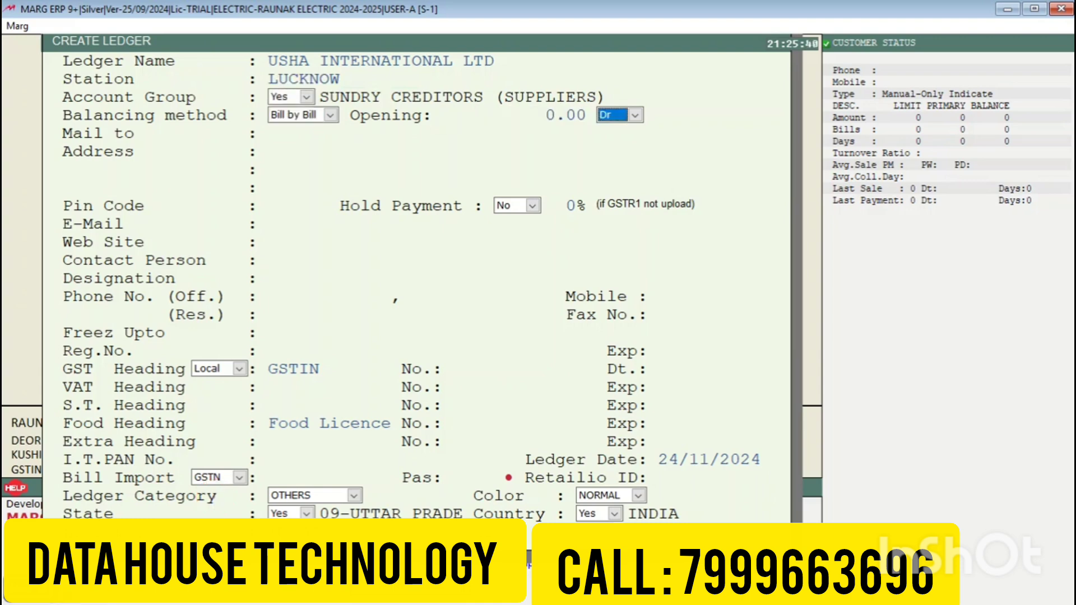
# Step: Leave the opening balance at zero and enter address HAZRATGANJ LUCKNOW, UTTAR PRADESH
pyautogui.press('Return')
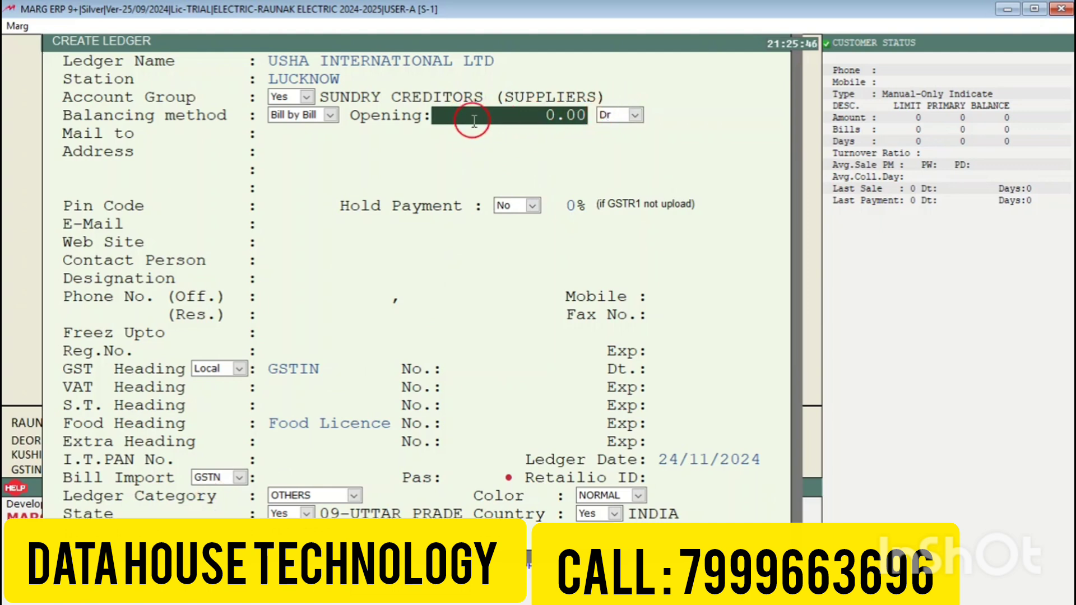
pyautogui.press('Return')
pyautogui.press('Return')
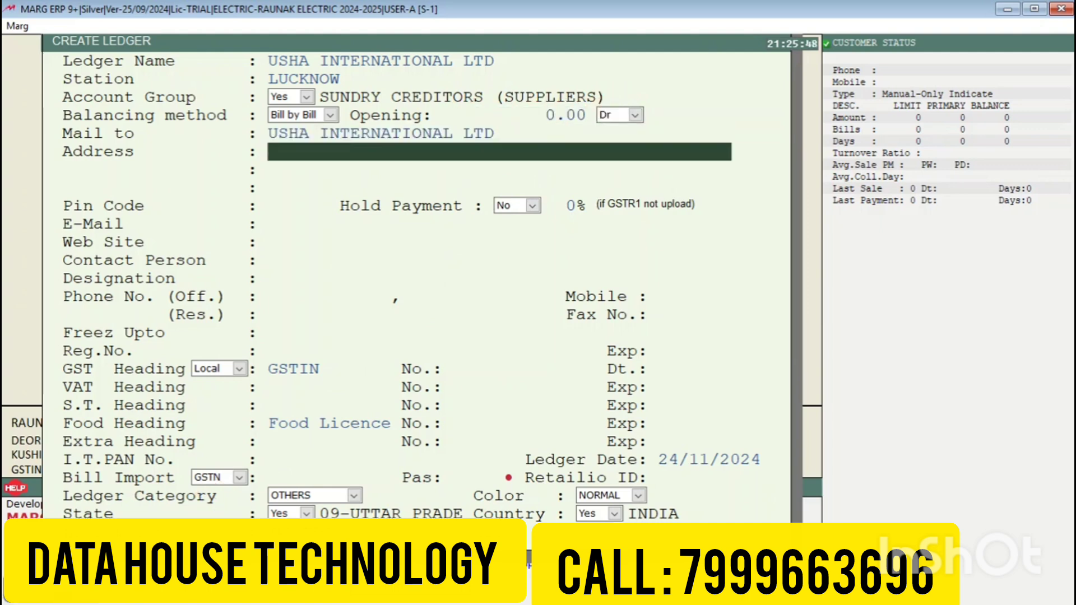
pyautogui.write('HAZ')
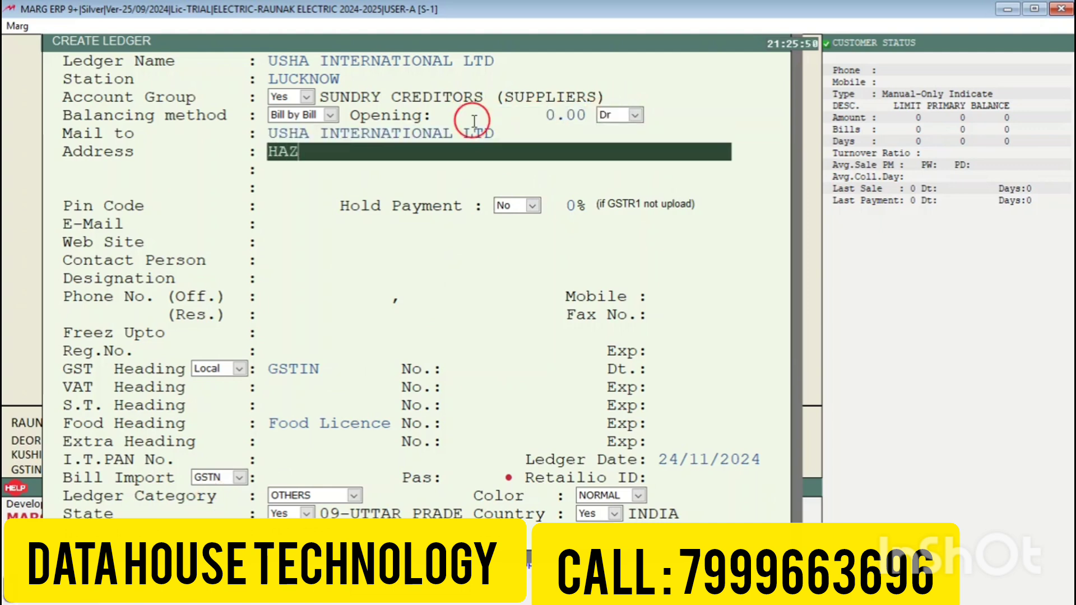
pyautogui.write('RATGANJ LUCKNOW')
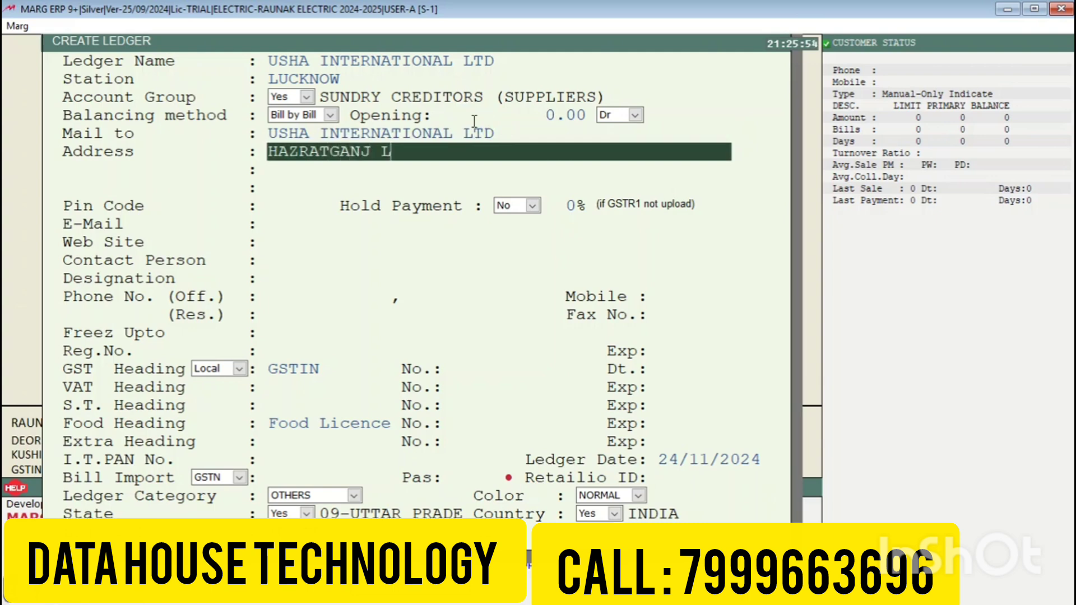
pyautogui.press('Return')
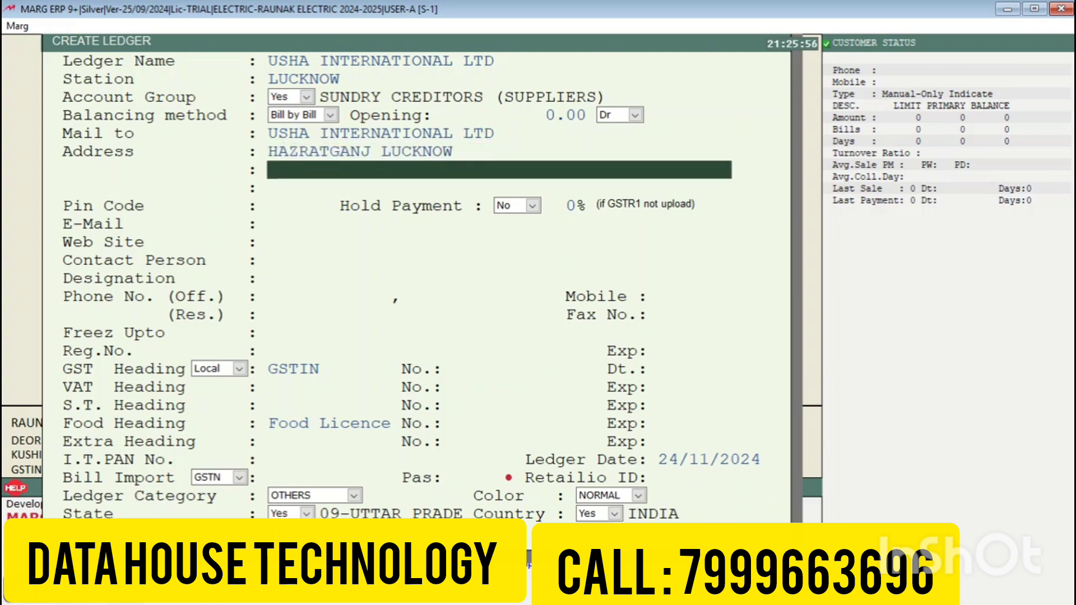
pyautogui.write('UTTRA')
pyautogui.press('BackSpace')
pyautogui.press('BackSpace')
pyautogui.press('BackSpace')
pyautogui.press('BackSpace')
pyautogui.write('TAR PRADESH')
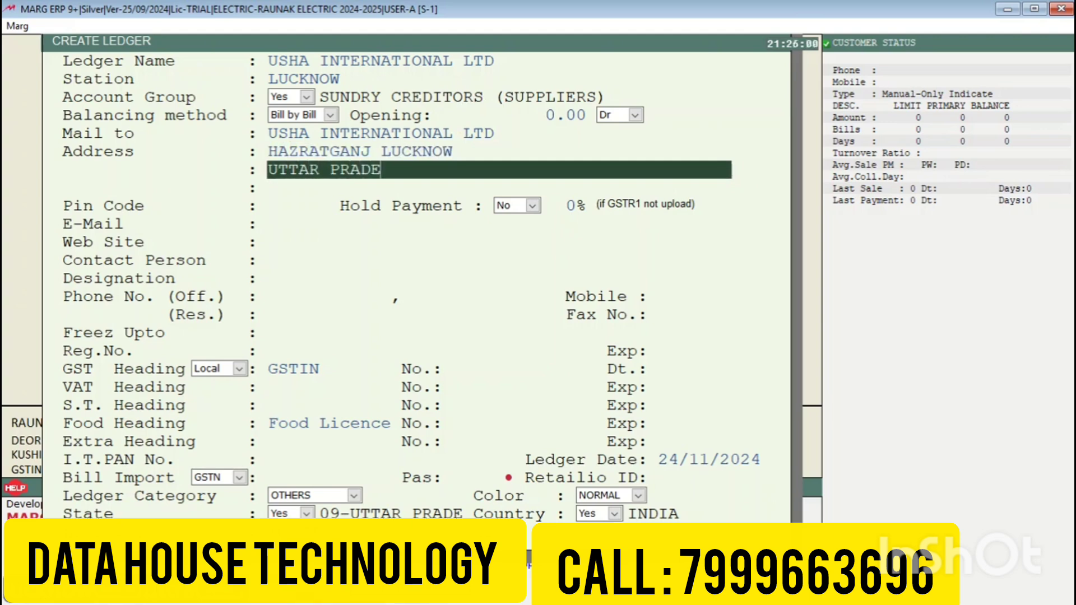
pyautogui.press('Return')
pyautogui.press('Return')
pyautogui.press('Return')
pyautogui.press('Return')
pyautogui.press('Return')
pyautogui.press('Return')
pyautogui.press('Return')
pyautogui.press('Return')
pyautogui.press('Return')
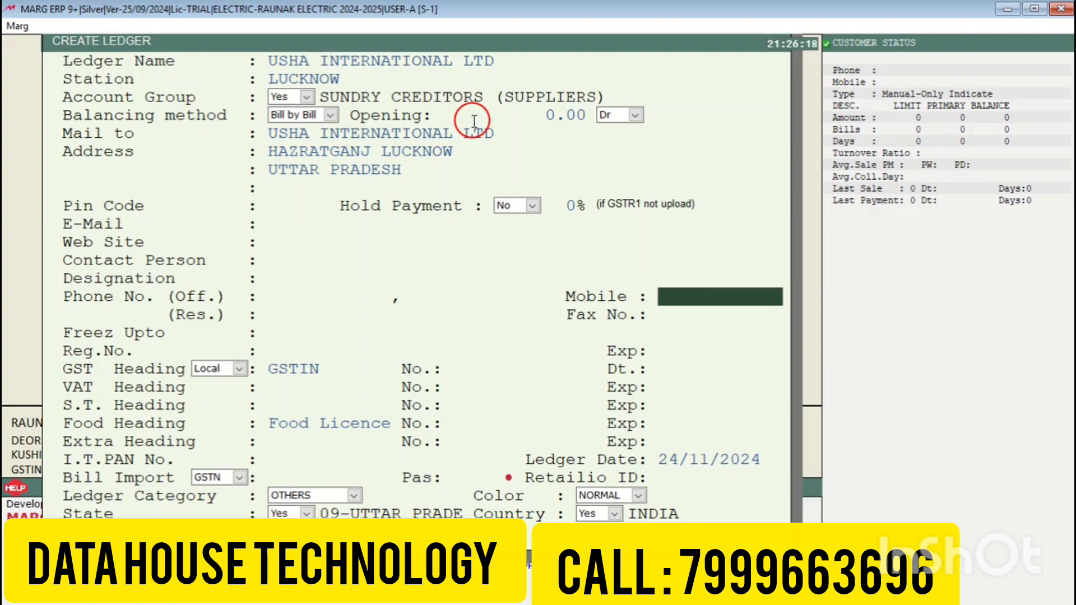
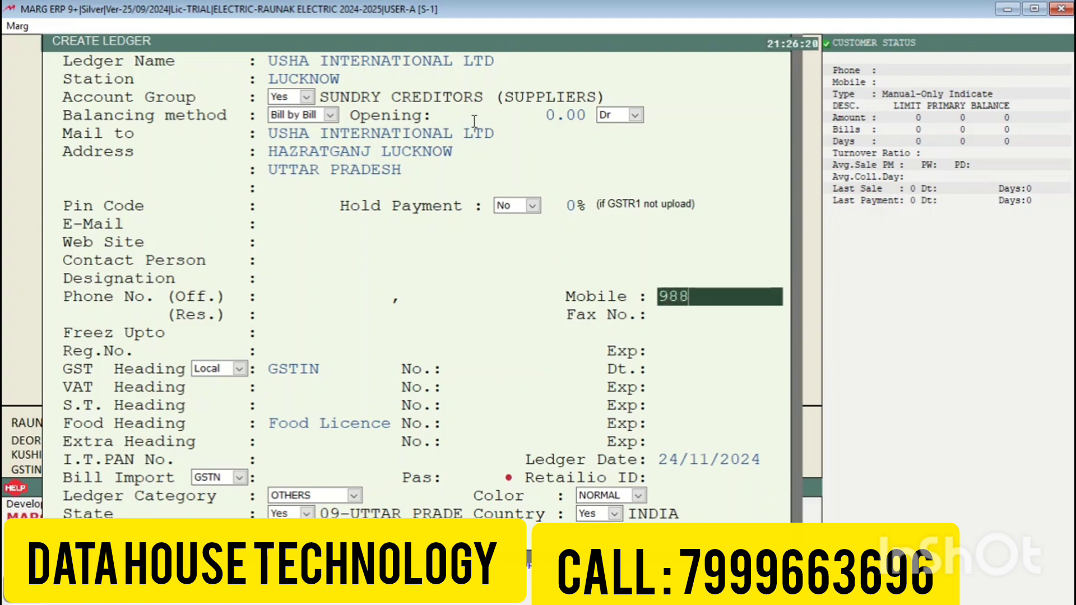
# Step: Enter the supplier's mobile number and GSTIN, accepting the GSTIN despite the warning
pyautogui.press('Return')
pyautogui.press('Return')
pyautogui.press('Return')
pyautogui.press('Return')
pyautogui.press('Return')
pyautogui.press('Return')
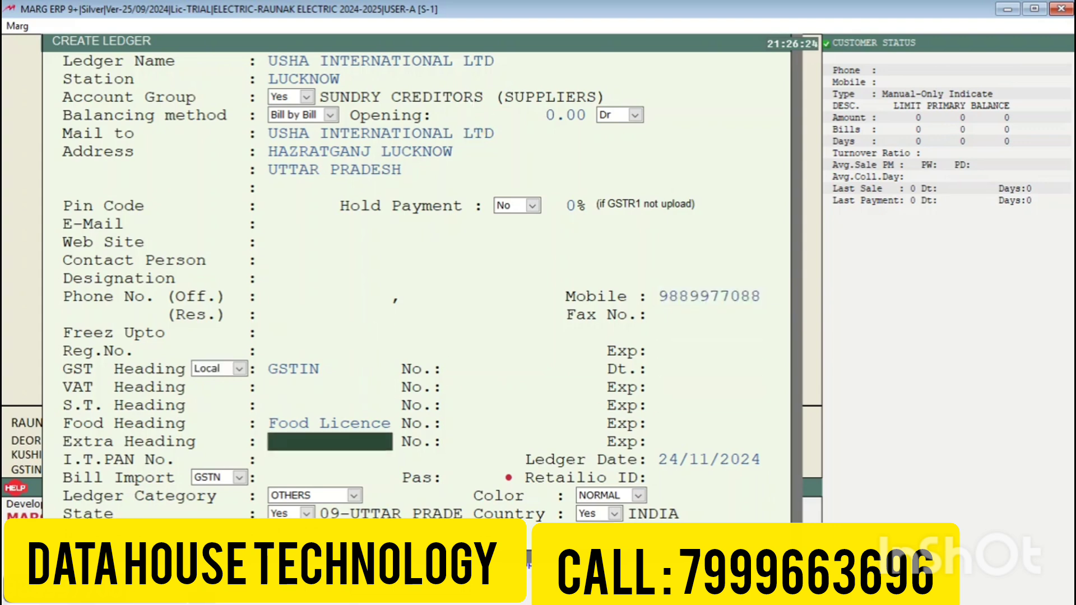
pyautogui.press('Up')
pyautogui.press('Up')
pyautogui.press('Up')
pyautogui.press('Up')
pyautogui.press('Up')
pyautogui.press('Up')
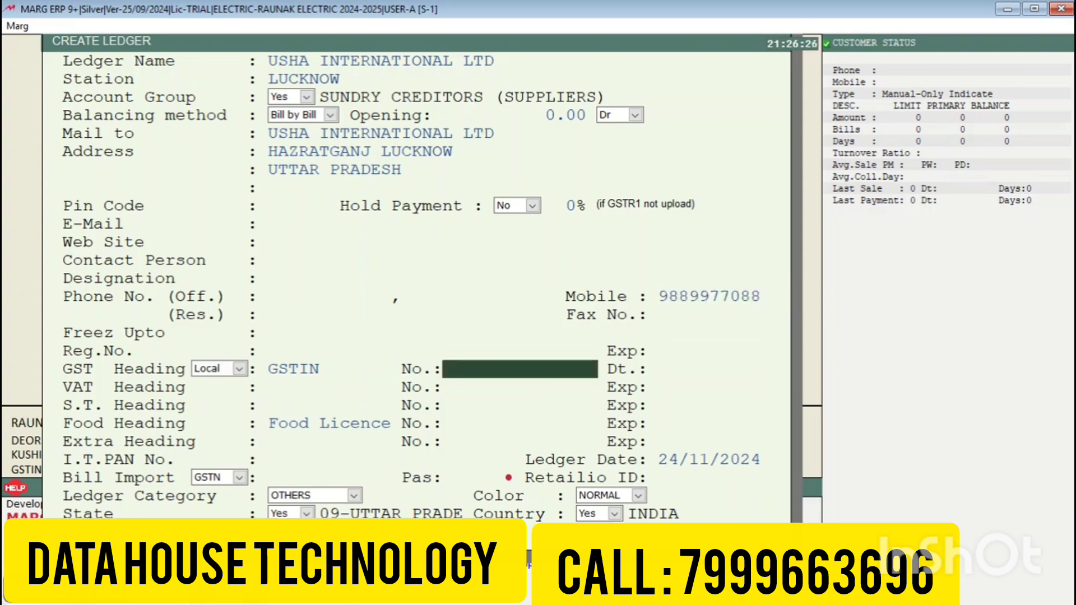
pyautogui.press('Return')
pyautogui.press('Return')
pyautogui.press('Return')
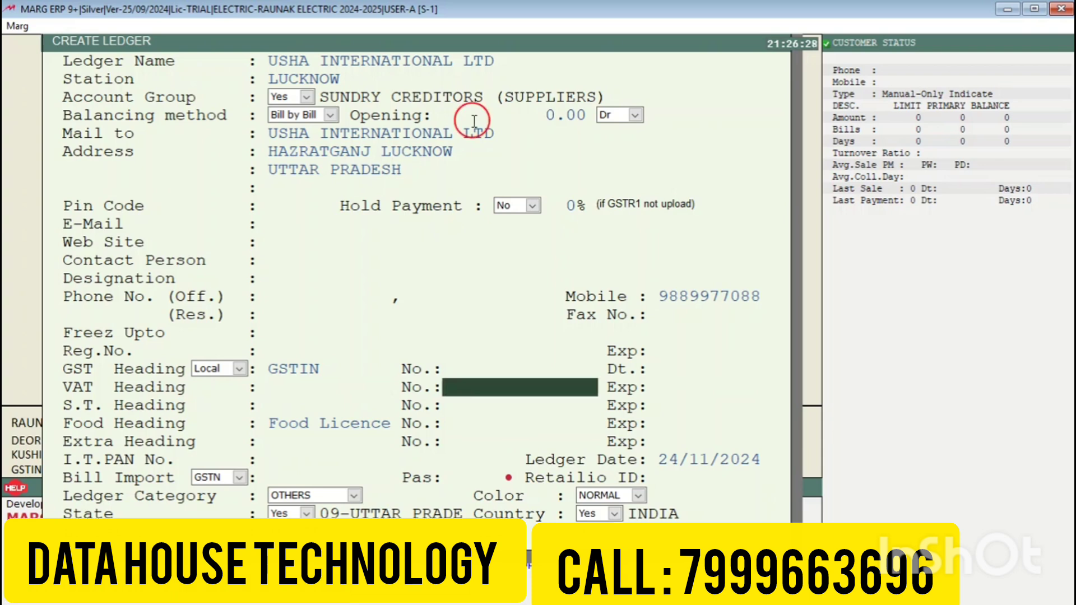
pyautogui.press('Up')
pyautogui.press('Up')
pyautogui.press('Up')
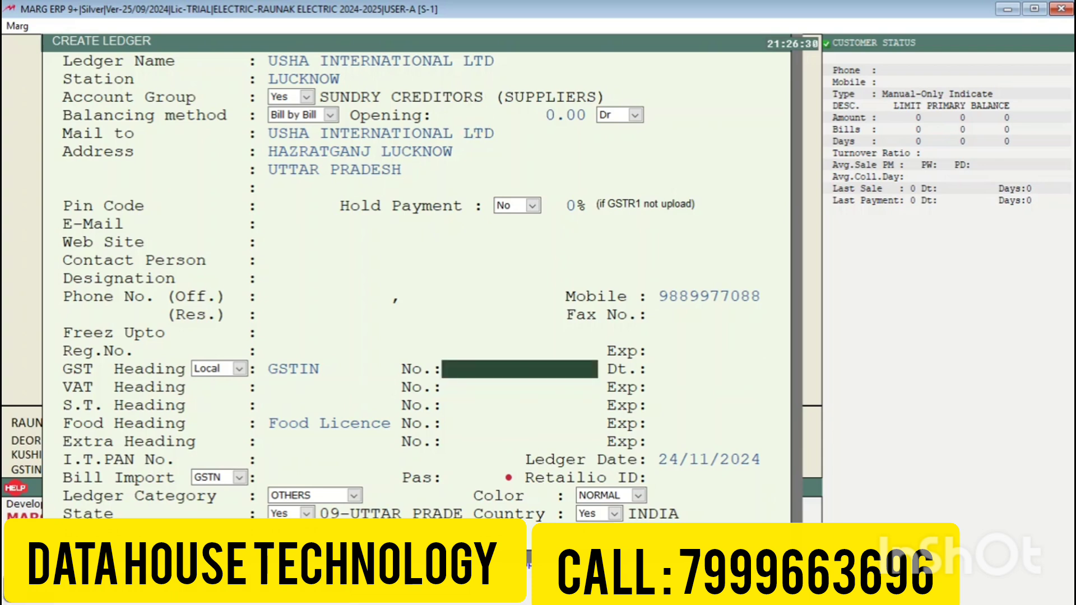
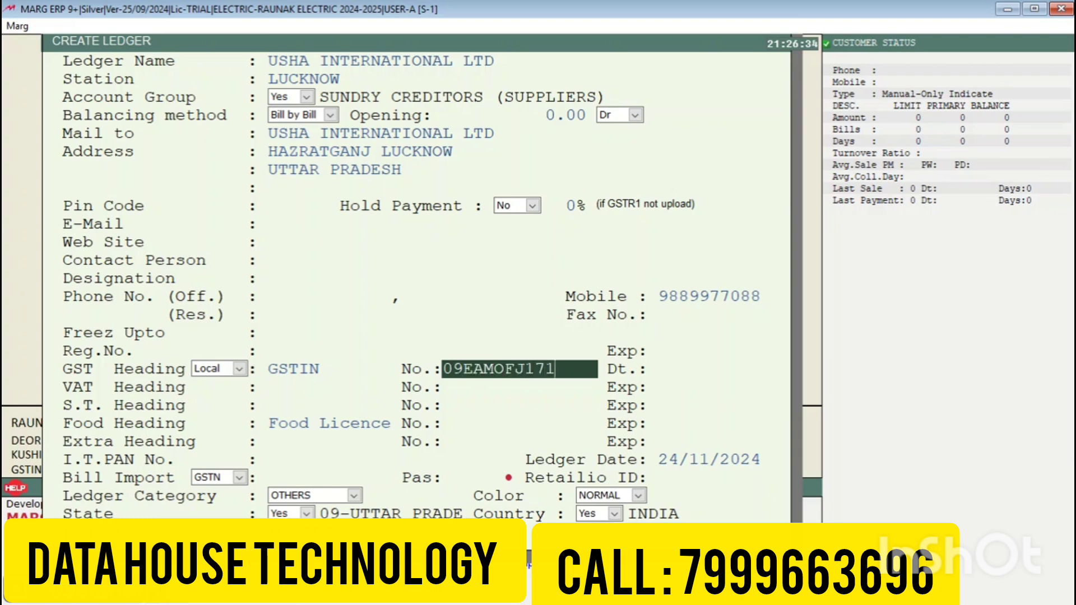
pyautogui.press('Return')
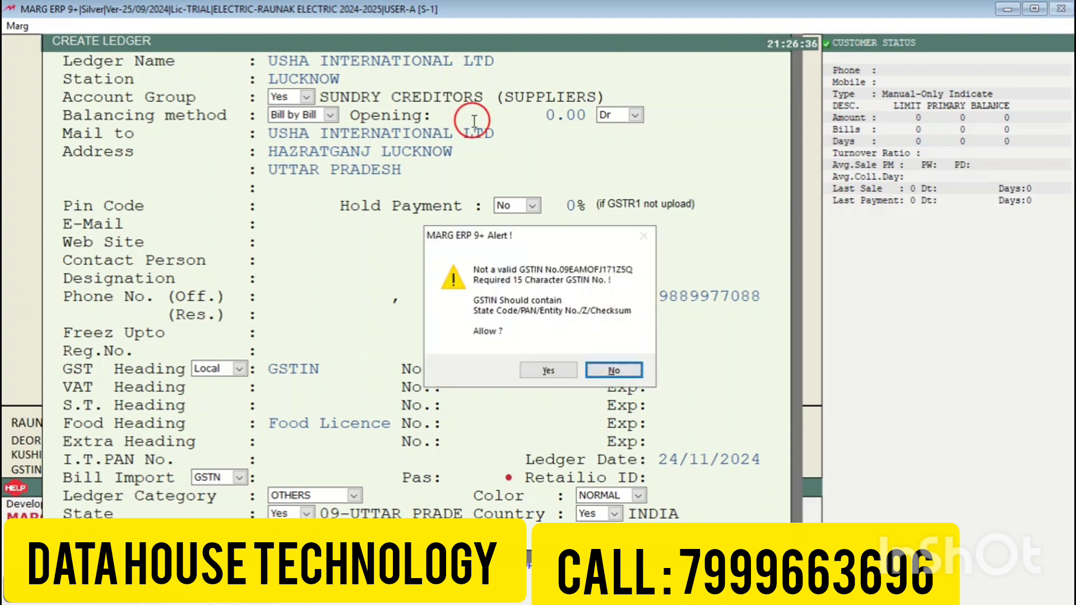
pyautogui.click(833, 462)
pyautogui.click(1025, 464)
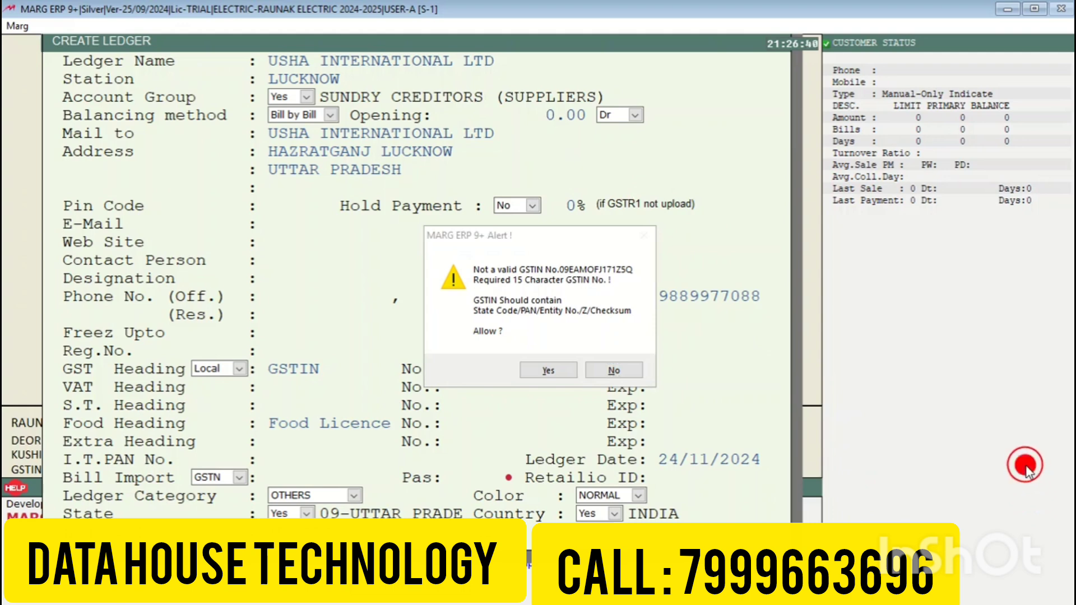
pyautogui.click(549, 371)
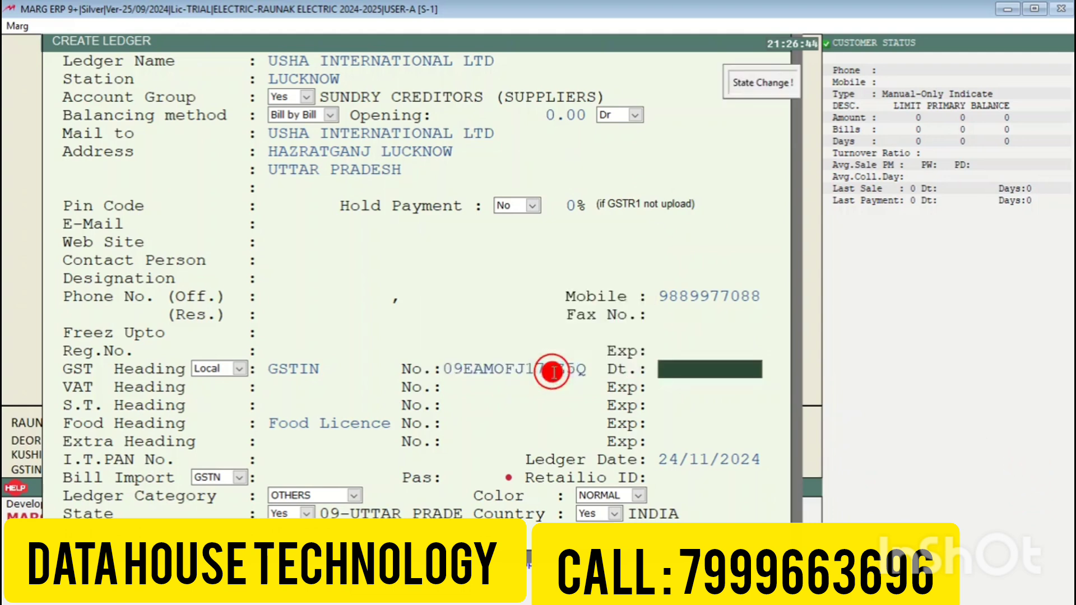
# Step: Confirm the PAN, save the ledger and select USHA INTERNATIONAL LTD as the purchase party
pyautogui.press('Return')
pyautogui.press('Return')
pyautogui.press('Return')
pyautogui.press('Return')
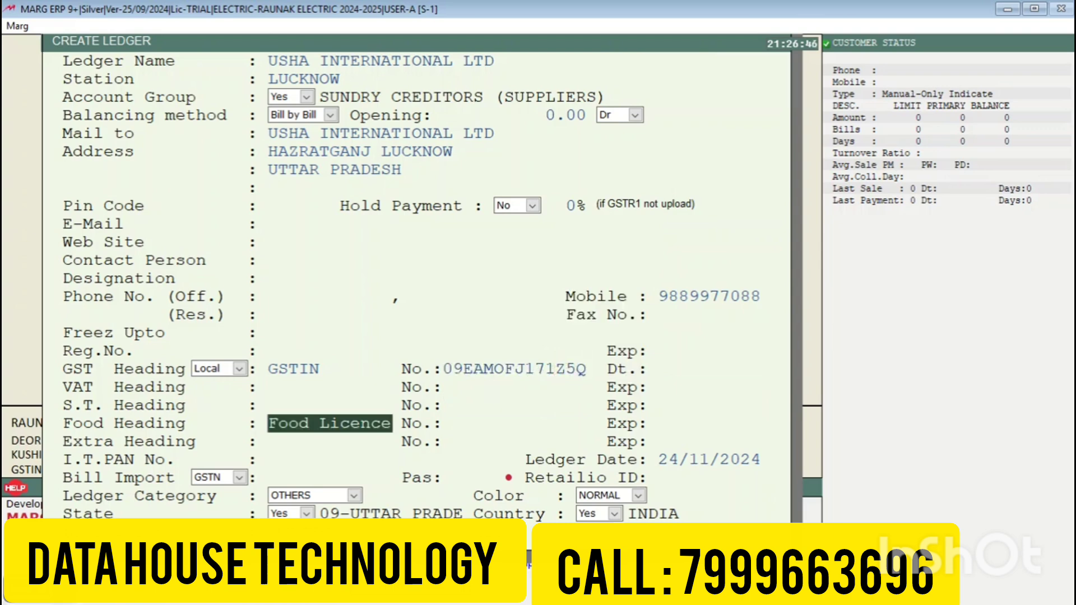
pyautogui.press('Return')
pyautogui.press('Return')
pyautogui.press('Return')
pyautogui.press('Return')
pyautogui.press('Return')
pyautogui.press('Return')
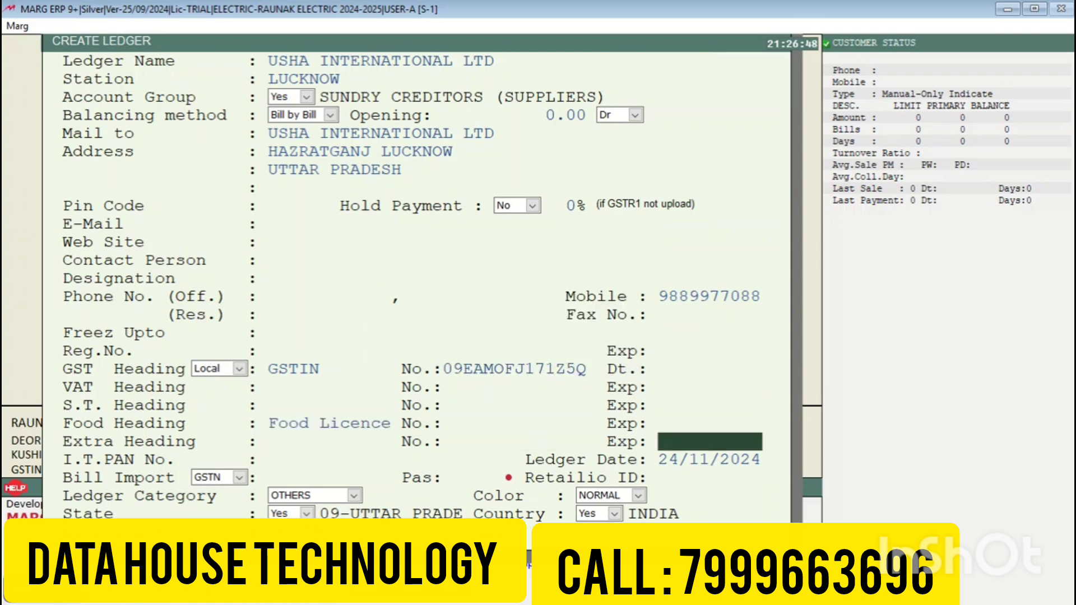
pyautogui.press('Return')
pyautogui.click(557, 368)
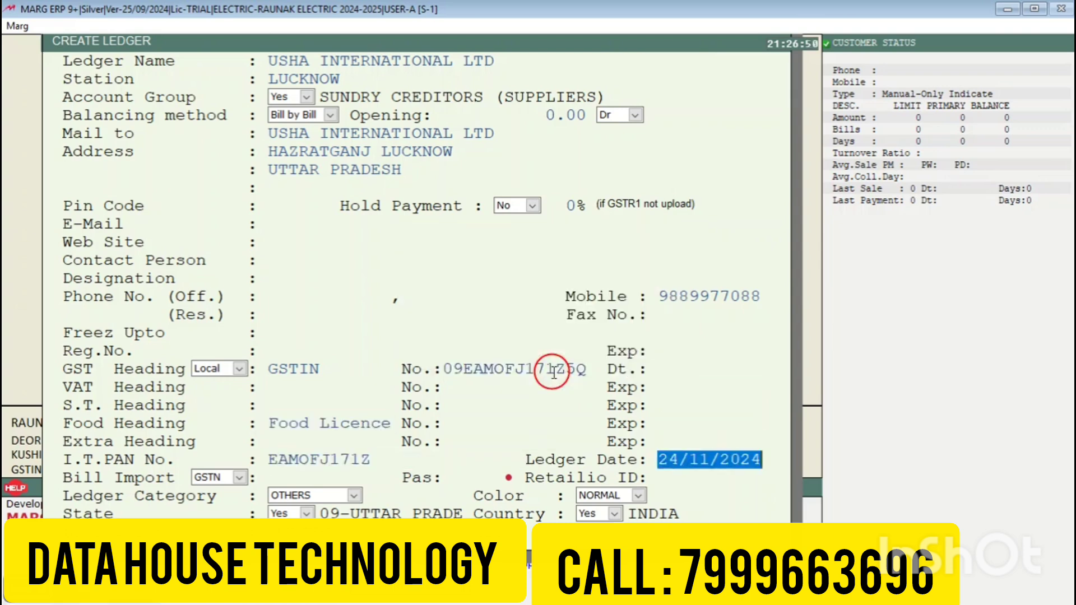
pyautogui.press('Return')
pyautogui.press('Return')
pyautogui.press('Return')
pyautogui.press('Return')
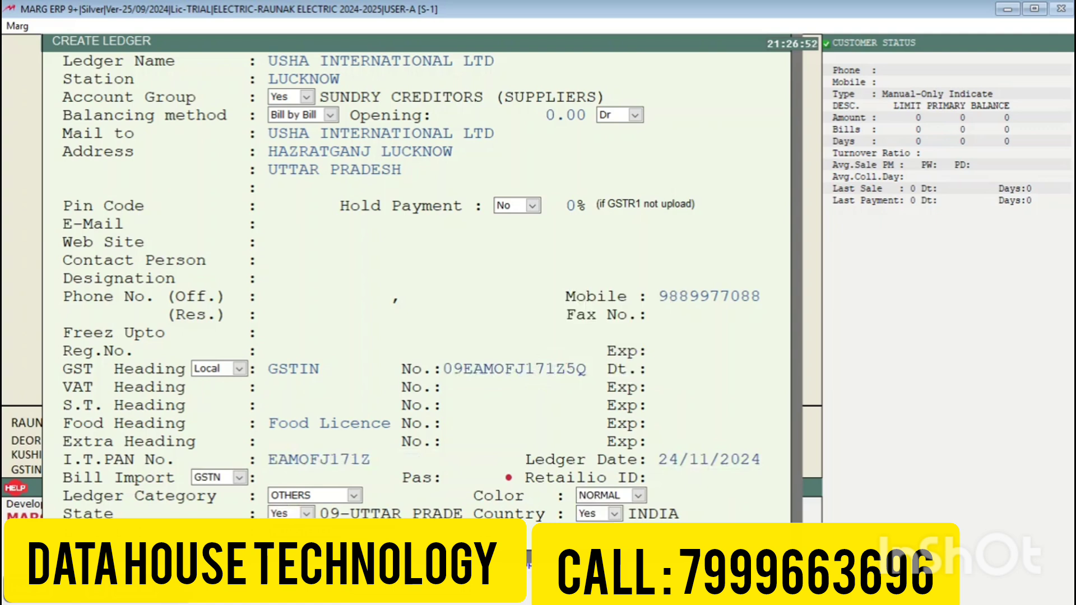
pyautogui.press('Return')
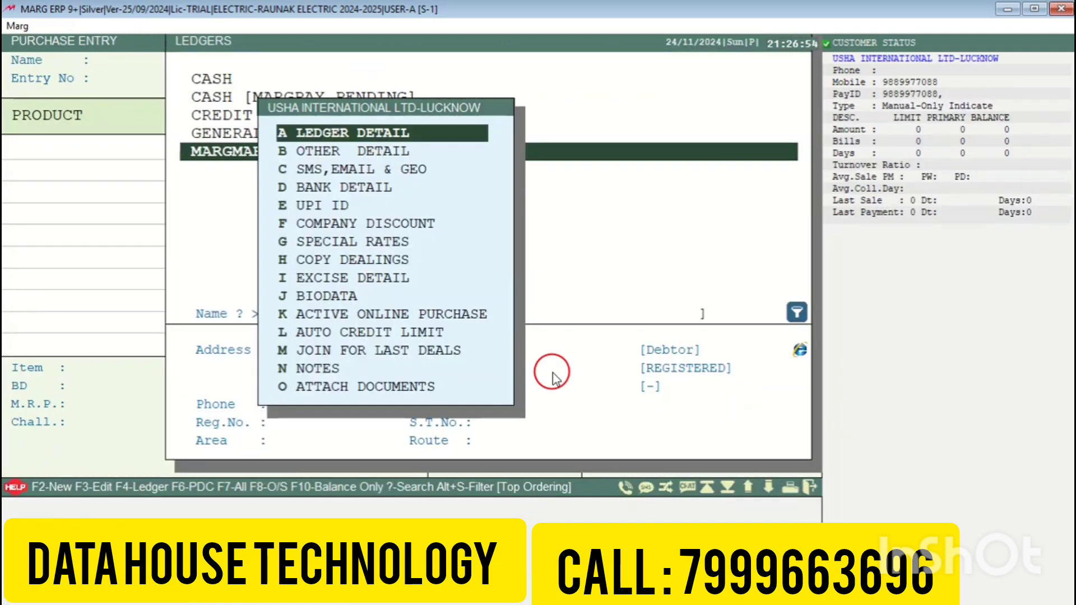
pyautogui.press('Escape')
pyautogui.press('Return')
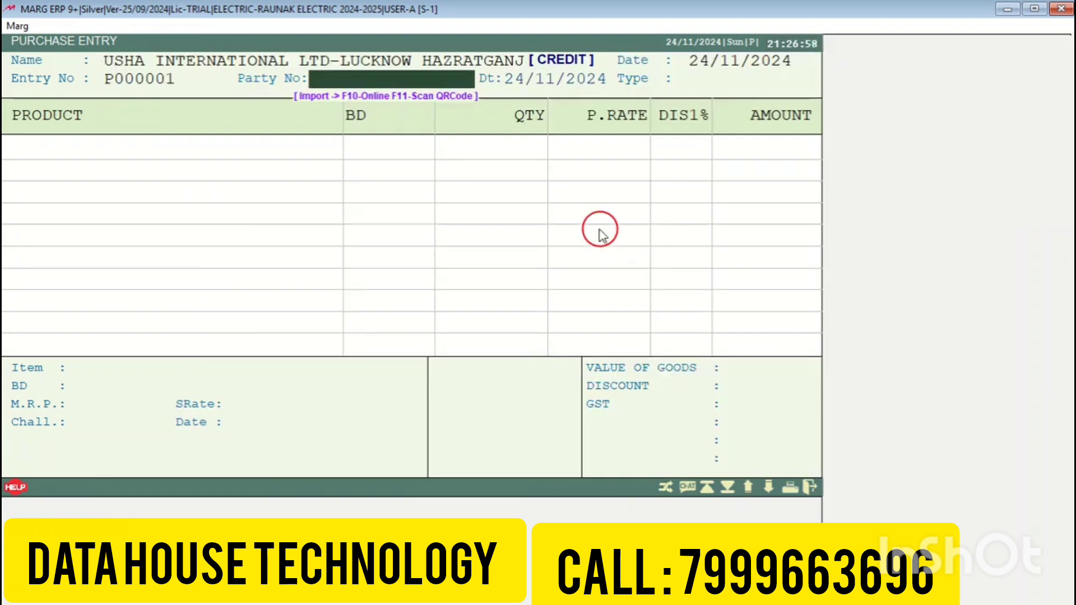
pyautogui.click(320, 82)
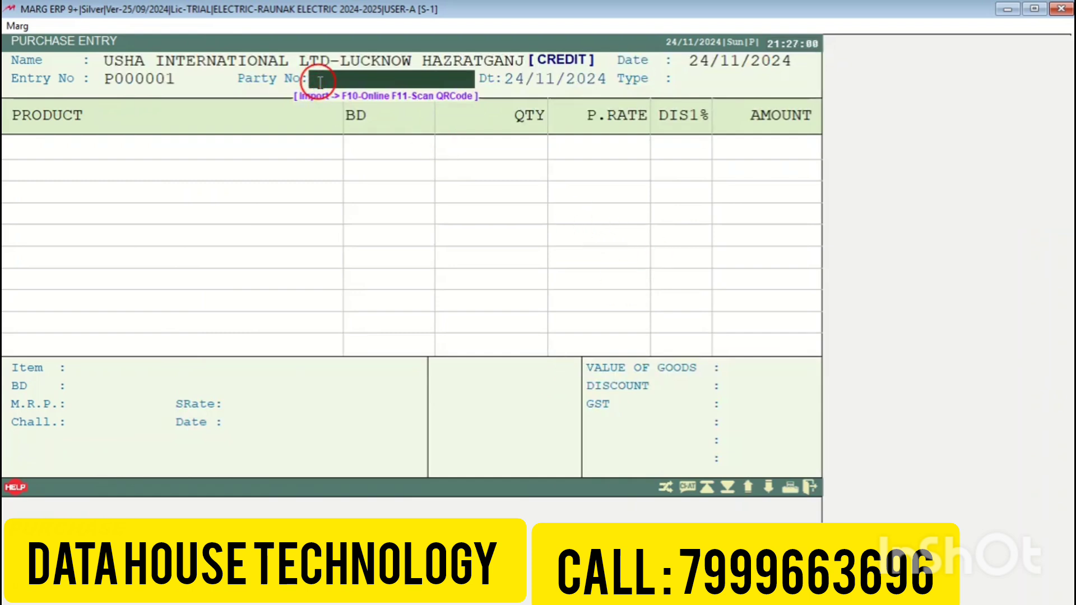
# Step: Enter the supplier's bill number, bill date 23/11/2024 and CREDIT payment on the purchase
pyautogui.write('A00001250')
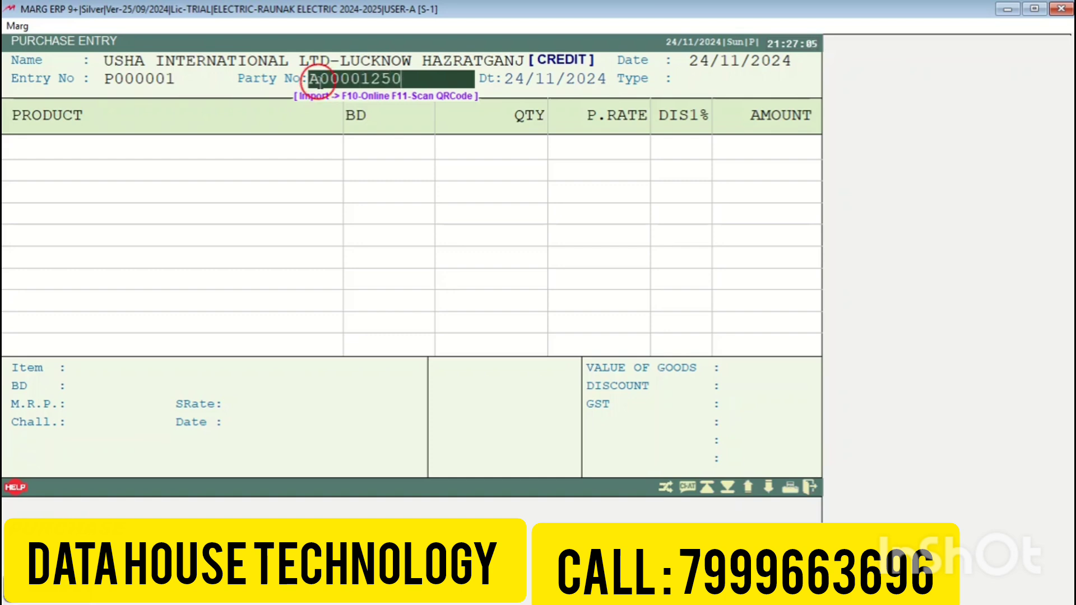
pyautogui.press('Return')
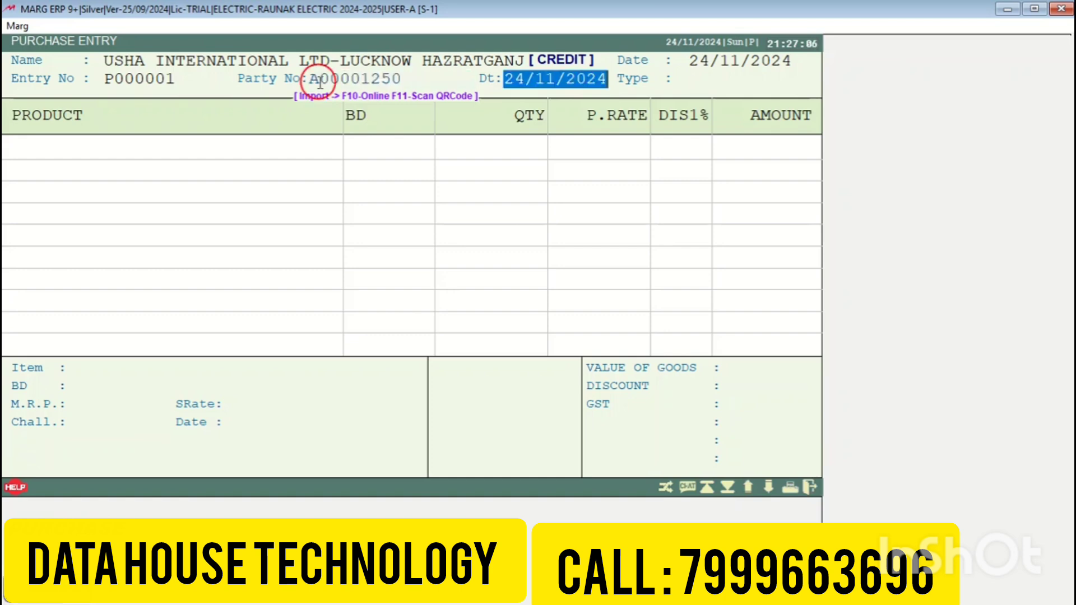
pyautogui.write('231122')
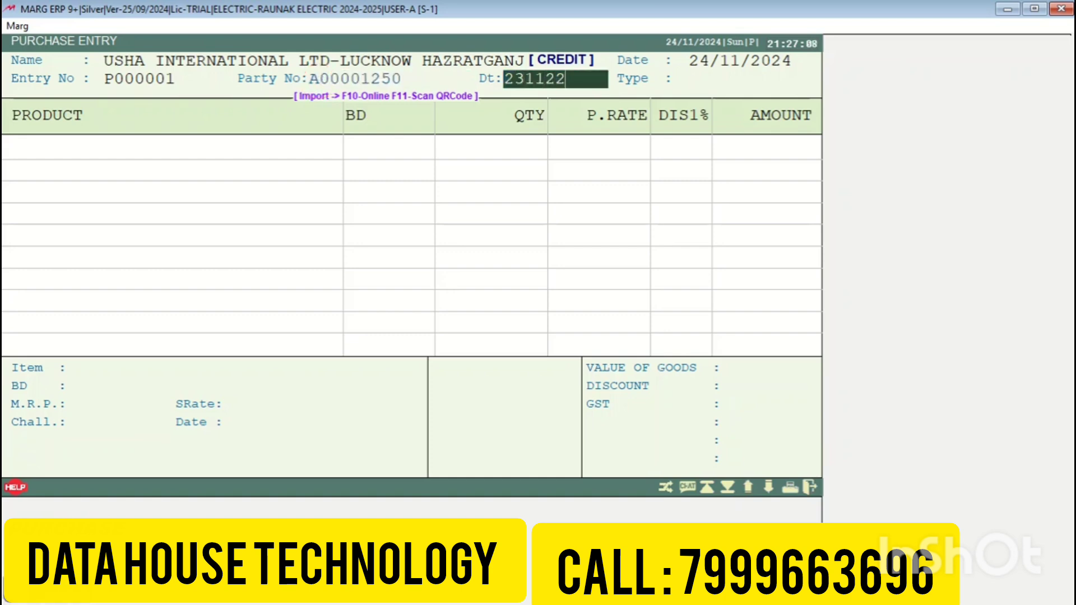
pyautogui.press('BackSpace')
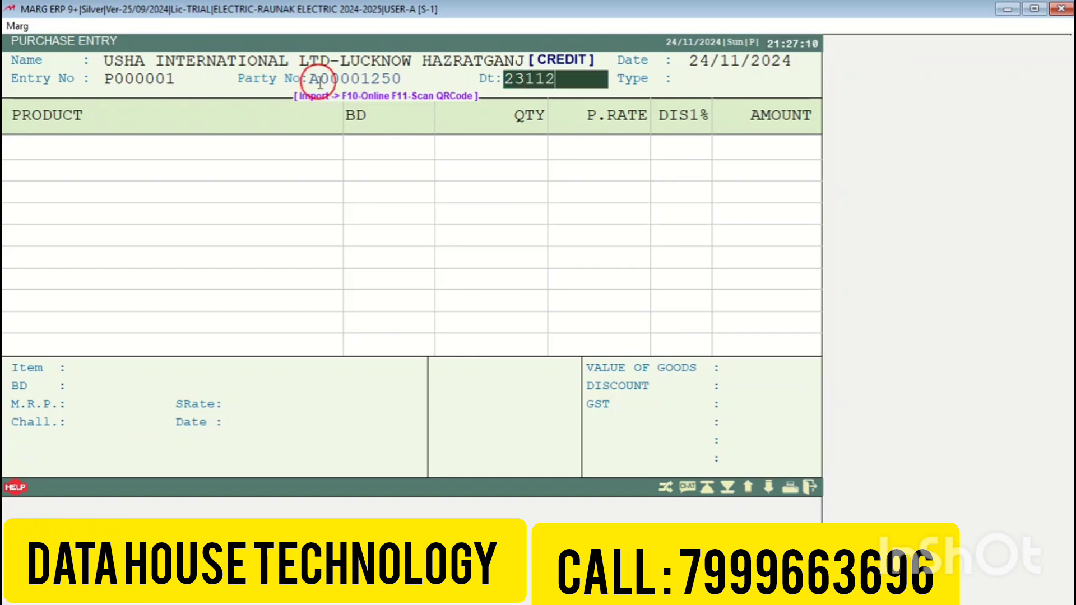
pyautogui.write('024')
pyautogui.press('Return')
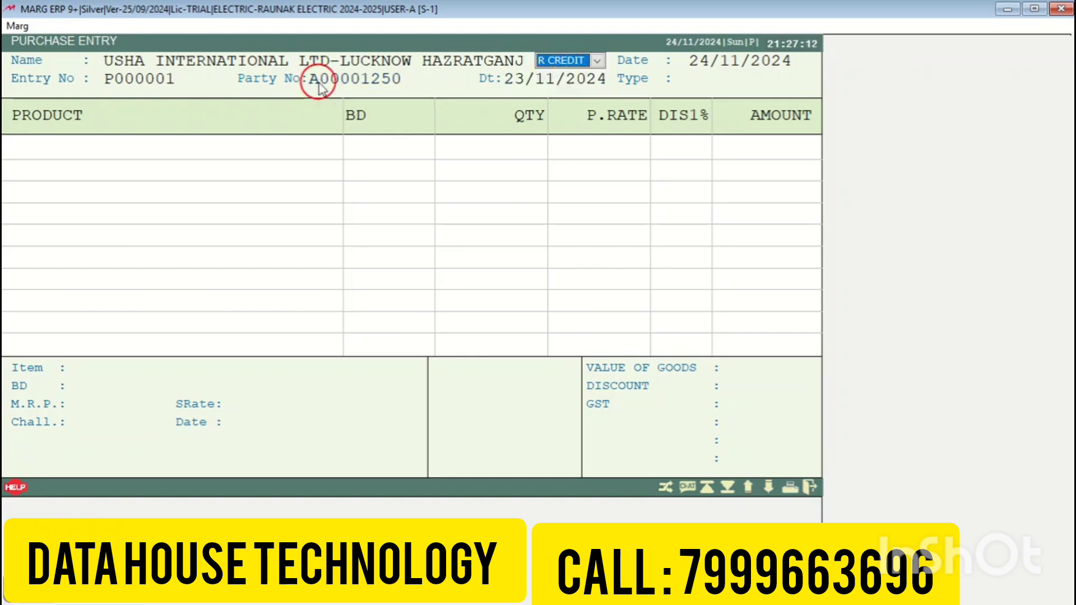
pyautogui.click(597, 60)
pyautogui.click(597, 61)
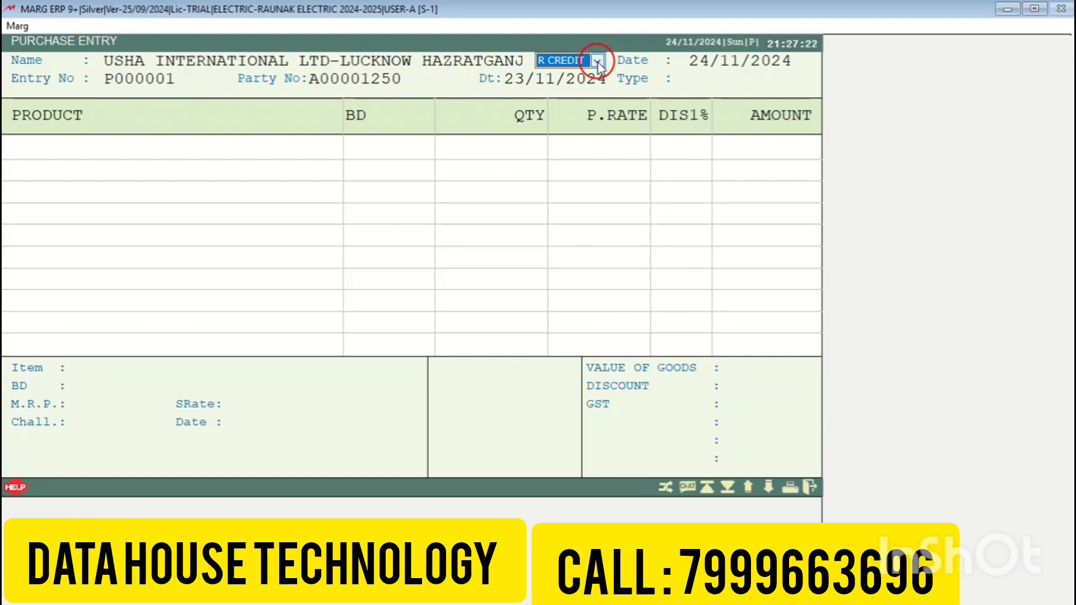
pyautogui.press('Return')
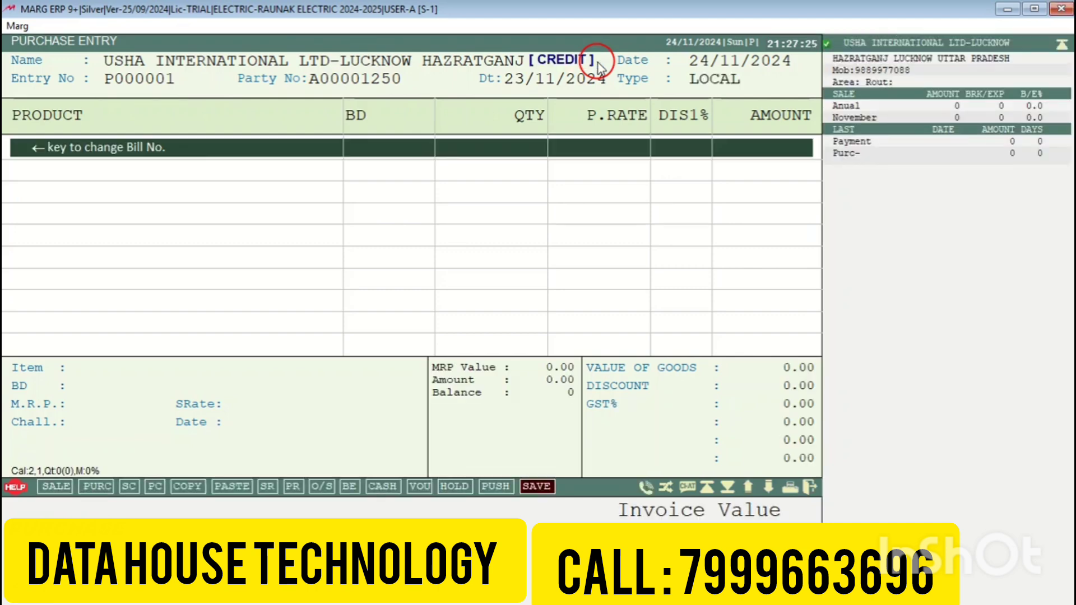
# Step: Add 1200MM SUPER COOL USHA FAN (BD 24112024) as the purchase bill's first product line
pyautogui.press('Return')
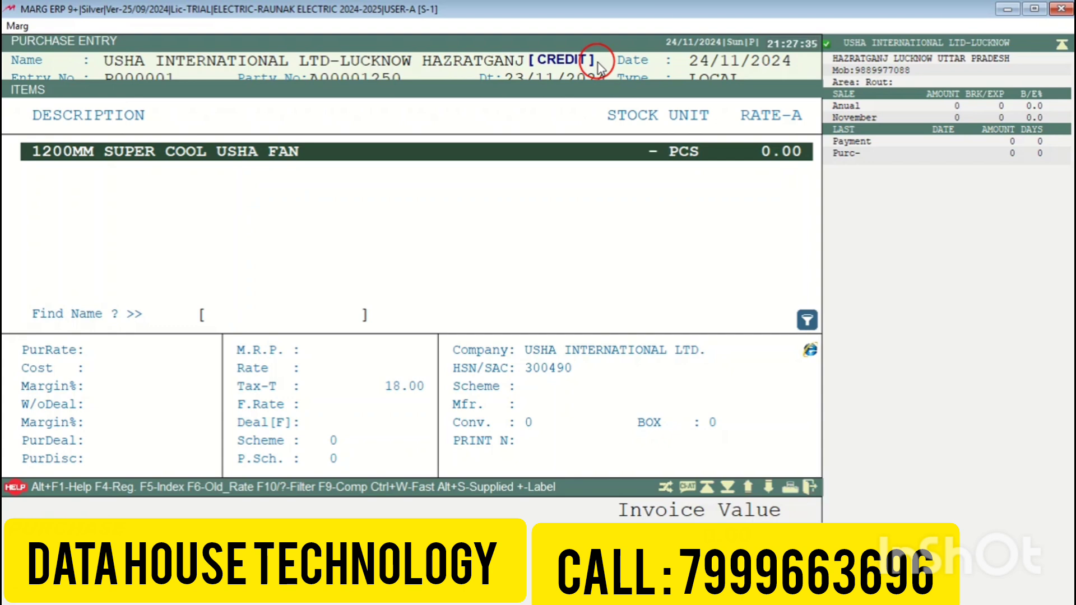
pyautogui.press('F2')
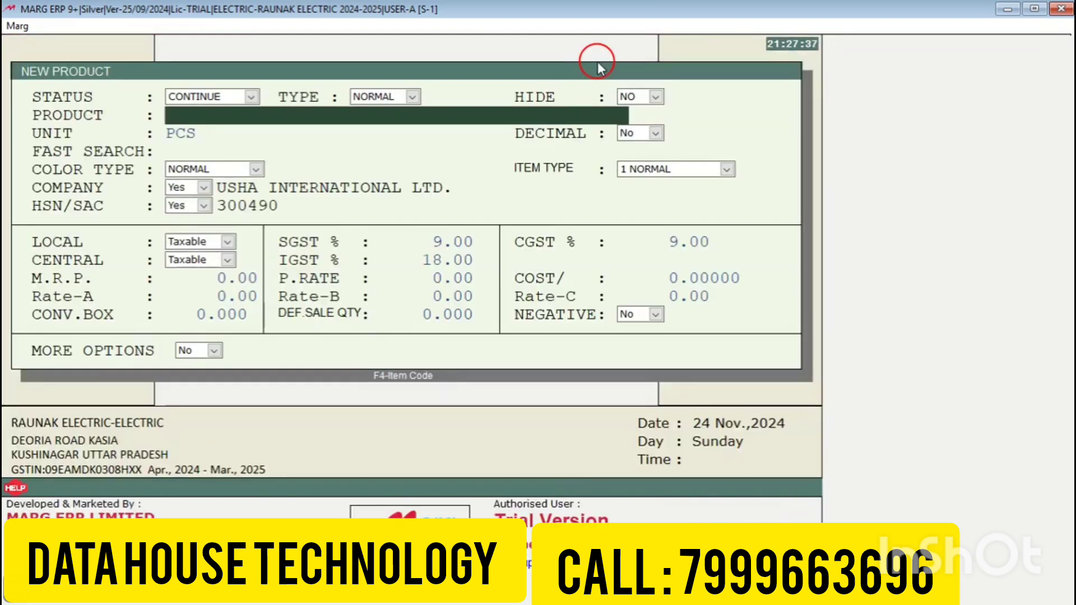
pyautogui.press('Escape')
pyautogui.press('Return')
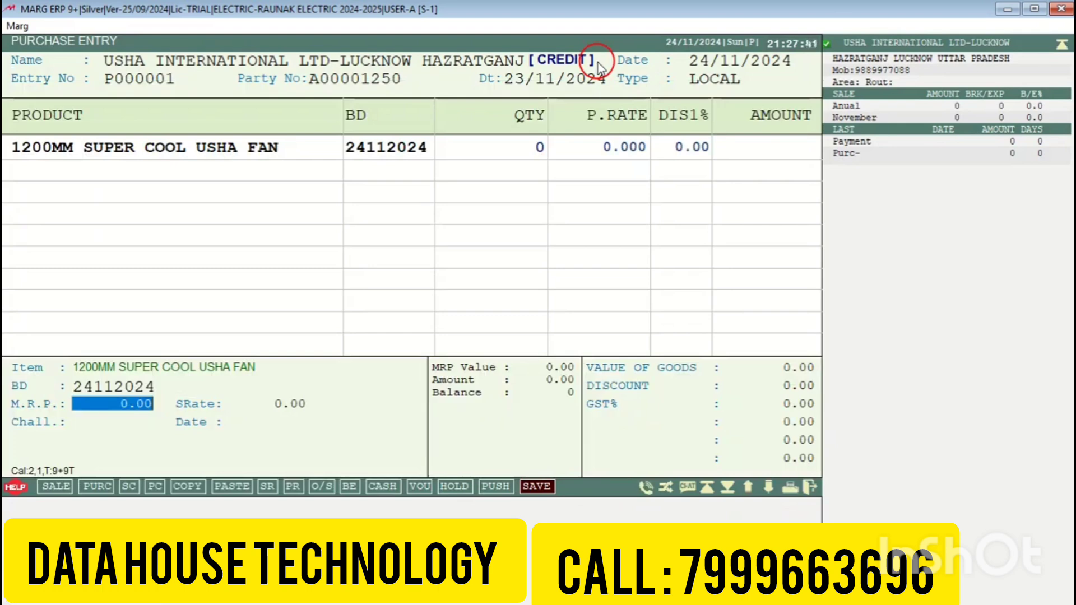
# Step: Enter MRP 2599 and quantity 100 for the fan line
pyautogui.write('2599')
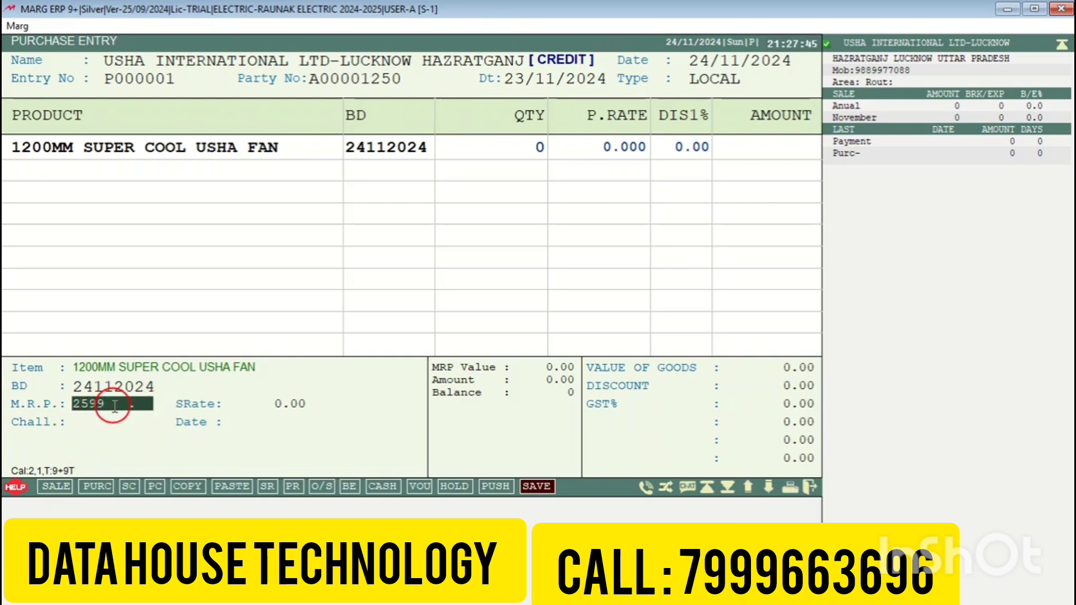
pyautogui.press('Return')
pyautogui.write('100')
pyautogui.press('Return')
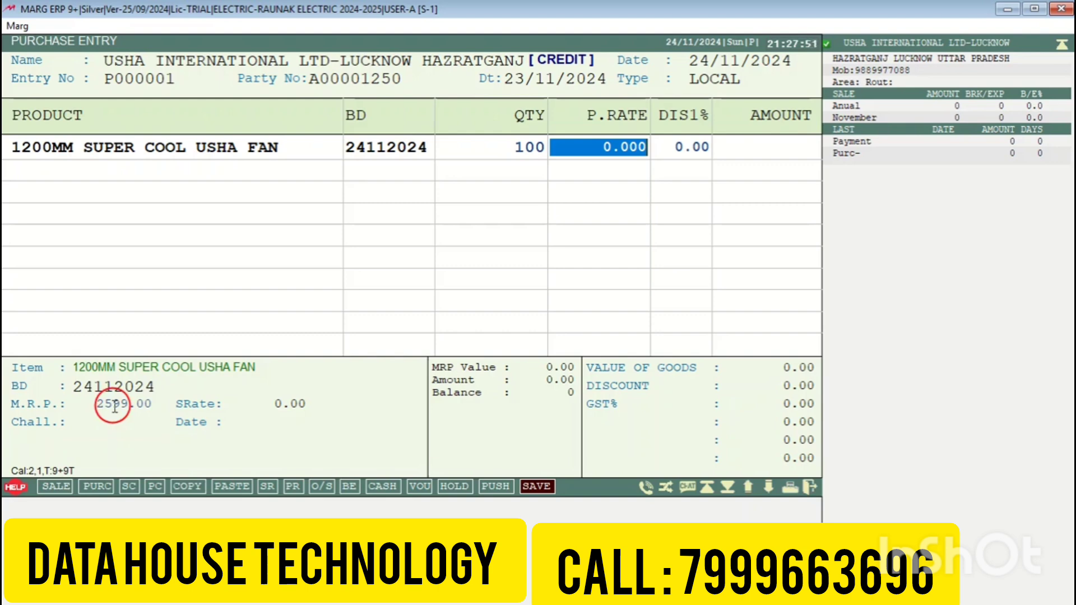
# Step: Set the purchase rate to 850.90 with a 55% discount, choosing not to store the discount
pyautogui.write('850')
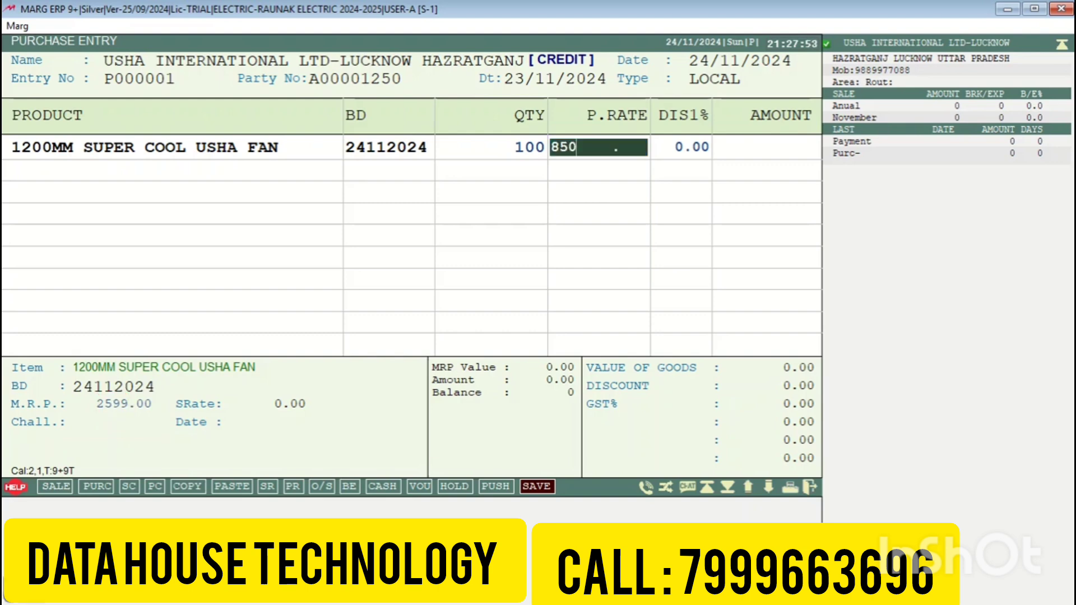
pyautogui.press('Return')
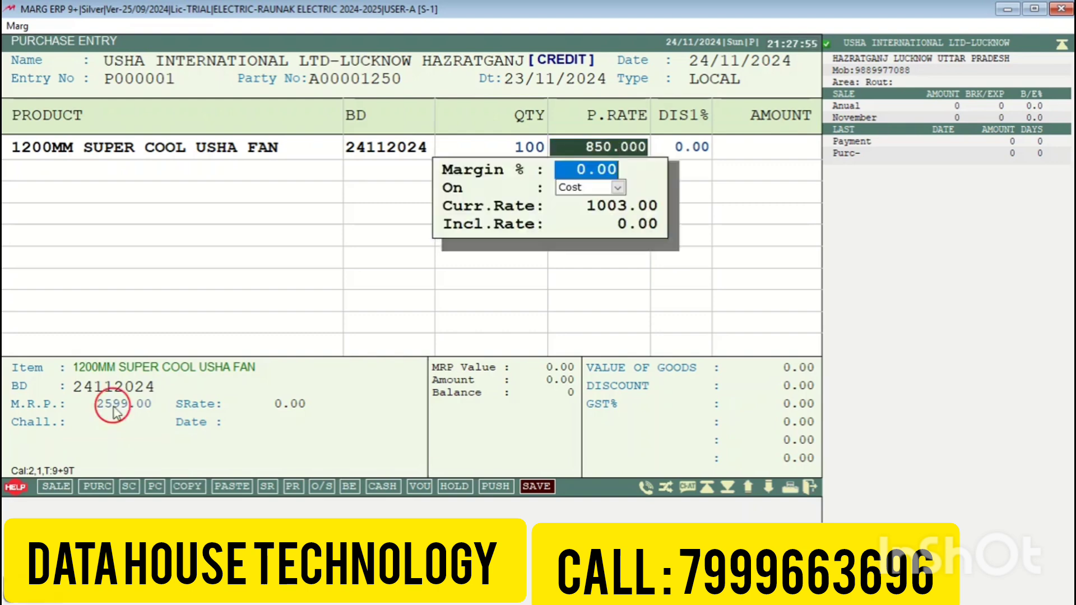
pyautogui.press('Escape')
pyautogui.write('850.90')
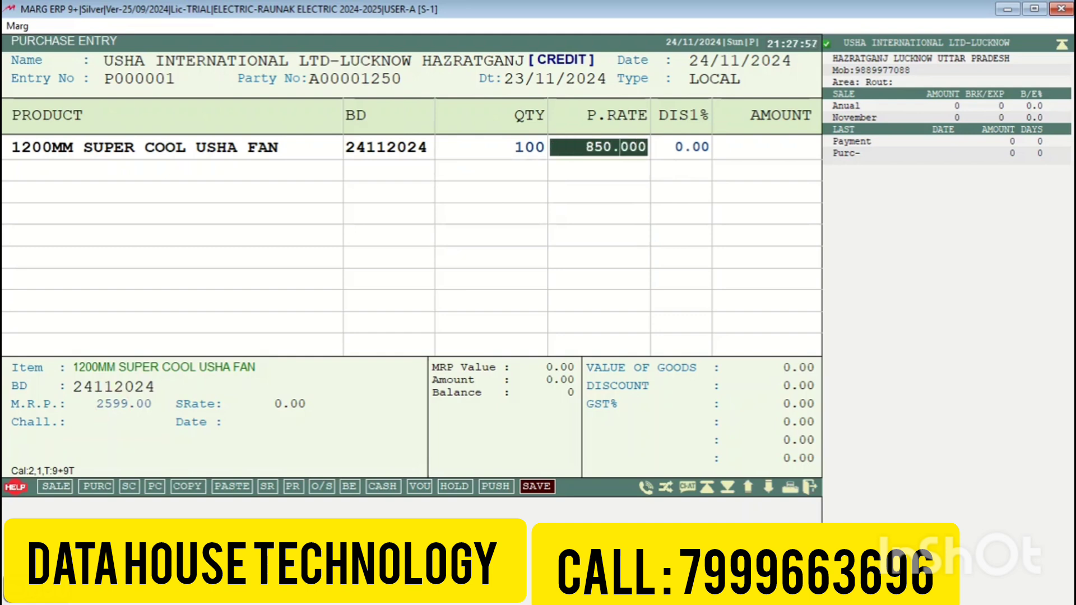
pyautogui.press('Return')
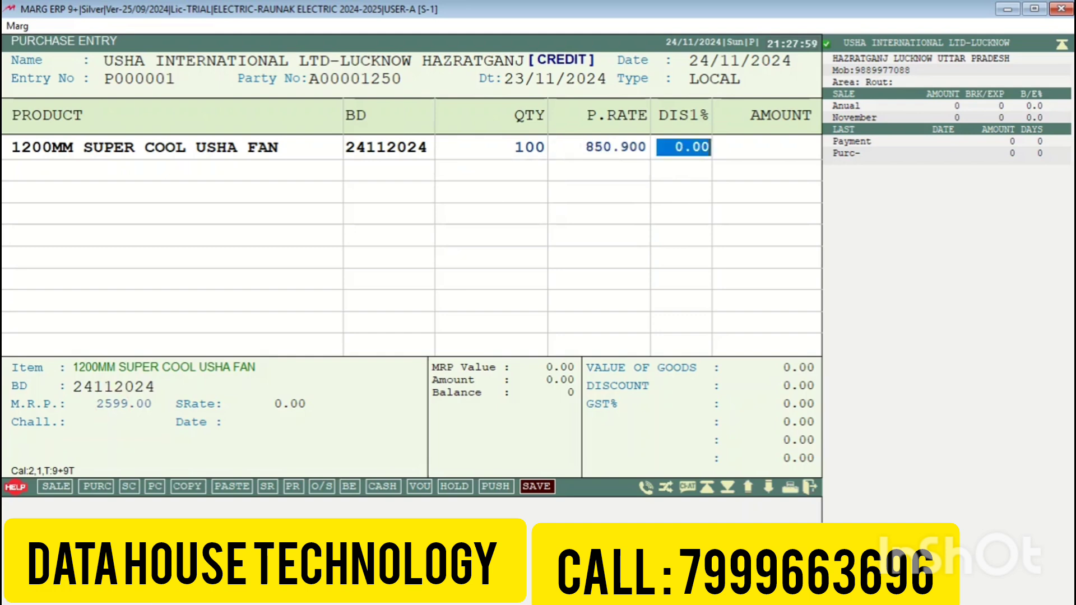
pyautogui.write('55 .')
pyautogui.press('Return')
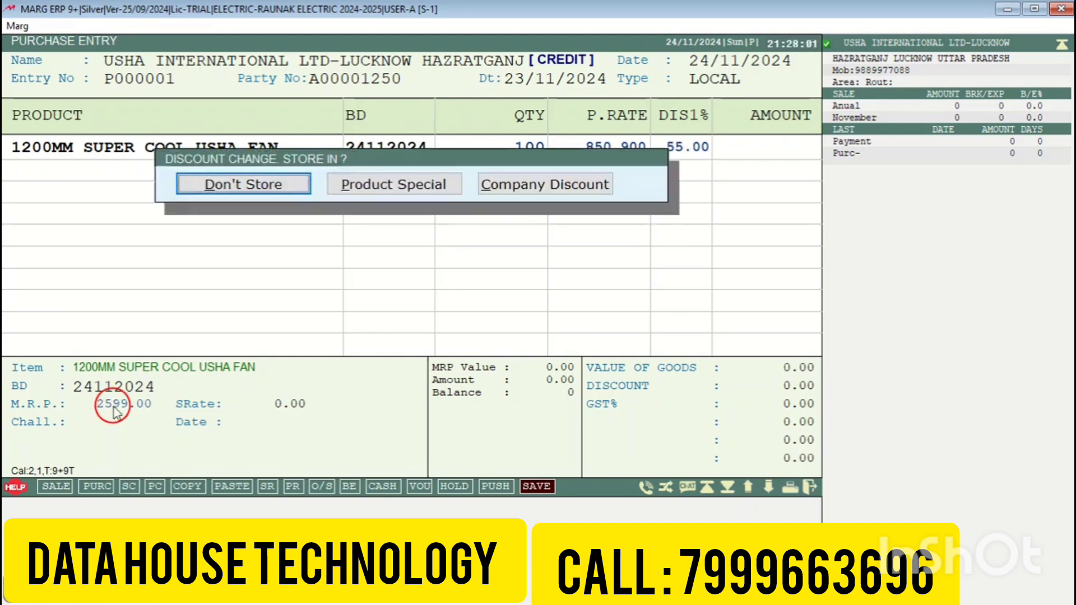
pyautogui.press('Return')
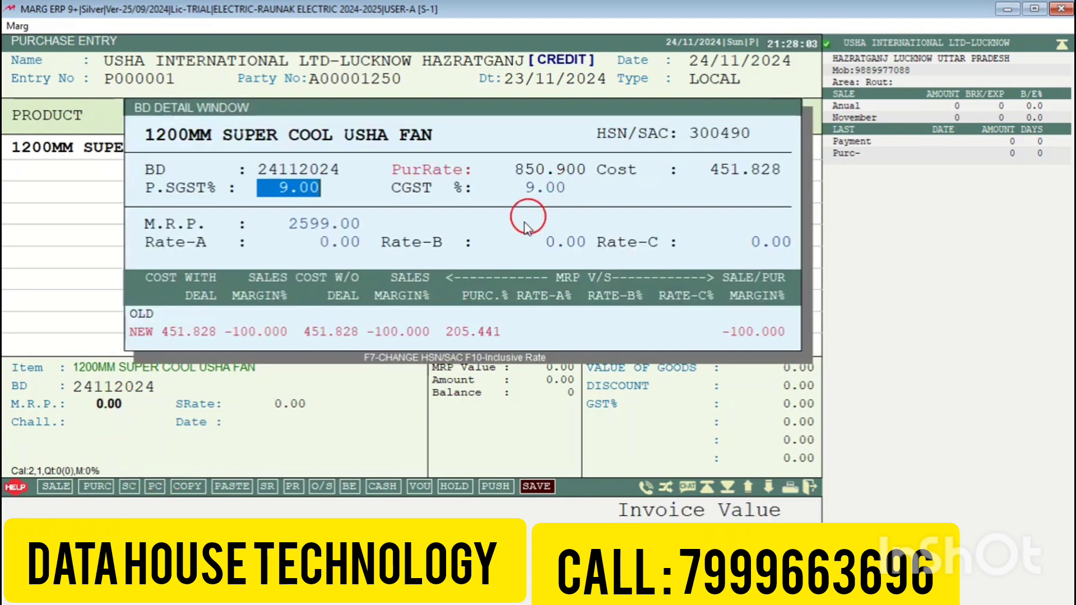
# Step: Give the fan batch sale rates 1250 (Rate-A), 1350 (Rate-B) and 1680 (Rate-C)
pyautogui.click(665, 180)
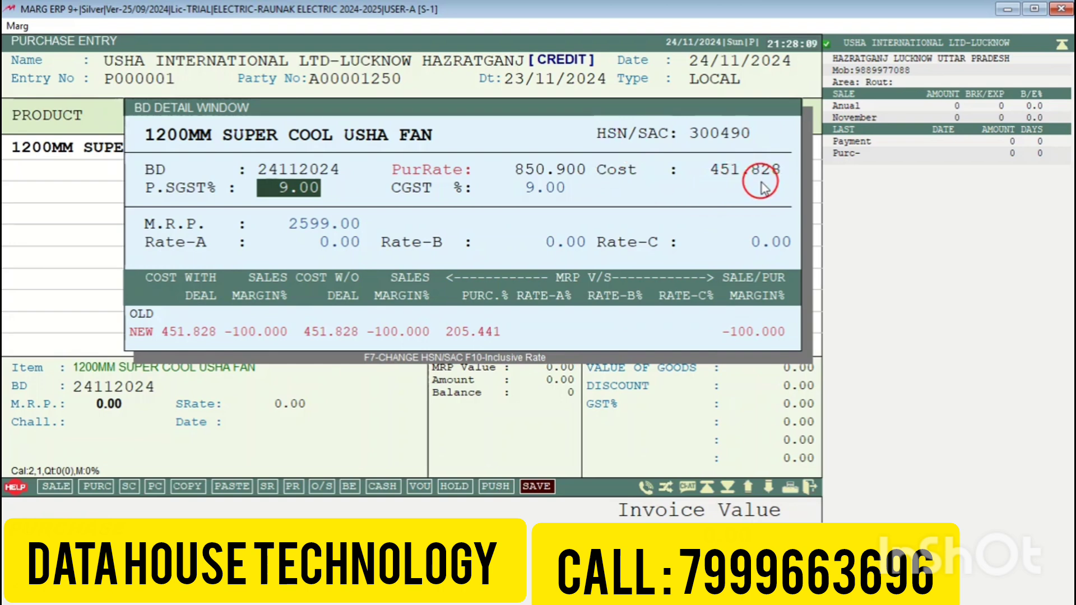
pyautogui.press('Return')
pyautogui.press('Return')
pyautogui.press('Return')
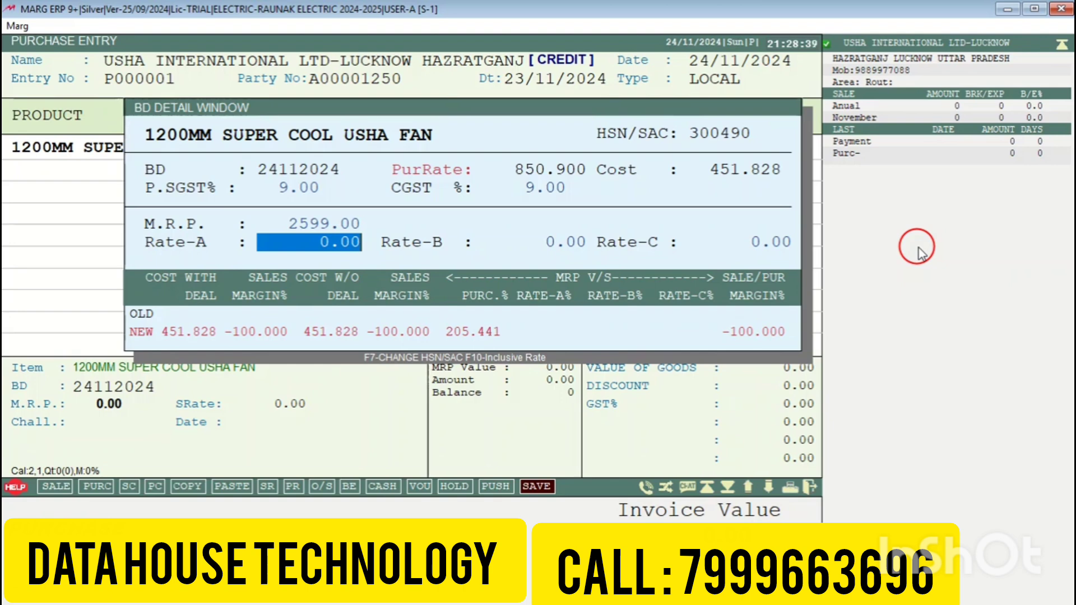
pyautogui.write('1250')
pyautogui.press('Return')
pyautogui.write('1')
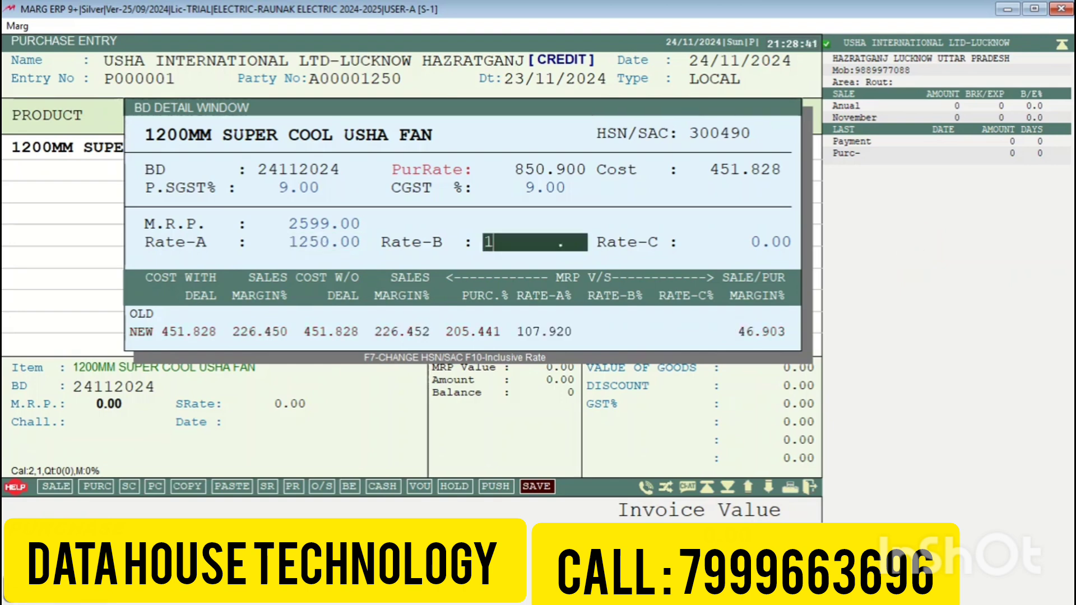
pyautogui.write('350')
pyautogui.press('Return')
pyautogui.write('1680')
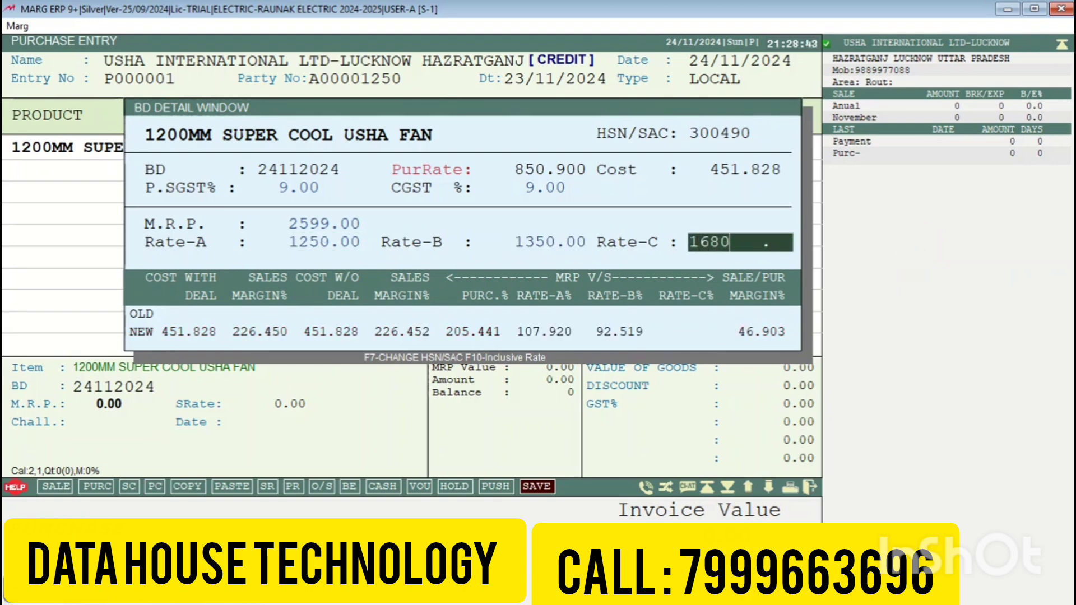
pyautogui.press('Return')
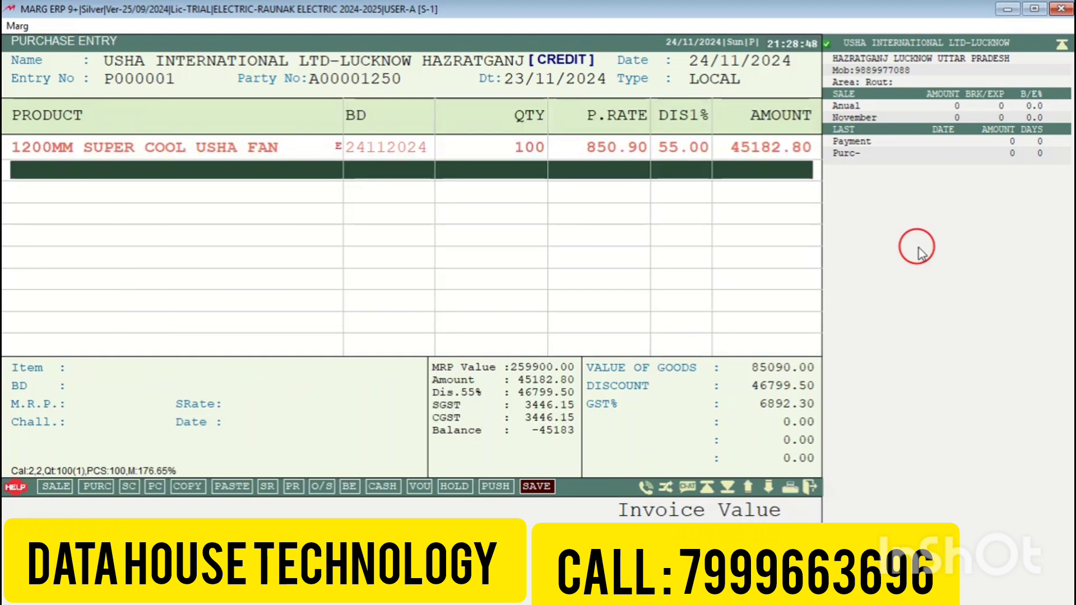
# Step: Save the 45183.00 Usha purchase bill without printing it
pyautogui.hotkey('ctrl', 'w')
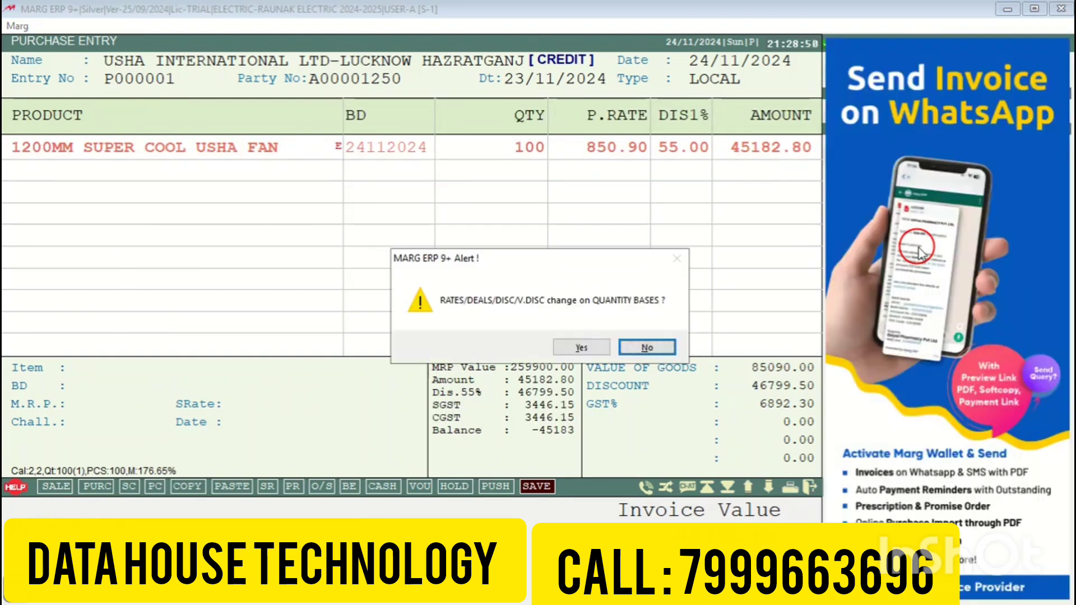
pyautogui.press('Return')
pyautogui.press('Return')
pyautogui.press('Return')
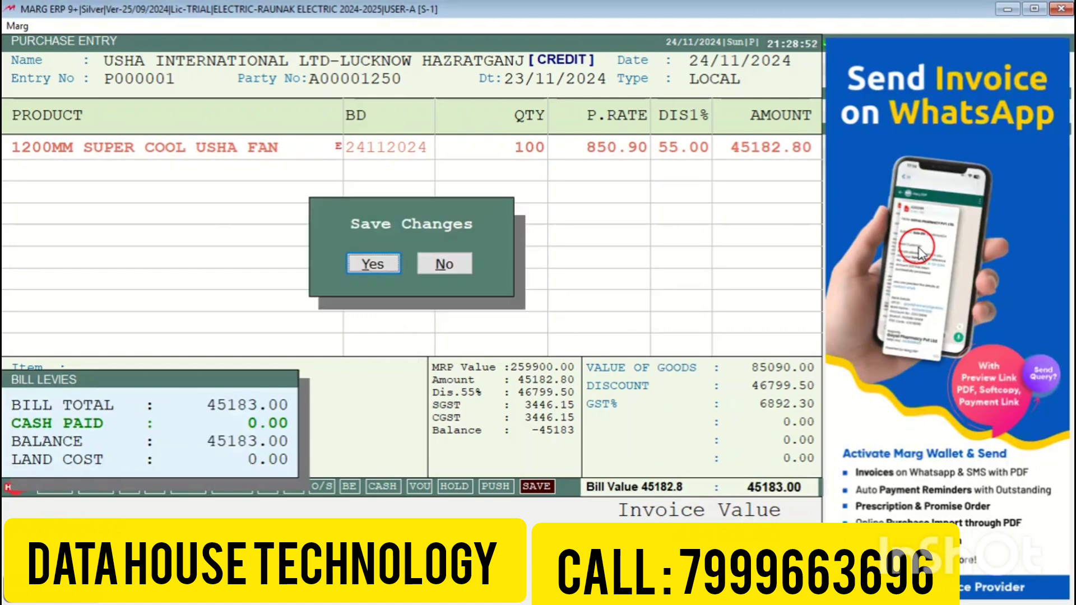
pyautogui.press('Return')
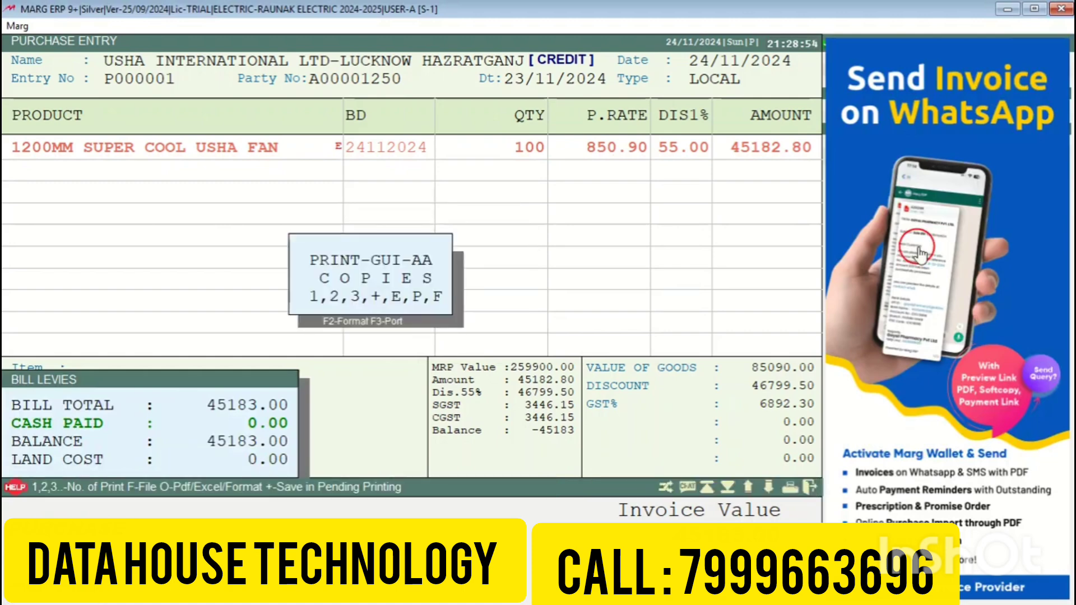
pyautogui.press('Escape')
pyautogui.press('Escape')
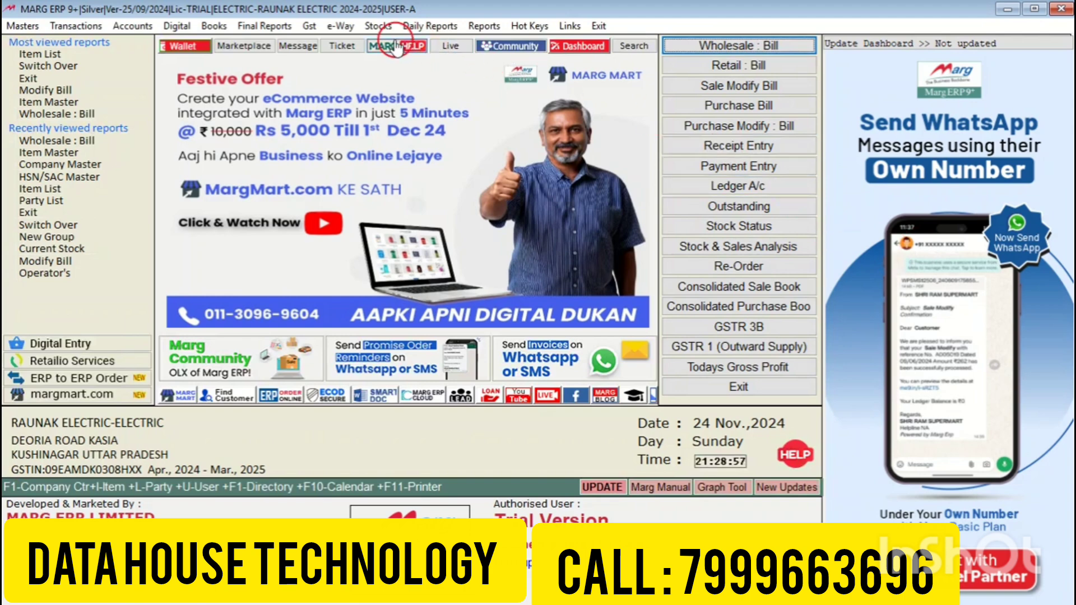
pyautogui.click(383, 26)
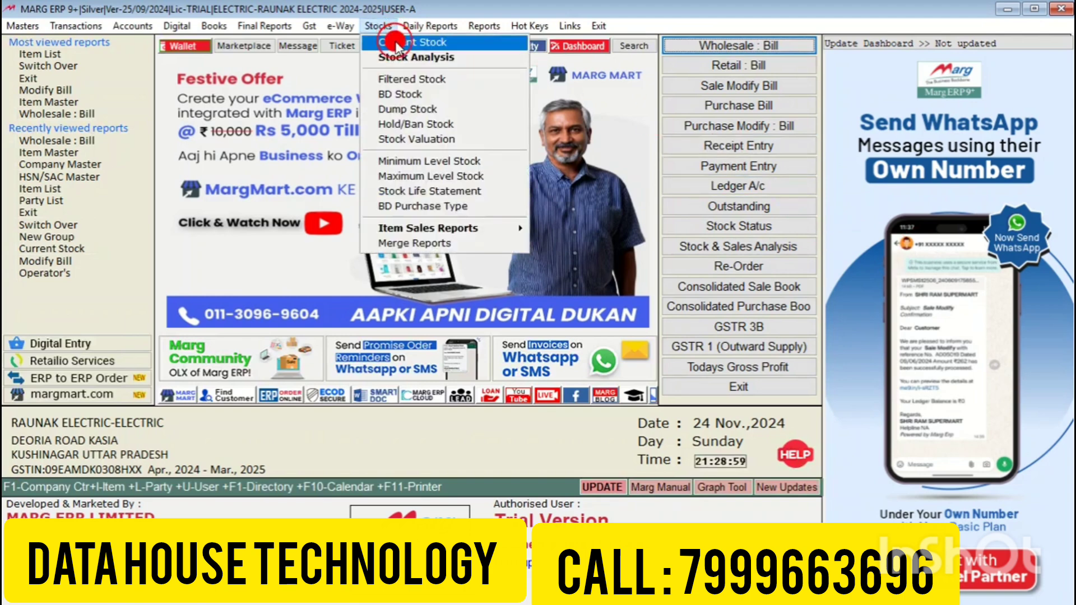
pyautogui.click(395, 43)
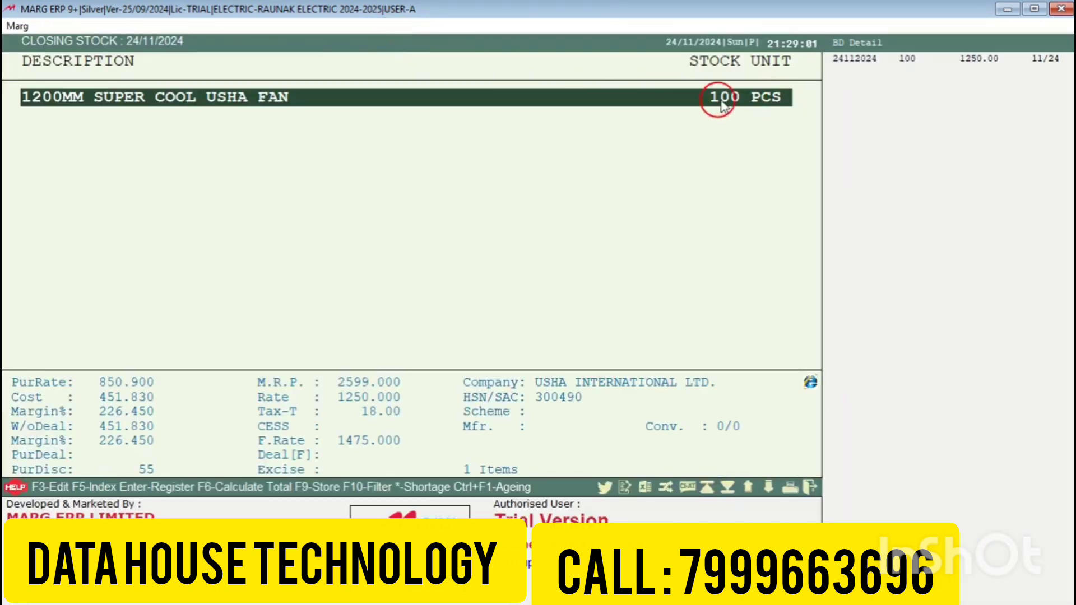
pyautogui.press('Escape')
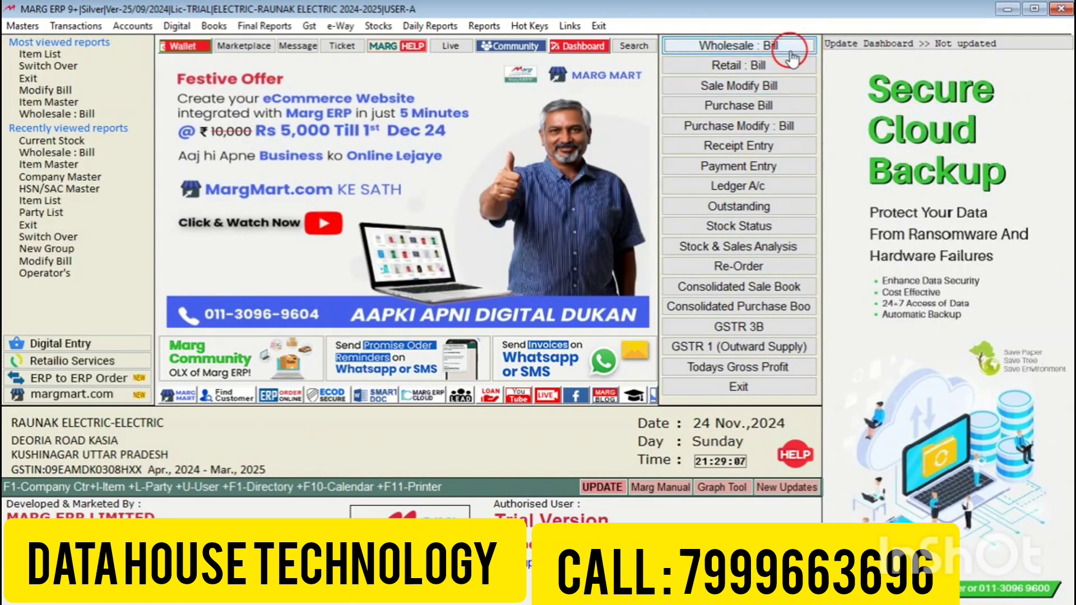
# Step: Start a wholesale sale bill dated 24/11/2024 and begin creating a new customer ledger
pyautogui.click(70, 26)
pyautogui.moveTo(85, 57)
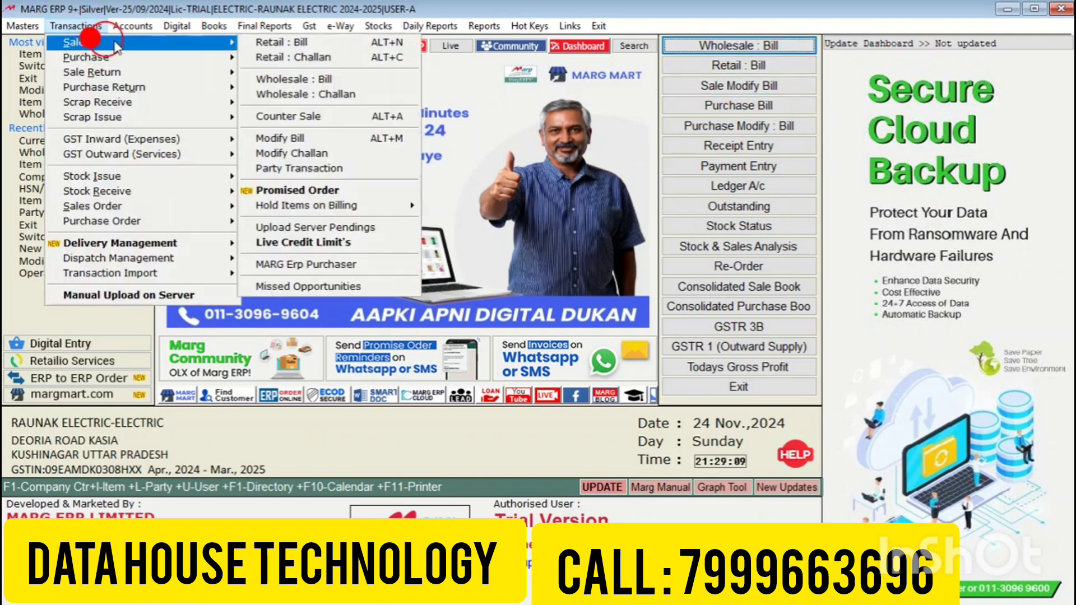
pyautogui.moveTo(224, 42)
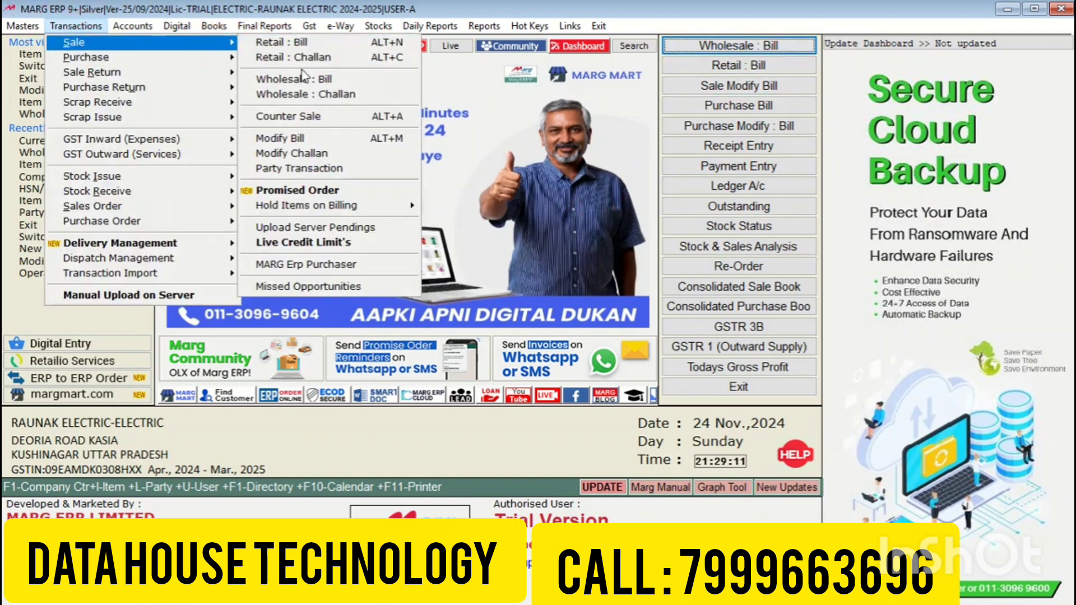
pyautogui.click(328, 81)
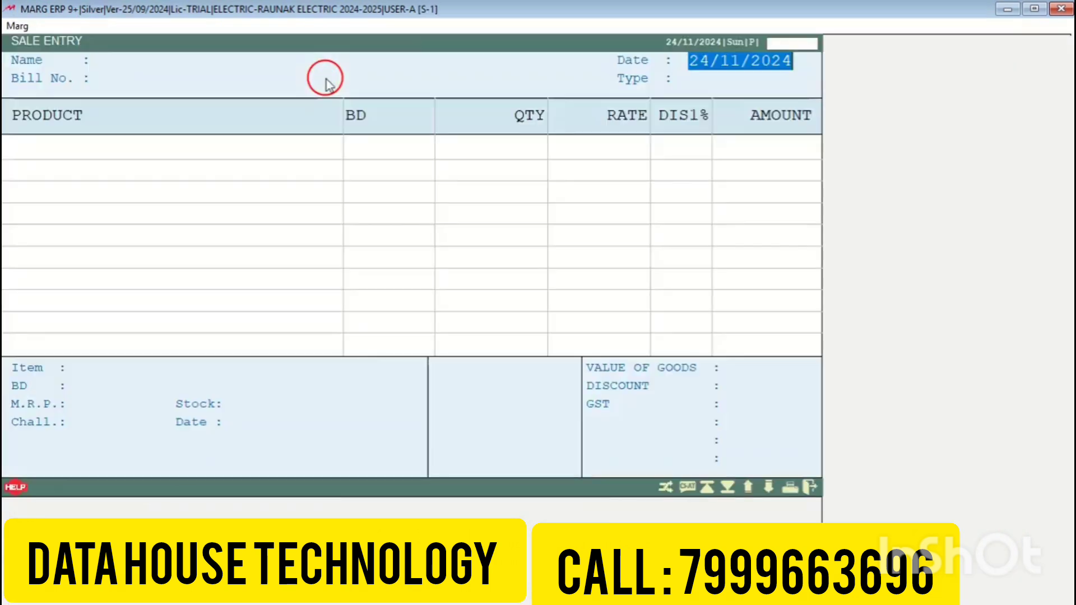
pyautogui.press('Return')
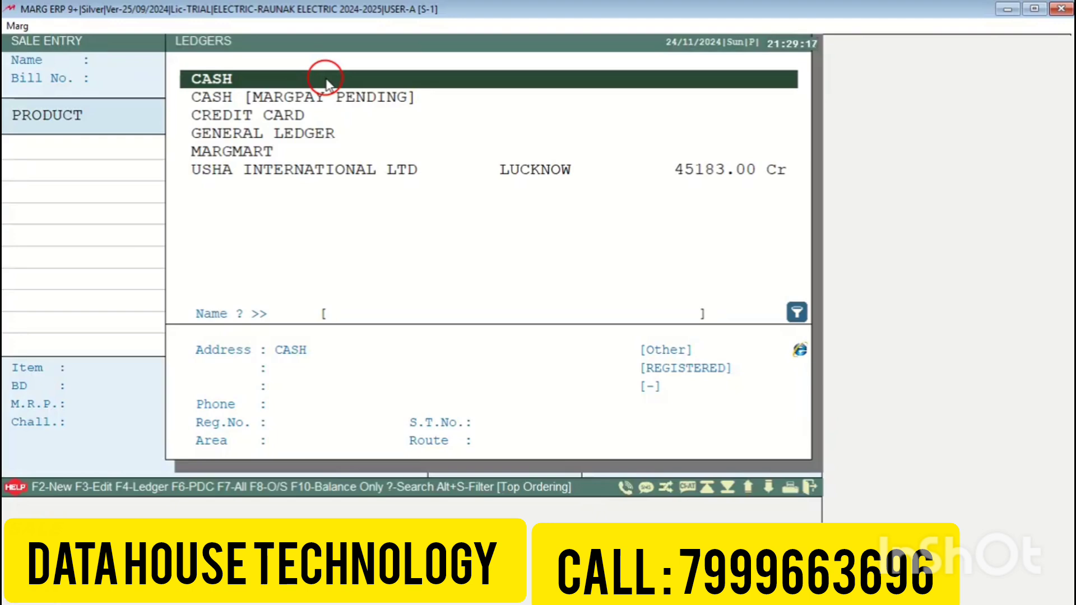
pyautogui.press('F2')
# Step: File the Rajesh Electronics ledger under Sundry Debtors with station DEORIA
pyautogui.press('Return')
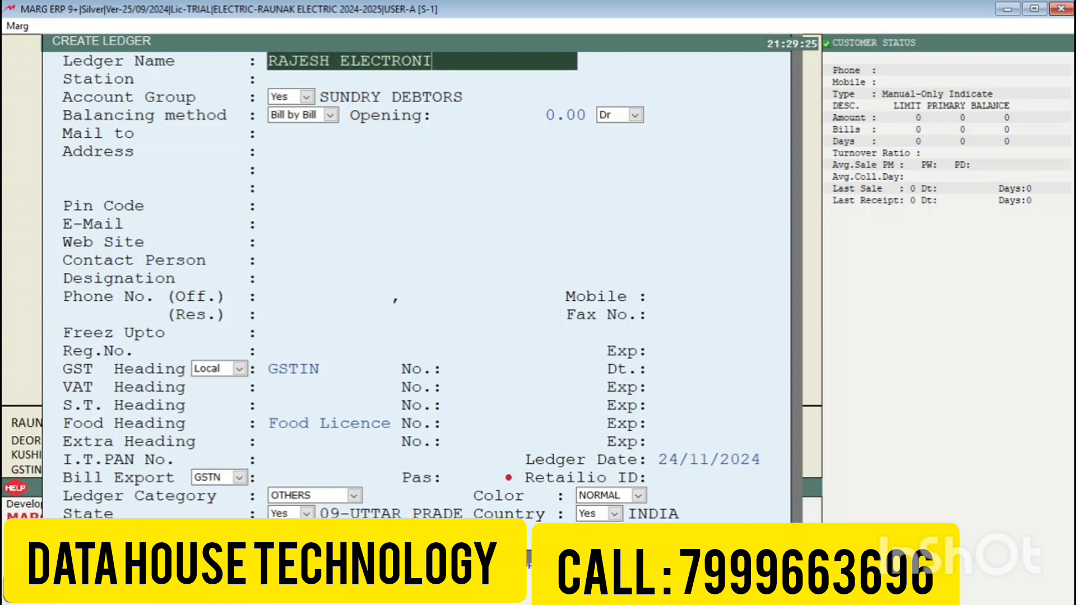
pyautogui.press('Return')
pyautogui.write('DEORI')
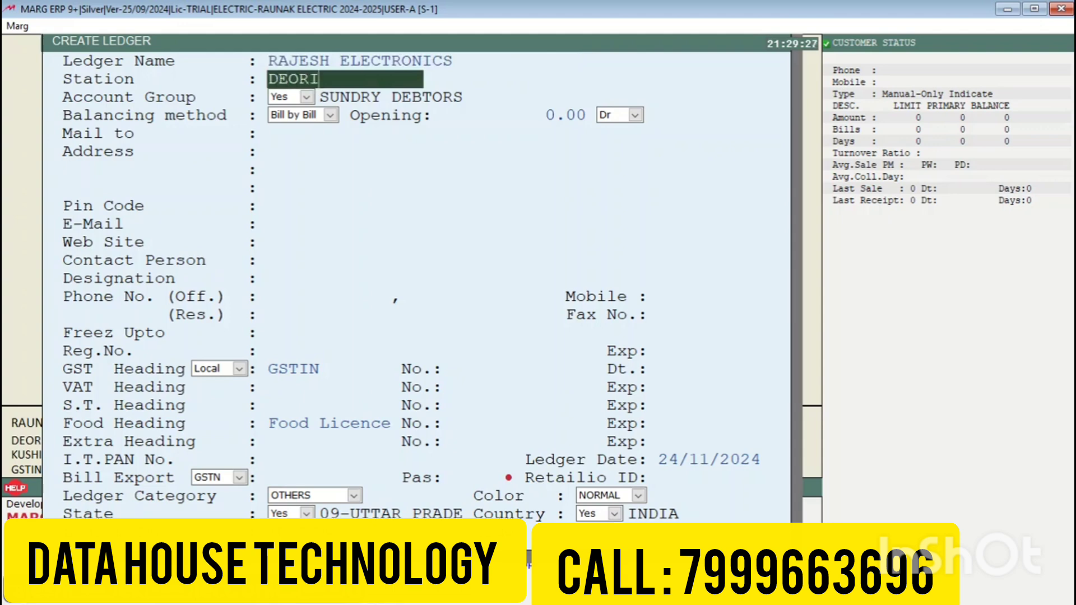
pyautogui.write('A')
pyautogui.press('Return')
pyautogui.press('Return')
pyautogui.press('Return')
pyautogui.press('Return')
pyautogui.write('STATION ROAD')
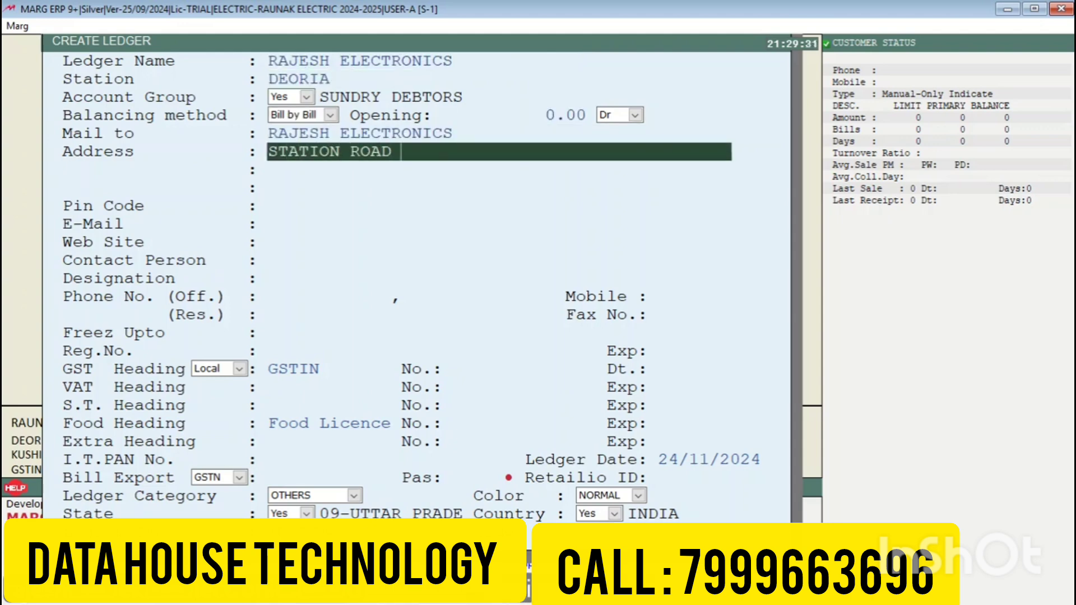
pyautogui.write(' DEORIA')
pyautogui.press('Return')
pyautogui.write('D')
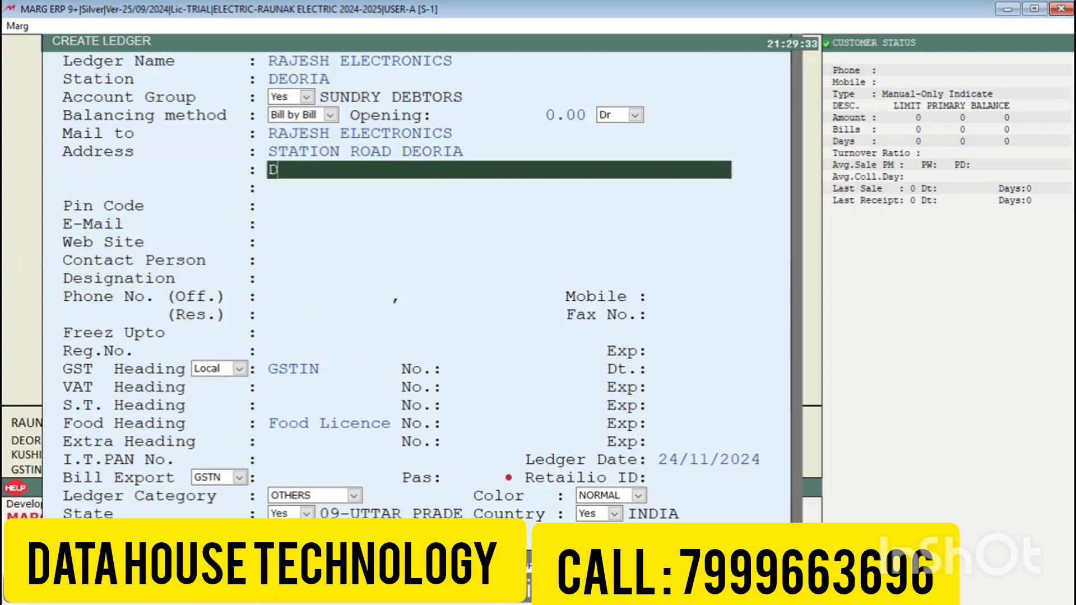
pyautogui.write('EORIA')
pyautogui.press('Return')
pyautogui.write('UTTAR')
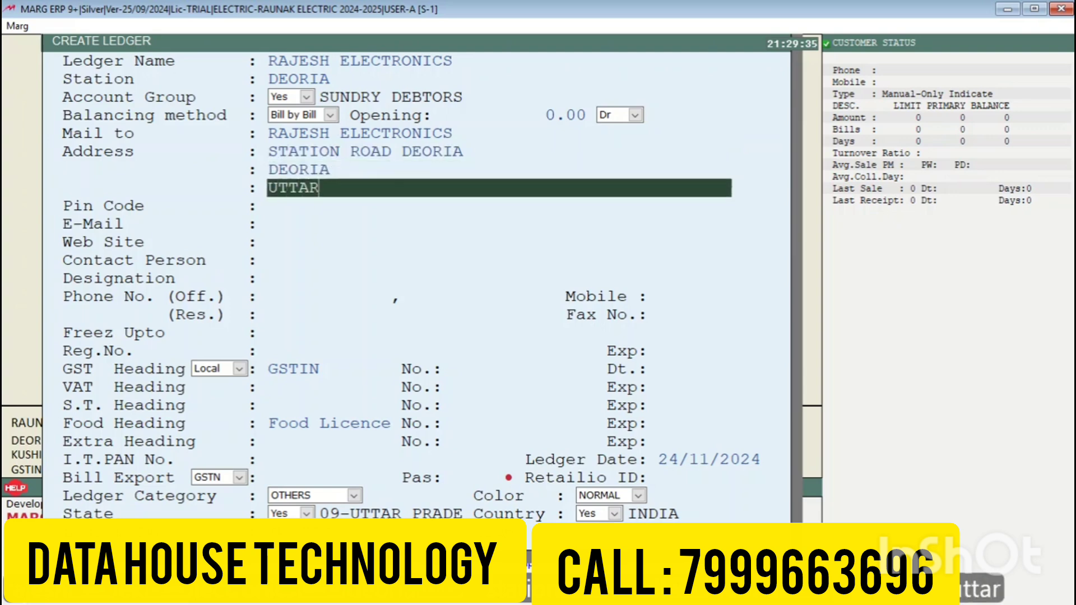
pyautogui.write(' PRADE')
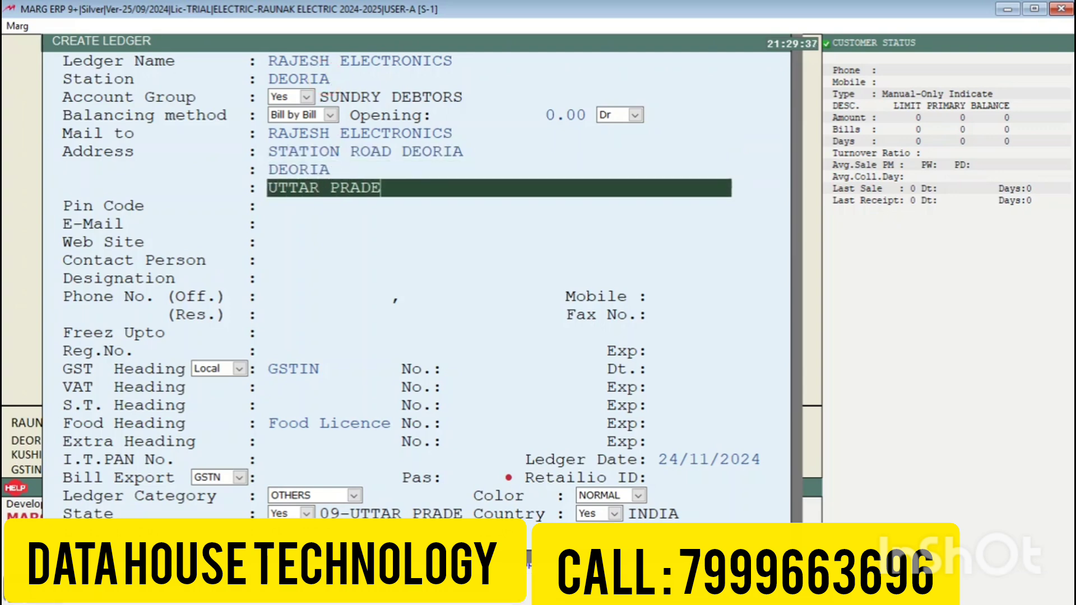
pyautogui.write('SH')
pyautogui.press('Return')
pyautogui.write('274')
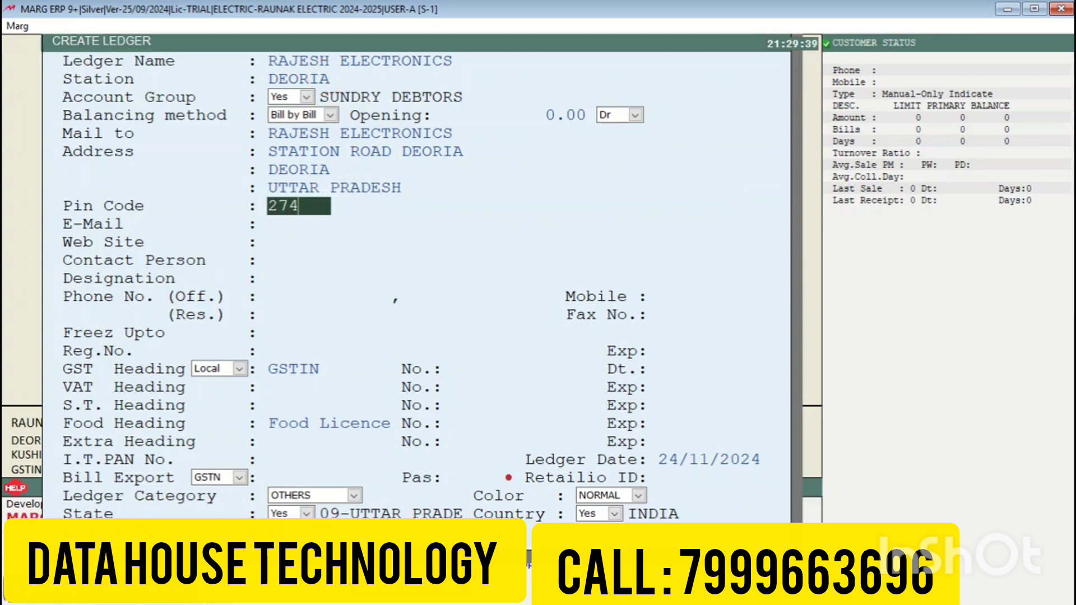
pyautogui.write('001')
pyautogui.press('Return')
pyautogui.press('Return')
pyautogui.press('Return')
pyautogui.press('Return')
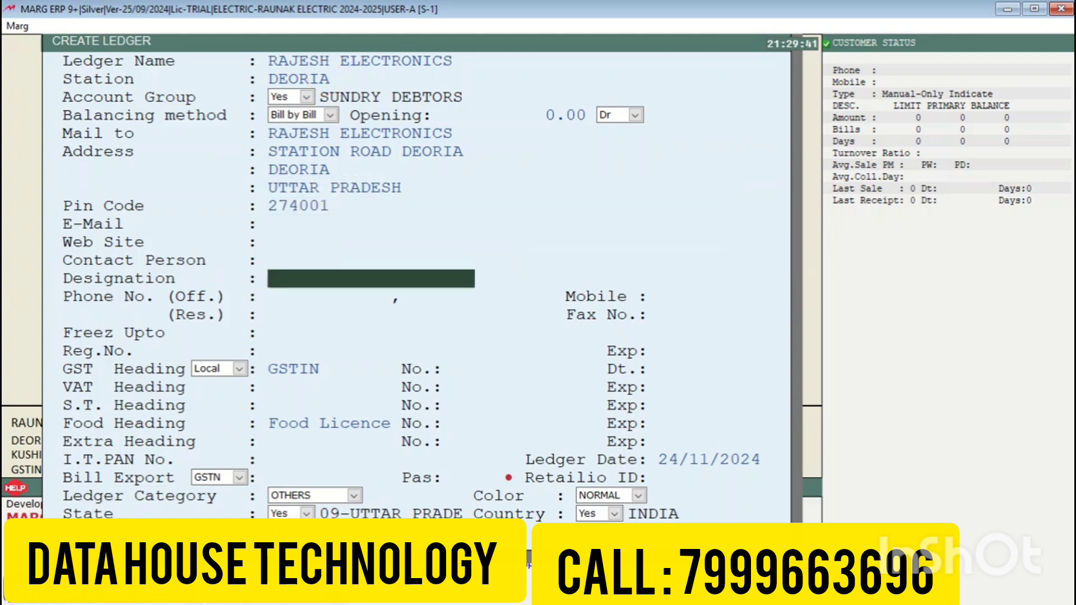
# Step: Leave the mobile, GST number and state fields as they are
pyautogui.press('Return')
pyautogui.press('Return')
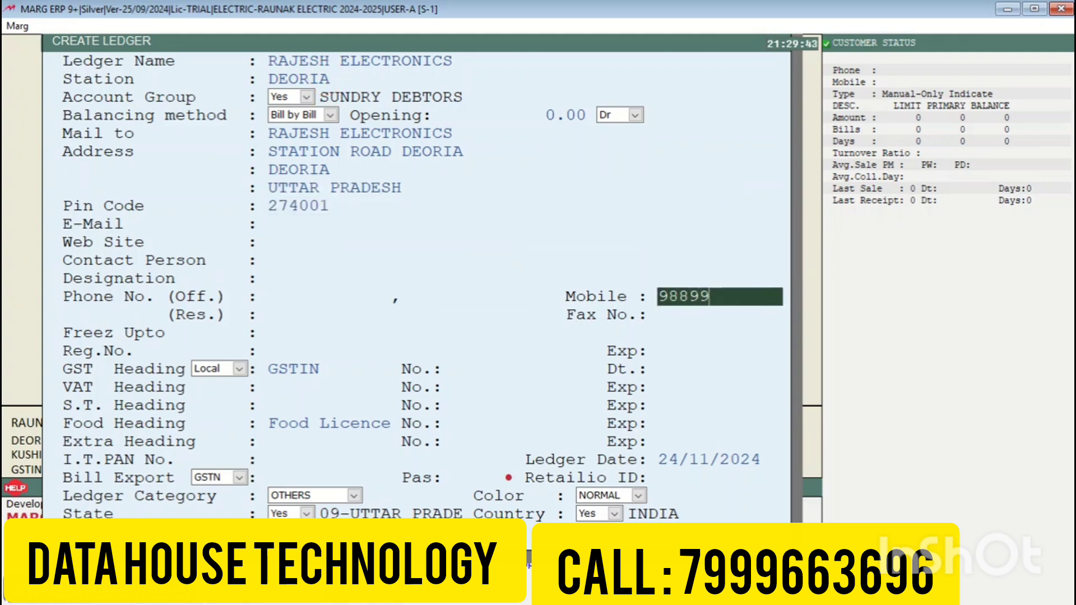
pyautogui.press('Return')
pyautogui.press('Return')
pyautogui.press('Return')
pyautogui.press('Return')
pyautogui.press('Return')
pyautogui.press('Return')
pyautogui.press('Return')
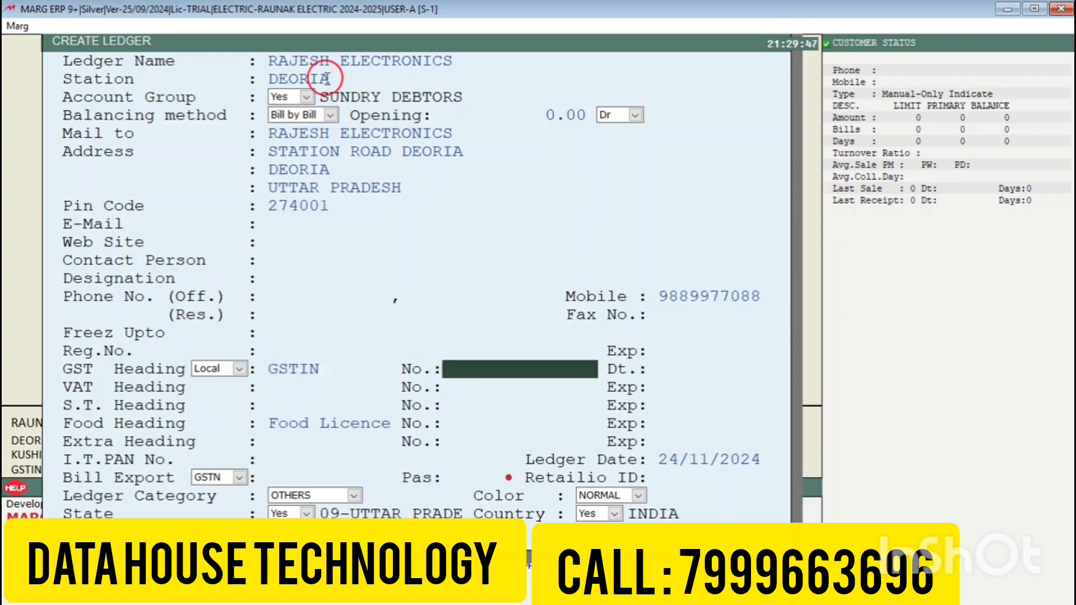
pyautogui.press('Return')
pyautogui.press('Return')
pyautogui.press('Return')
pyautogui.press('Return')
pyautogui.press('Return')
pyautogui.press('Return')
pyautogui.press('Return')
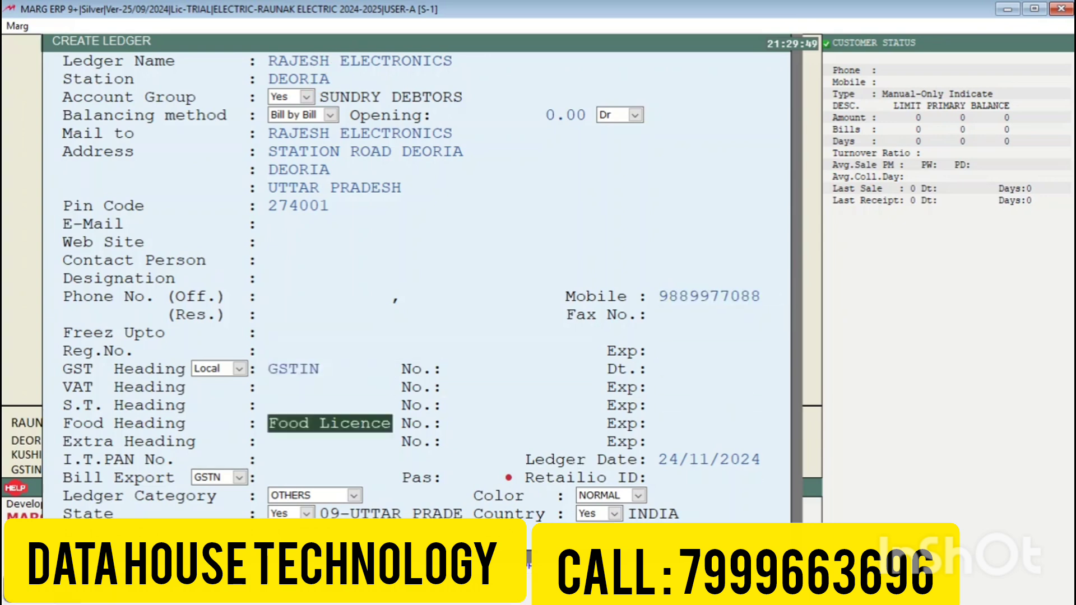
pyautogui.press('Return')
# Step: Save the new ledger and select Rajesh Electronics as the bill's customer on credit
pyautogui.press('Return')
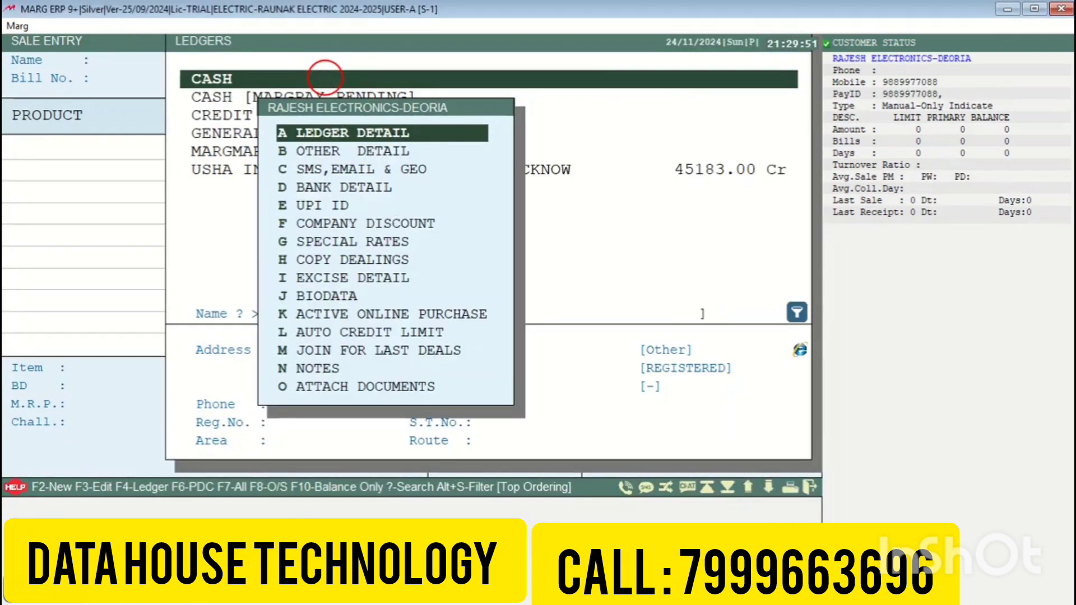
pyautogui.press('Return')
pyautogui.press('Escape')
pyautogui.press('Escape')
pyautogui.doubleClick(326, 80)
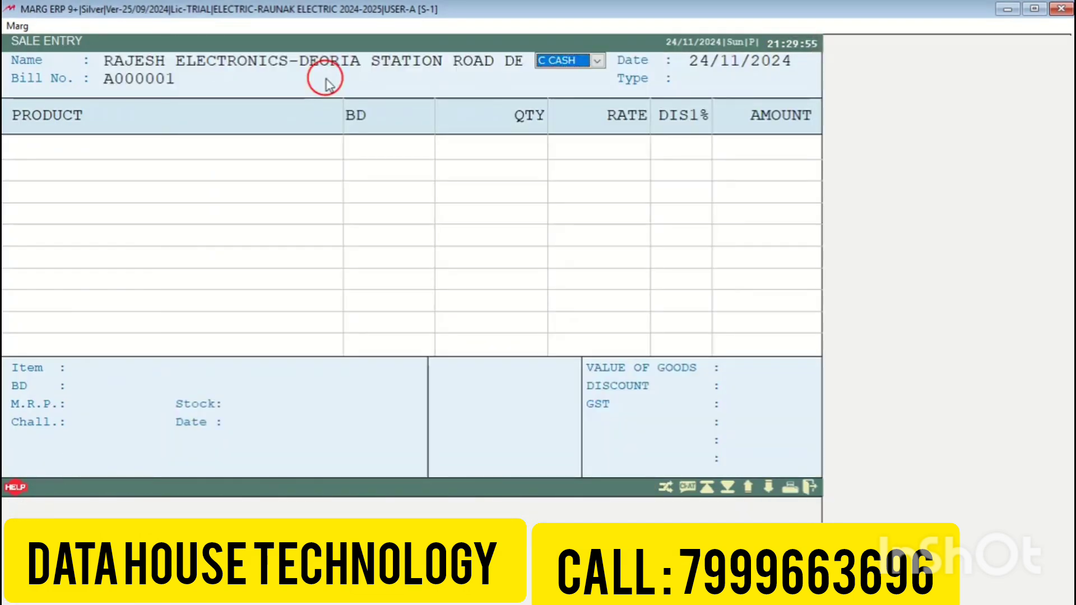
pyautogui.press('Down')
pyautogui.press('Return')
pyautogui.press('Return')
pyautogui.press('Return')
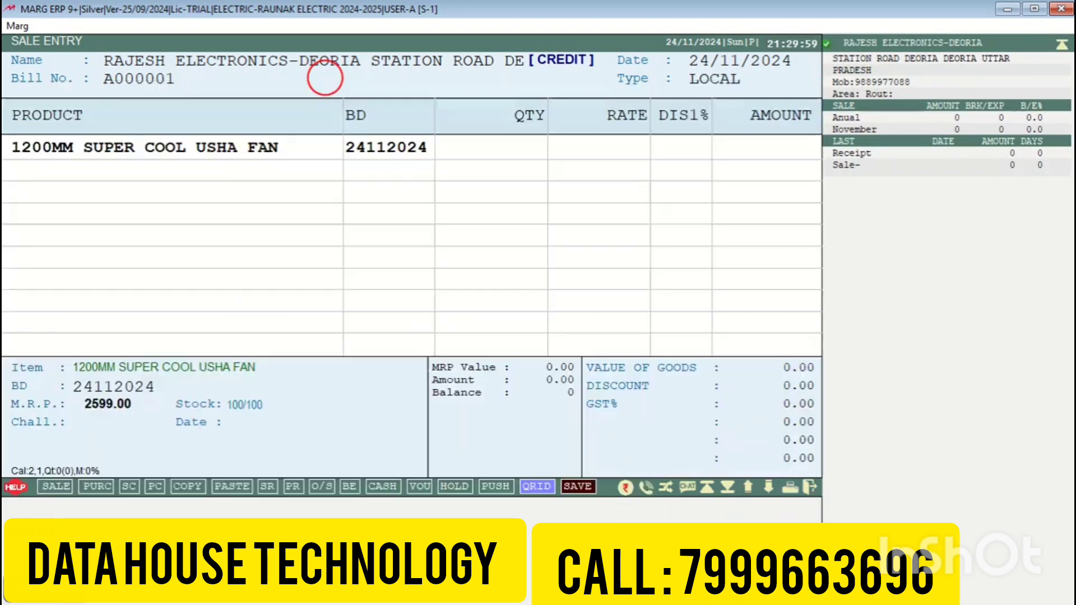
# Step: Bill 20 Usha fans at a 25% discount and save the sale
pyautogui.write('20')
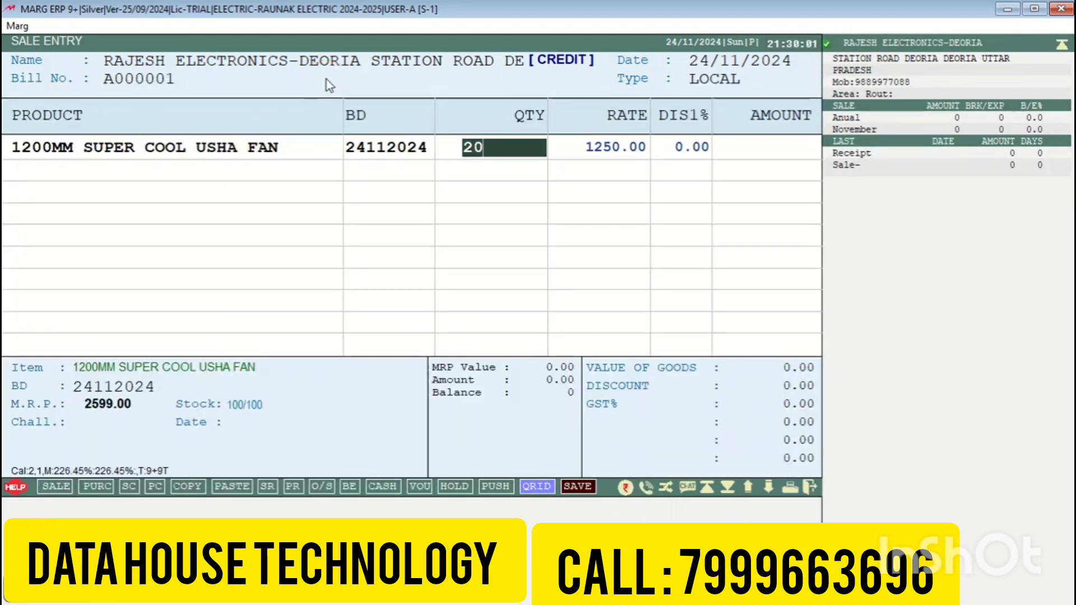
pyautogui.press('Return')
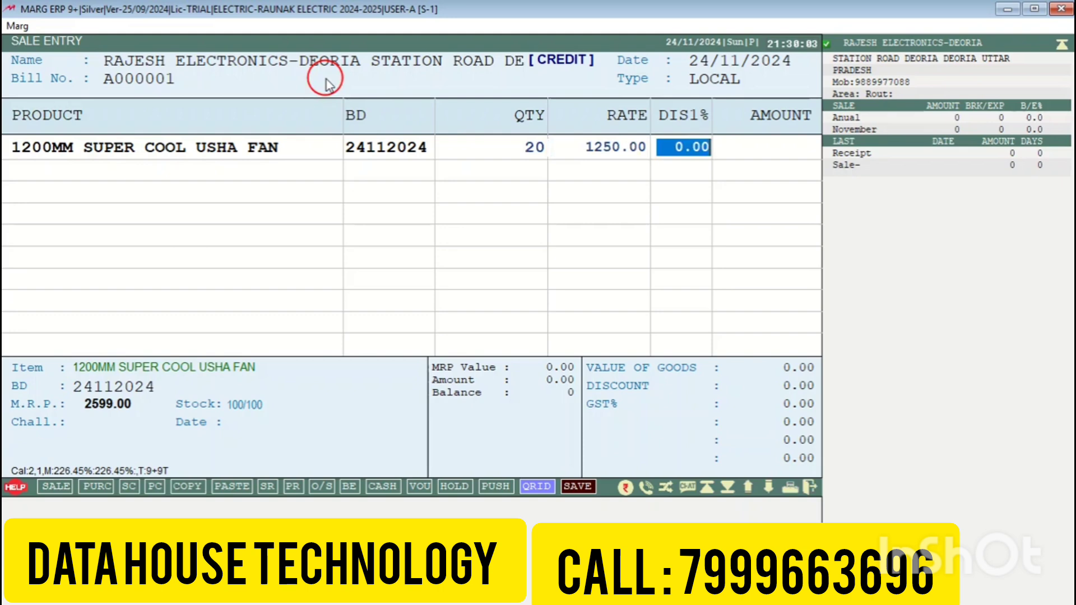
pyautogui.write('25 .')
pyautogui.press('Return')
pyautogui.press('Return')
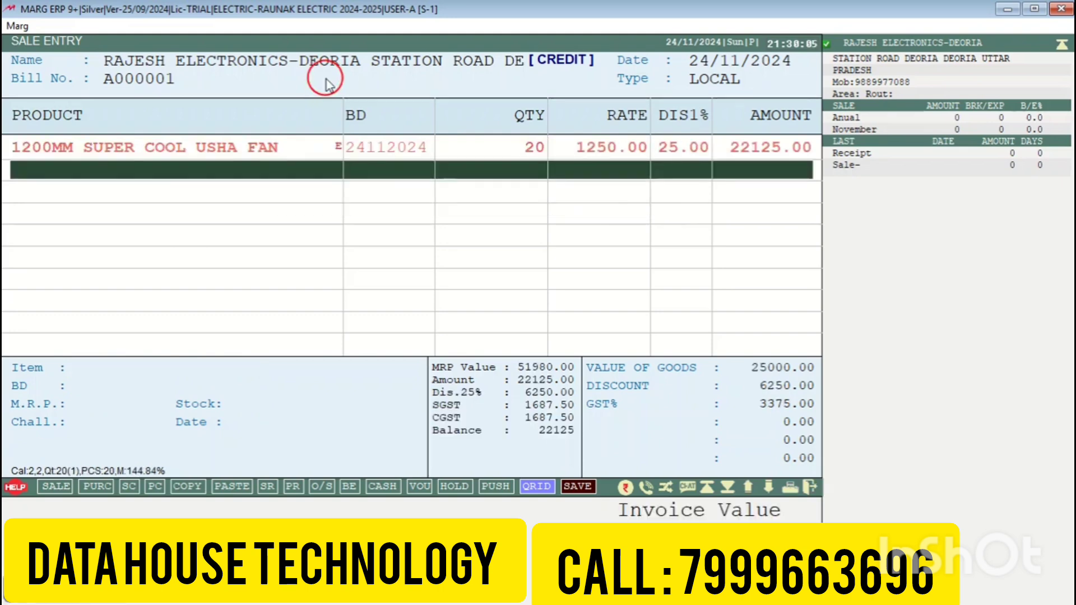
pyautogui.hotkey('ctrl', 'w')
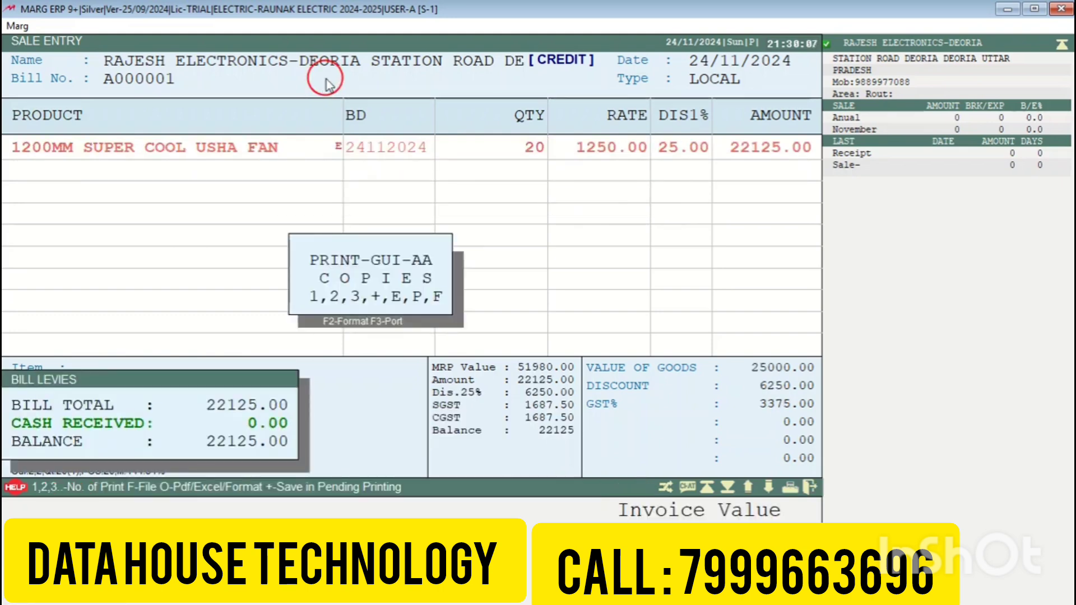
# Step: Preview one copy of the GST invoice for bill A000001 and scroll through it
pyautogui.press('1')
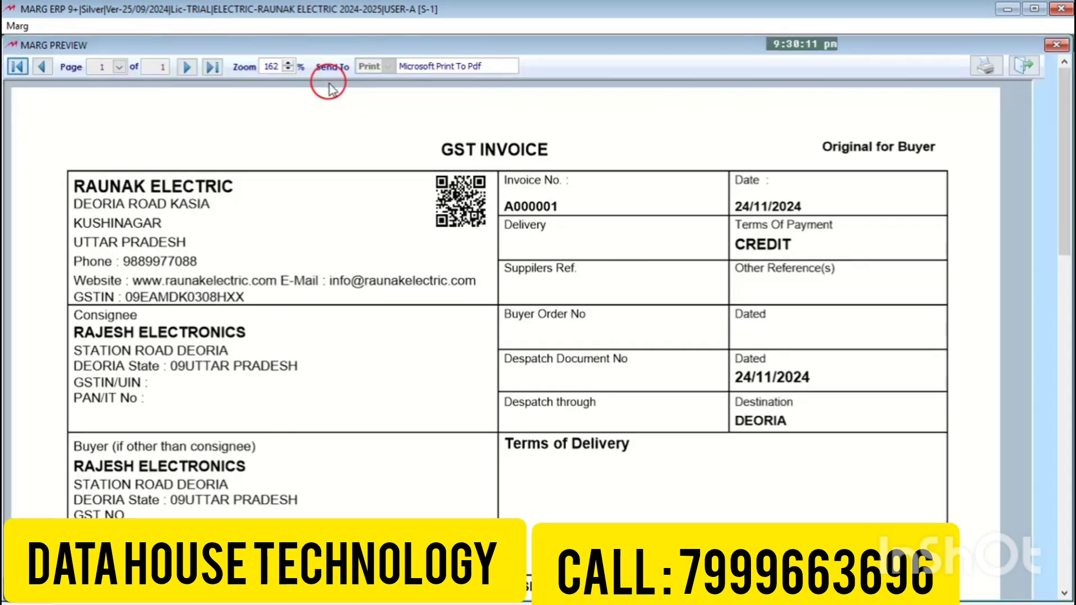
pyautogui.moveTo(1064, 148); pyautogui.dragTo(1064, 171)
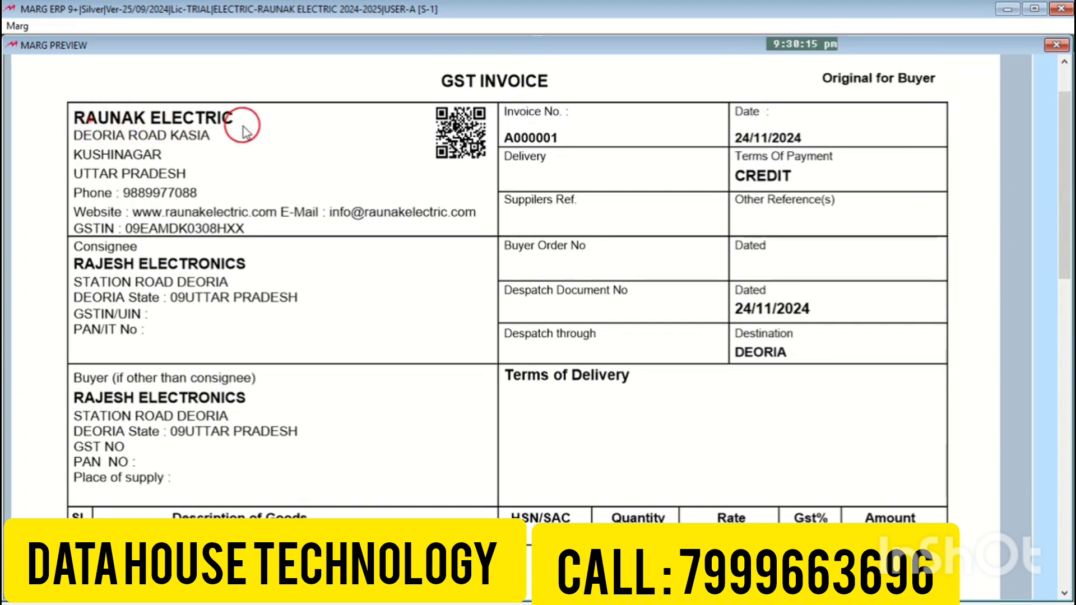
pyautogui.moveTo(1058, 119); pyautogui.dragTo(1062, 273)
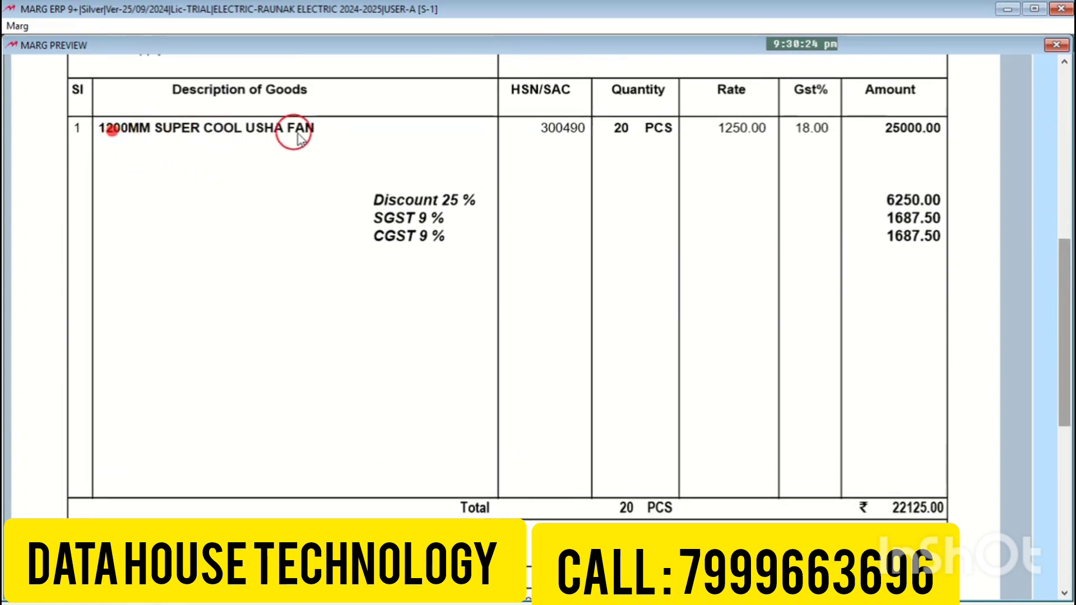
pyautogui.click(538, 134)
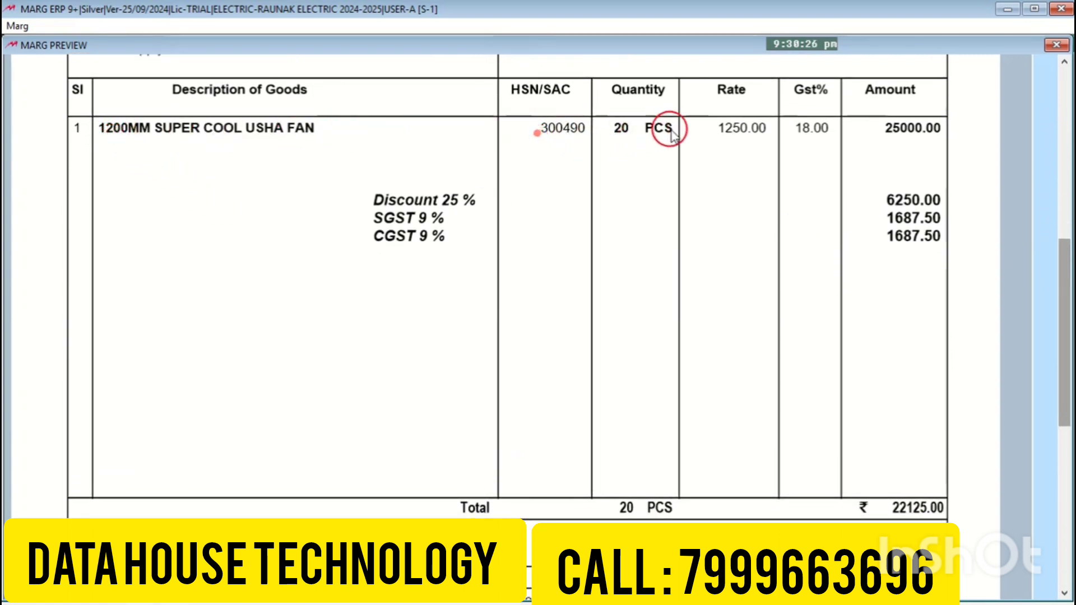
pyautogui.click(624, 135)
pyautogui.click(725, 130)
pyautogui.click(838, 129)
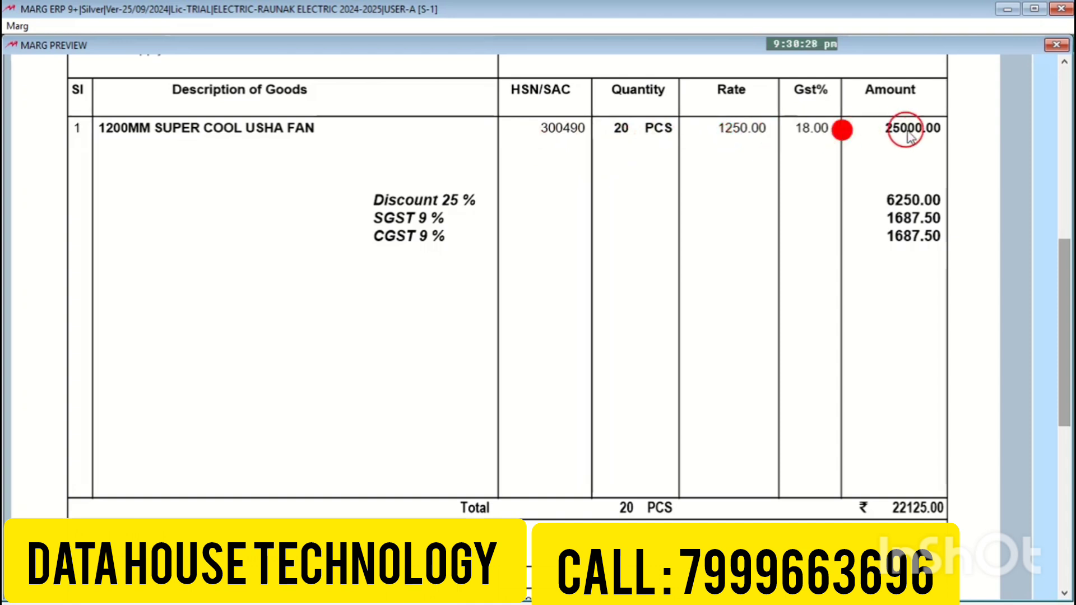
pyautogui.click(906, 130)
pyautogui.click(912, 202)
pyautogui.click(907, 222)
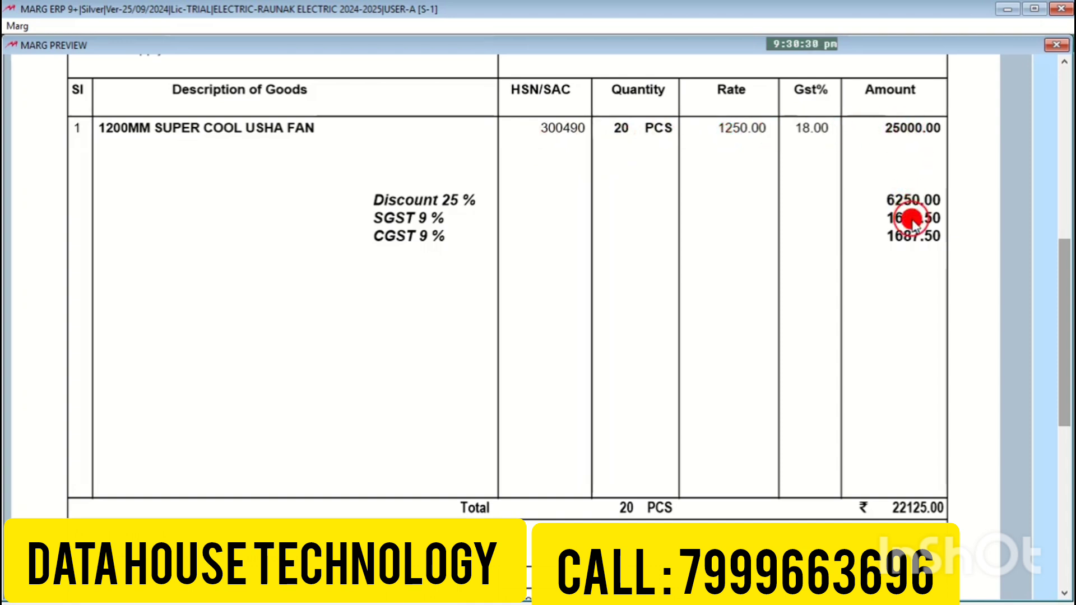
pyautogui.click(908, 238)
pyautogui.moveTo(1065, 270); pyautogui.dragTo(1065, 360)
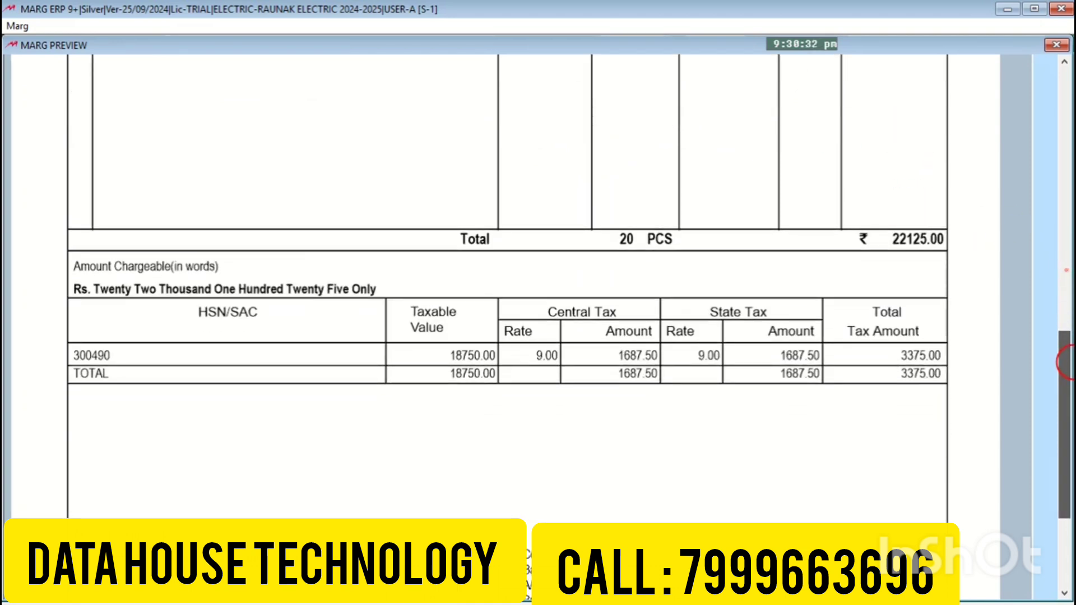
pyautogui.click(923, 237)
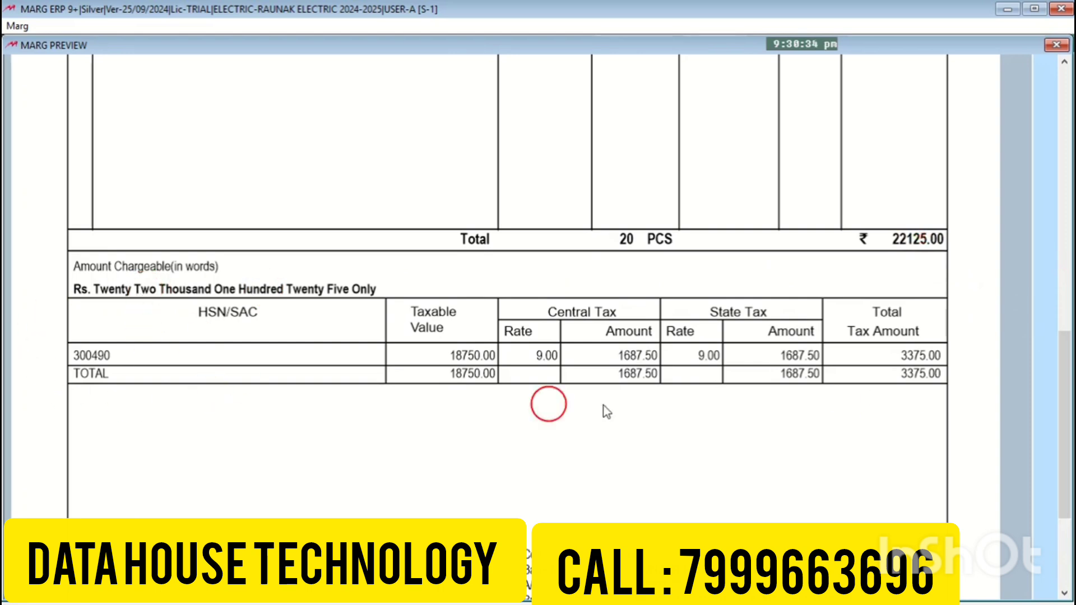
pyautogui.moveTo(1063, 350); pyautogui.dragTo(1052, 68)
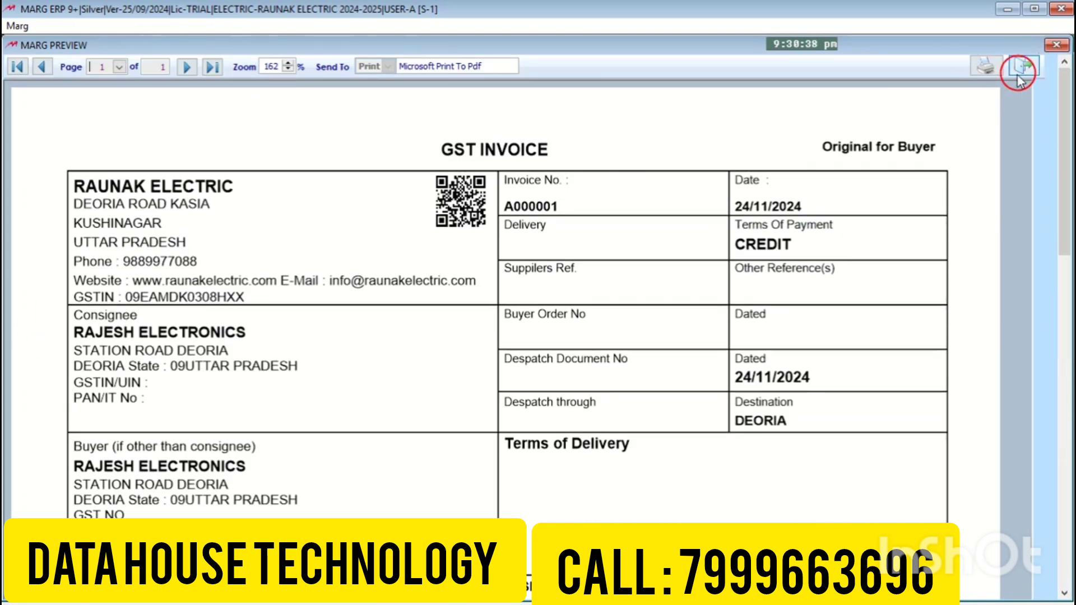
# Step: Close the sale screens and open the Rajesh Electronics ledger from All Ledgers
pyautogui.press('Escape')
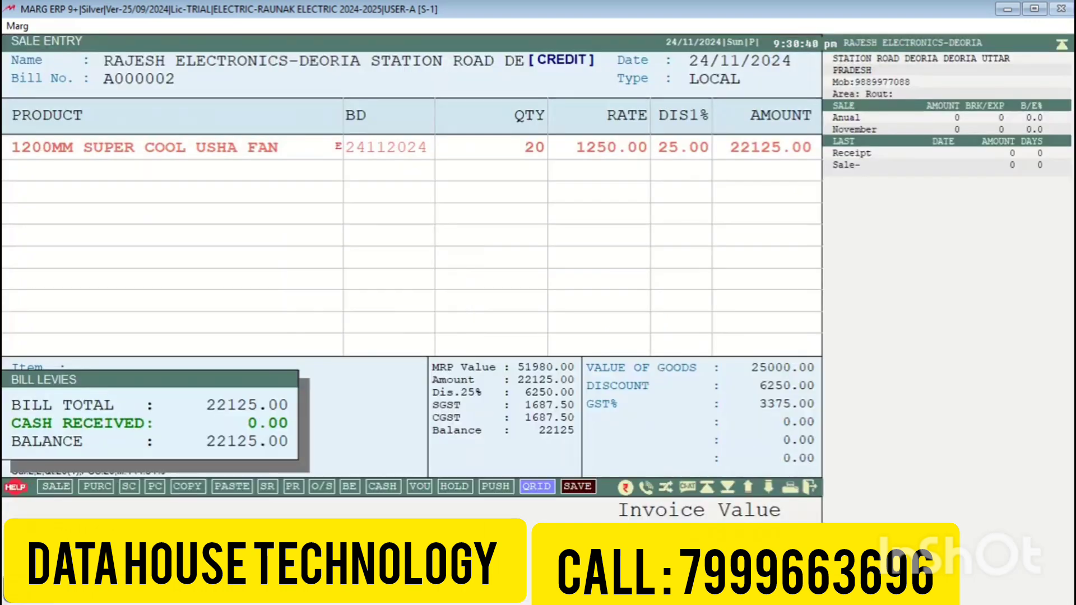
pyautogui.press('Escape')
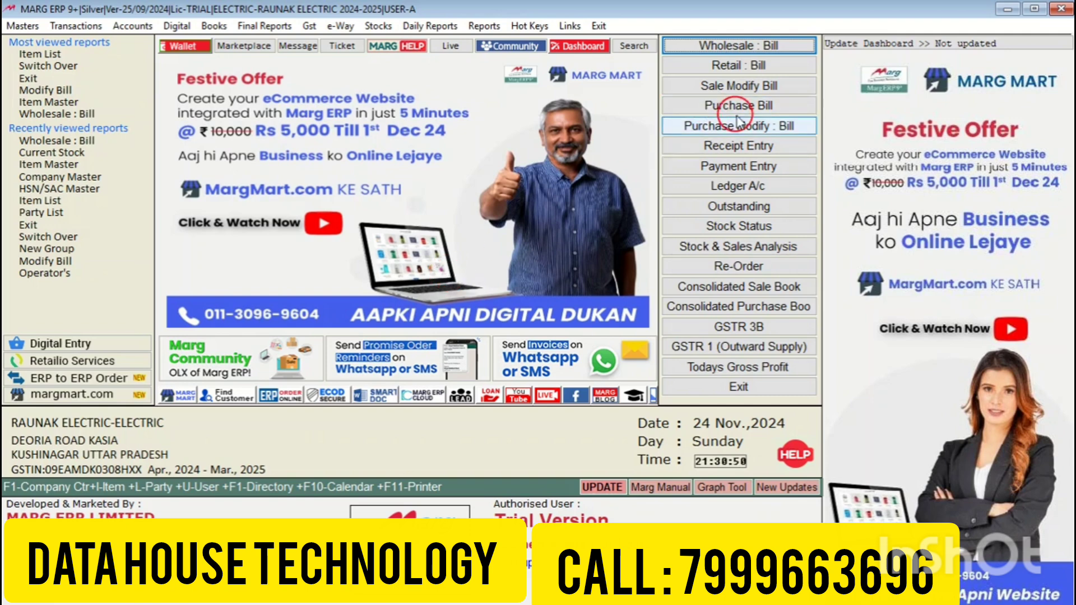
pyautogui.click(224, 25)
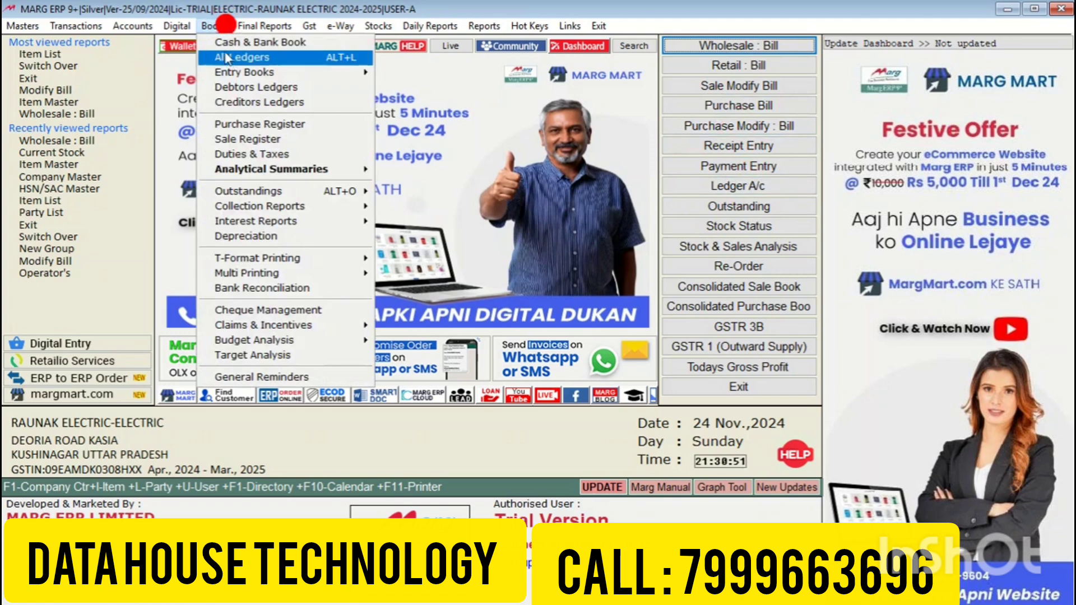
pyautogui.click(255, 58)
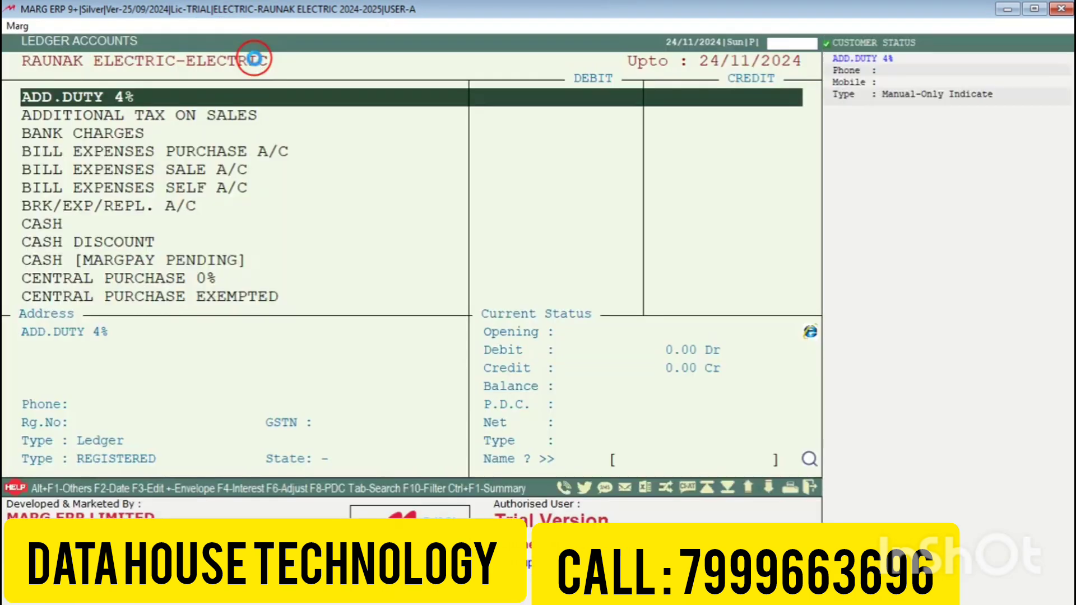
pyautogui.write('RA')
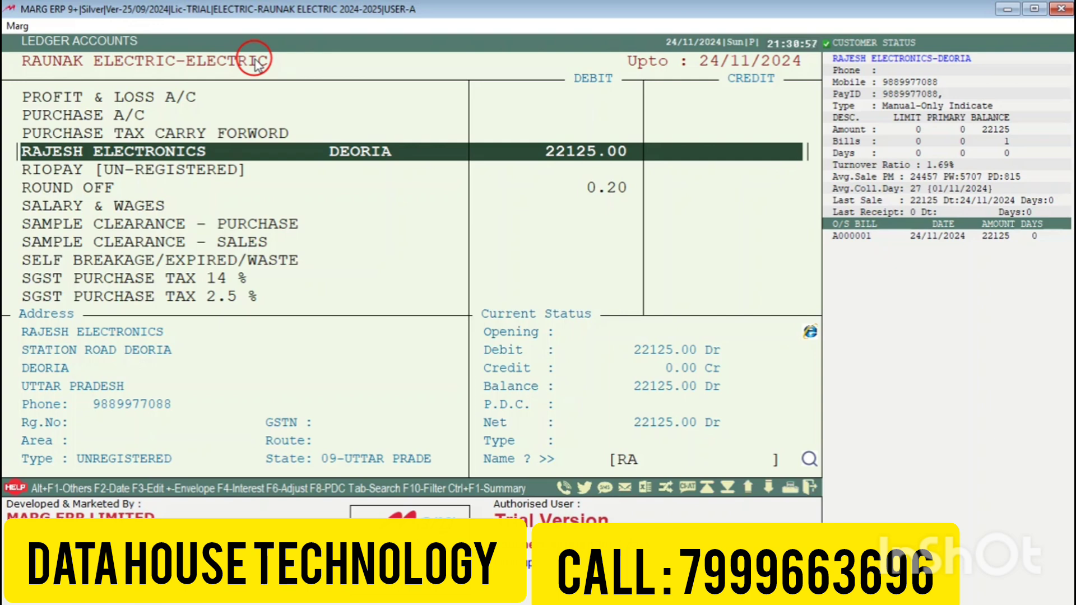
pyautogui.press('Return')
pyautogui.press('Return')
pyautogui.press('Return')
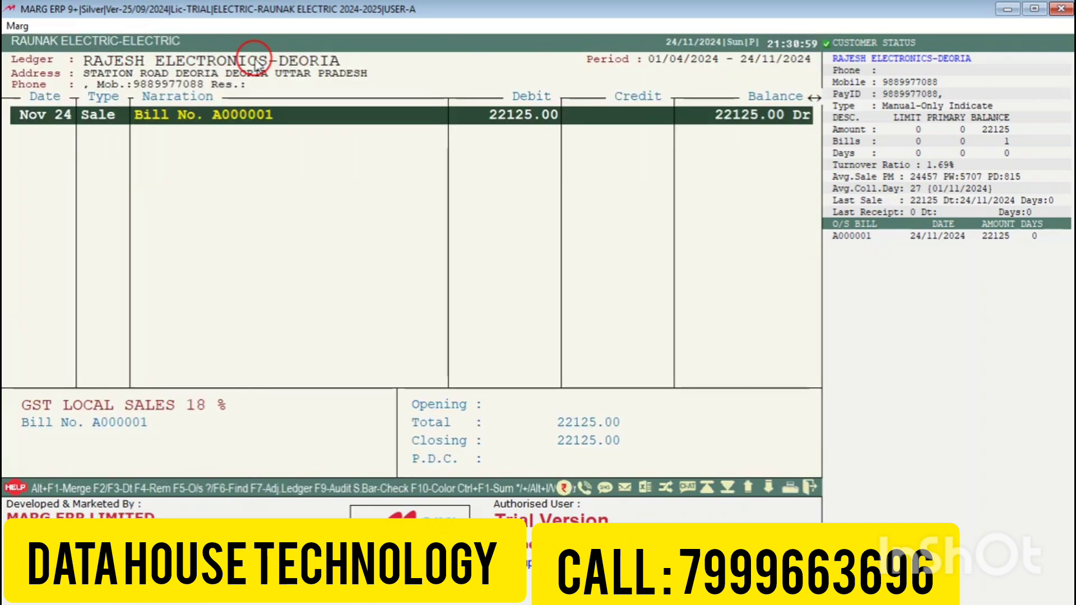
# Step: Open the ledger's print options and choose PDF output
pyautogui.click(865, 496)
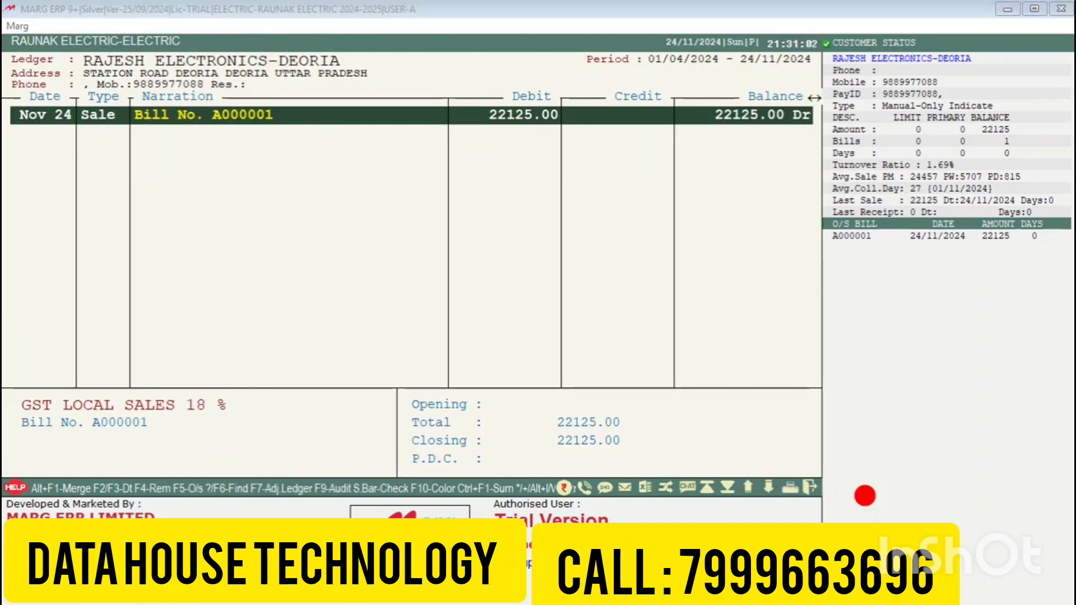
pyautogui.click(791, 487)
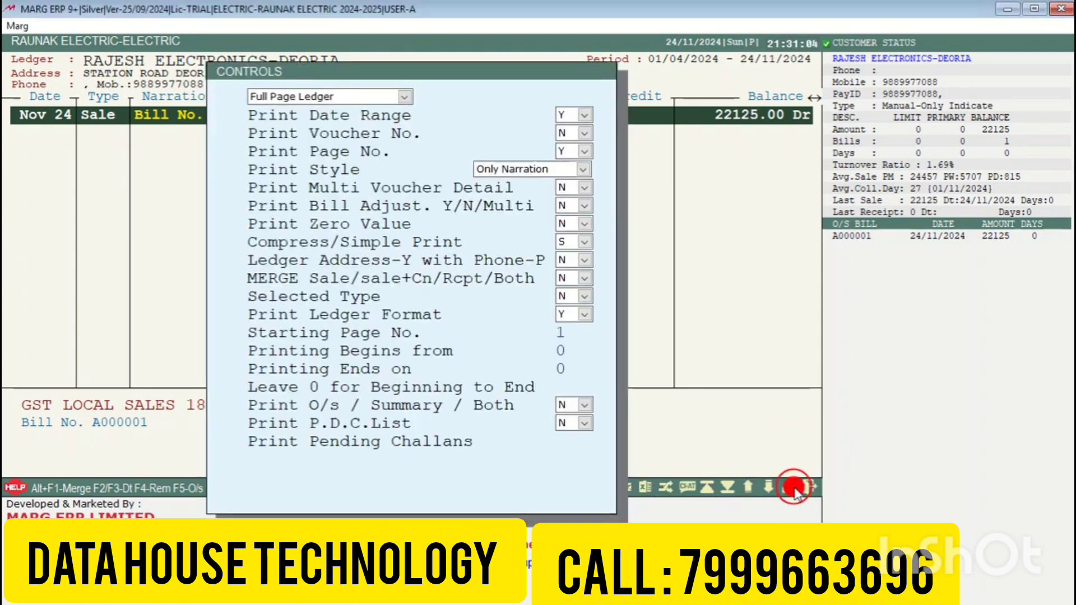
pyautogui.click(491, 492)
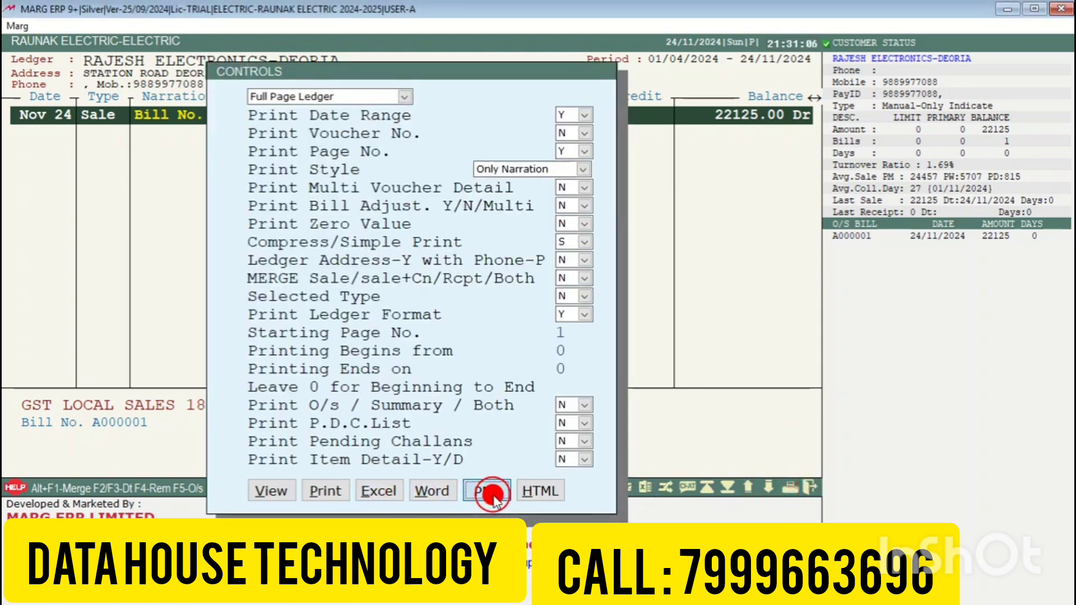